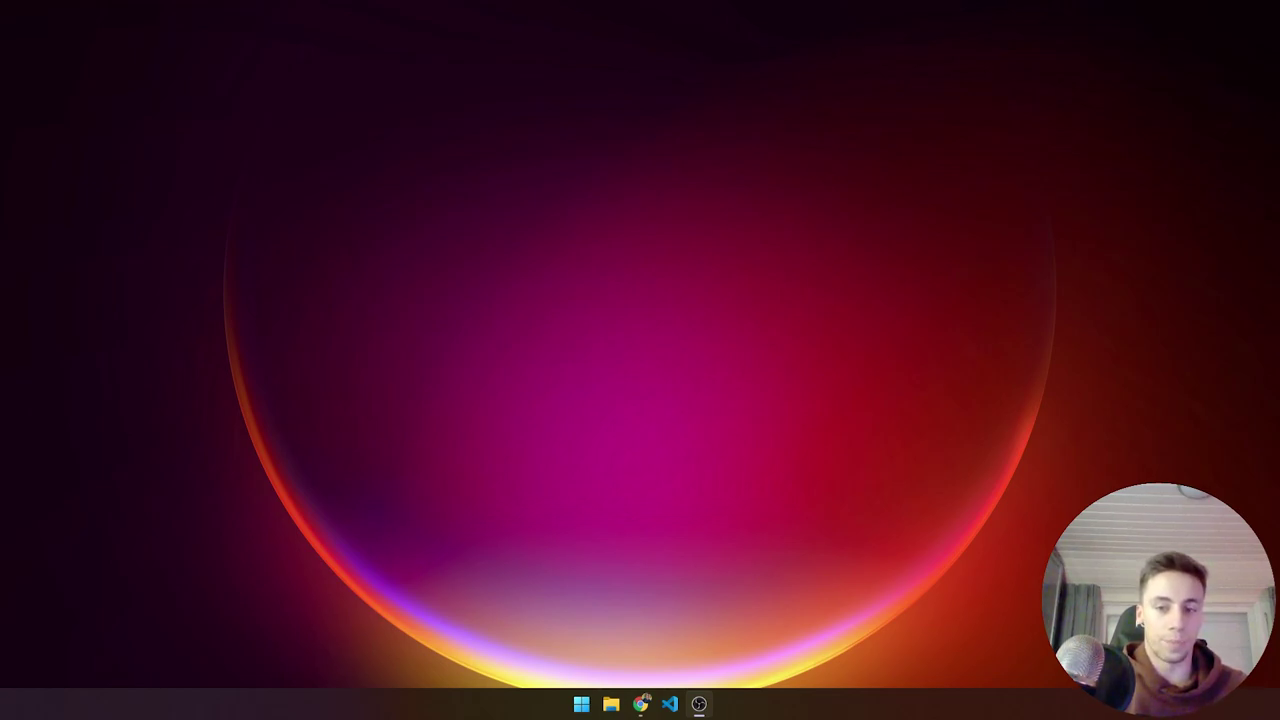
Switch to Chrome and view the Fiverr search results for crocoblock.
key("alt+Tab")
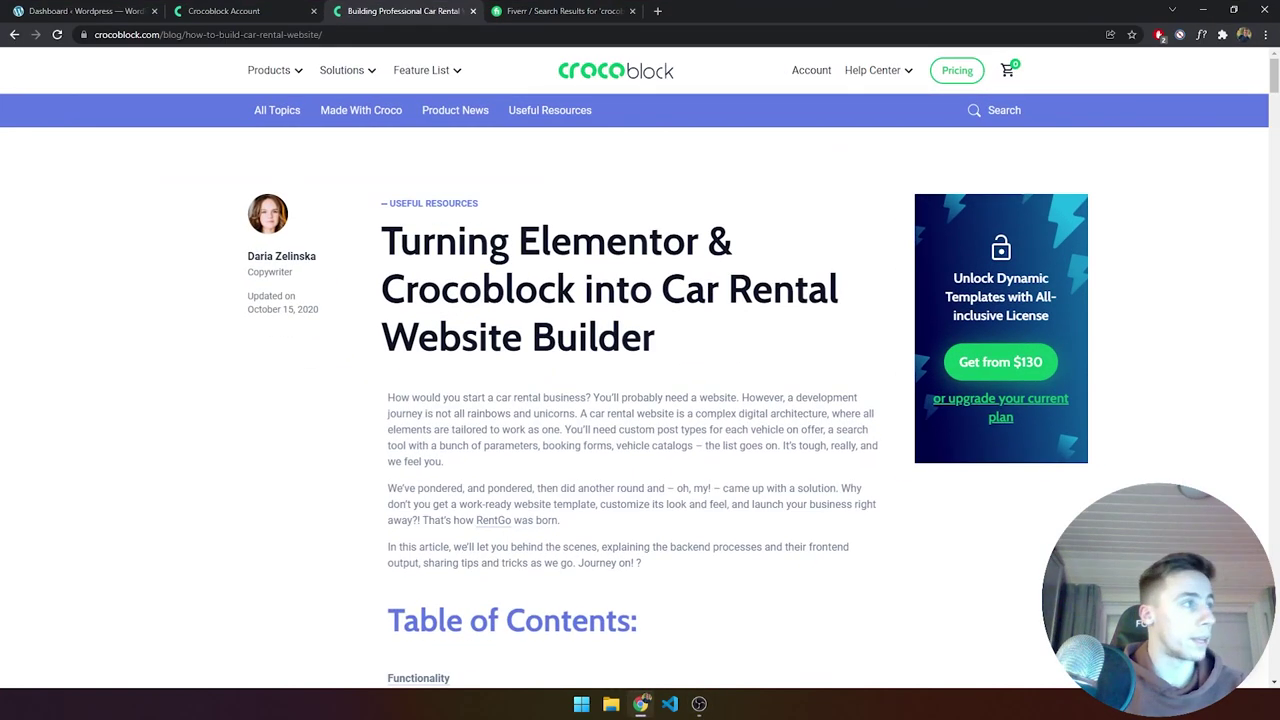
left_click(560, 11)
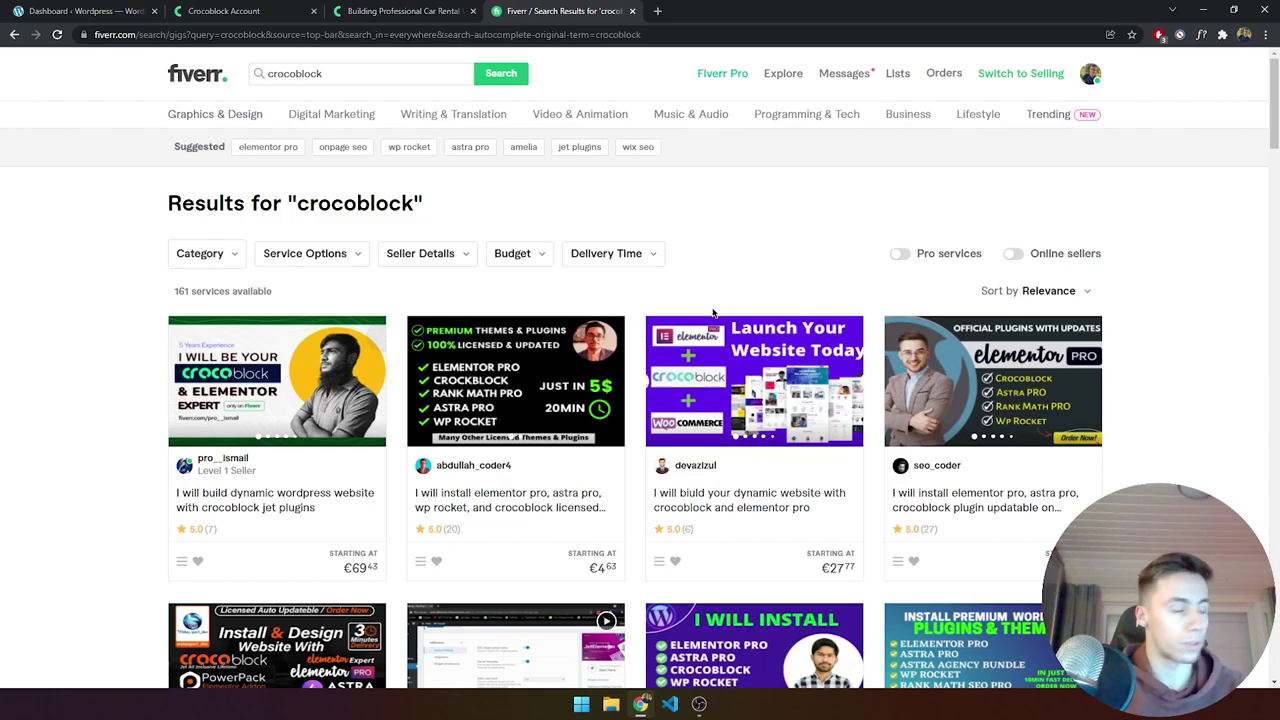
Read through the Crocoblock article on building a car rental website with Elementor, down to the RentGo theme parts.
left_click(397, 18)
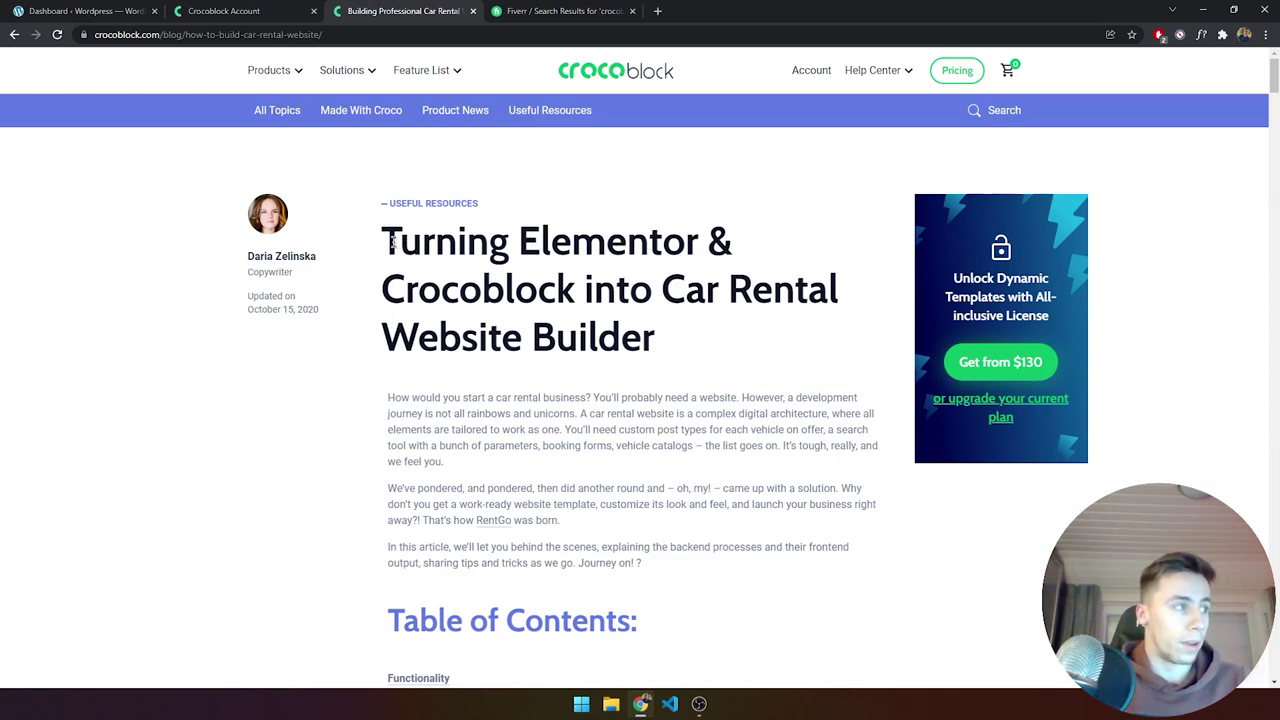
left_click_drag(247, 310, 331, 314)
left_click(331, 314)
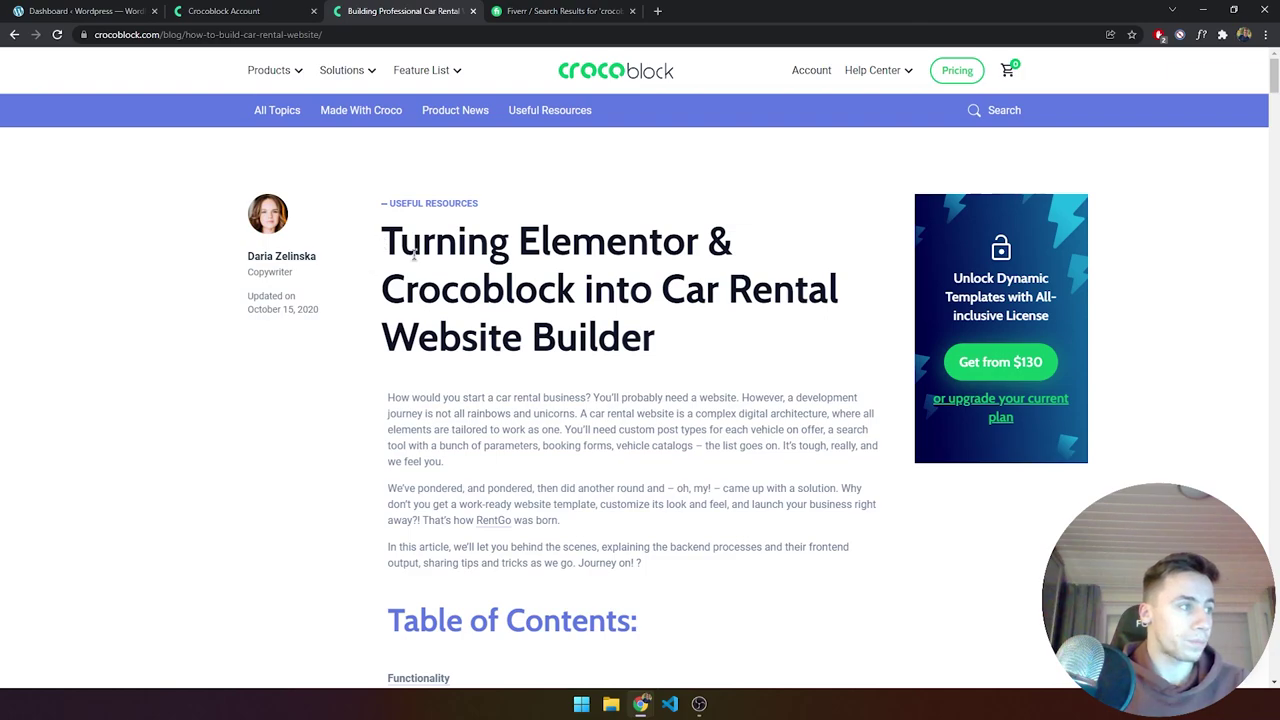
scroll(371, 277, "down", 3)
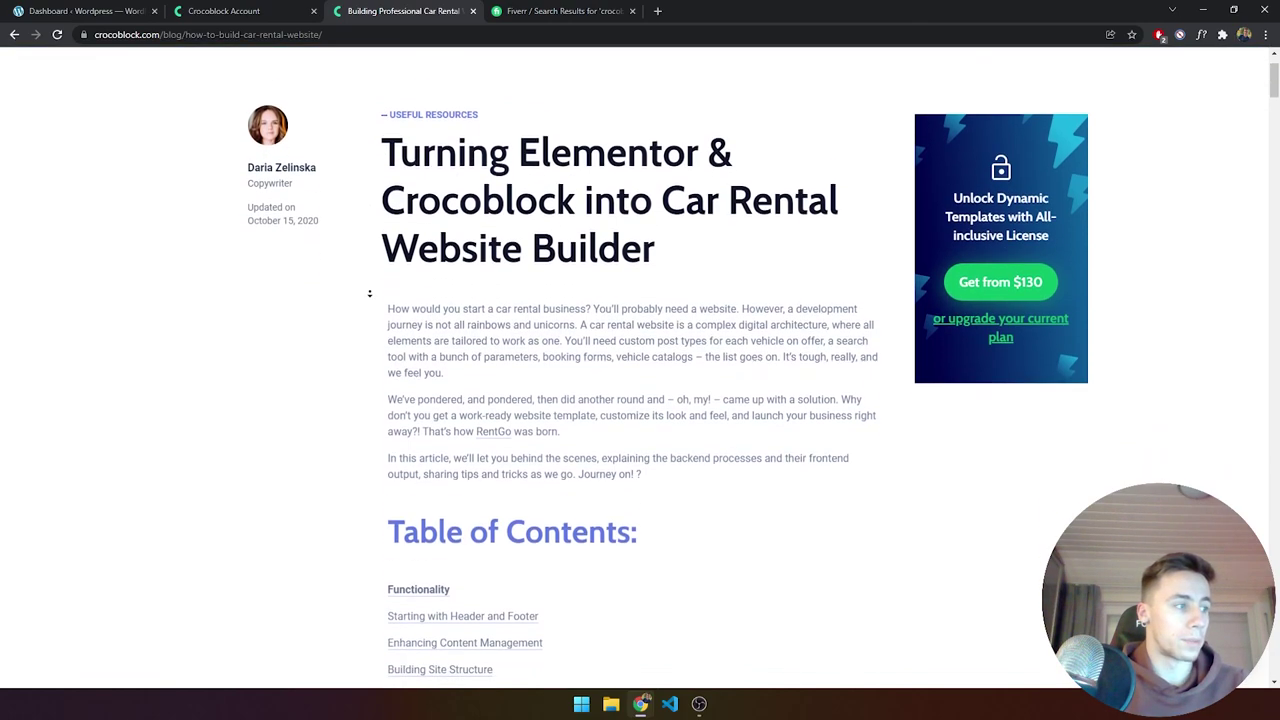
scroll(369, 295, "down", 5)
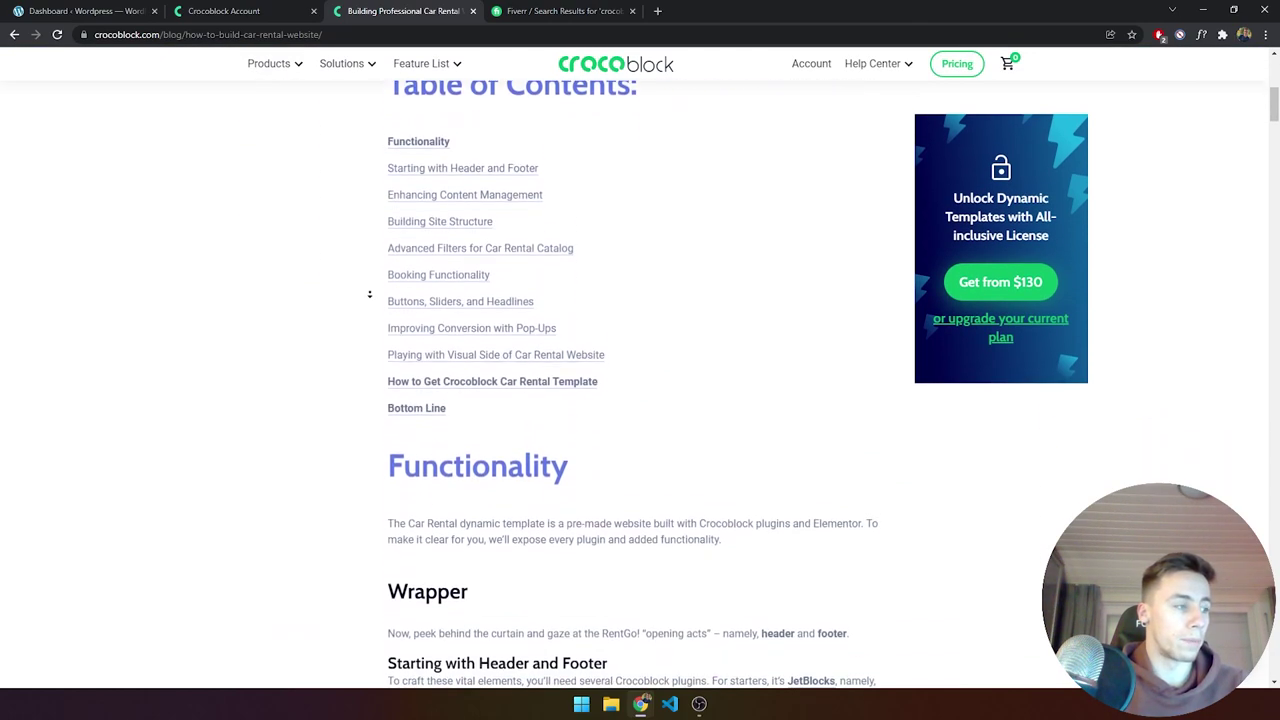
scroll(369, 297, "down", 4)
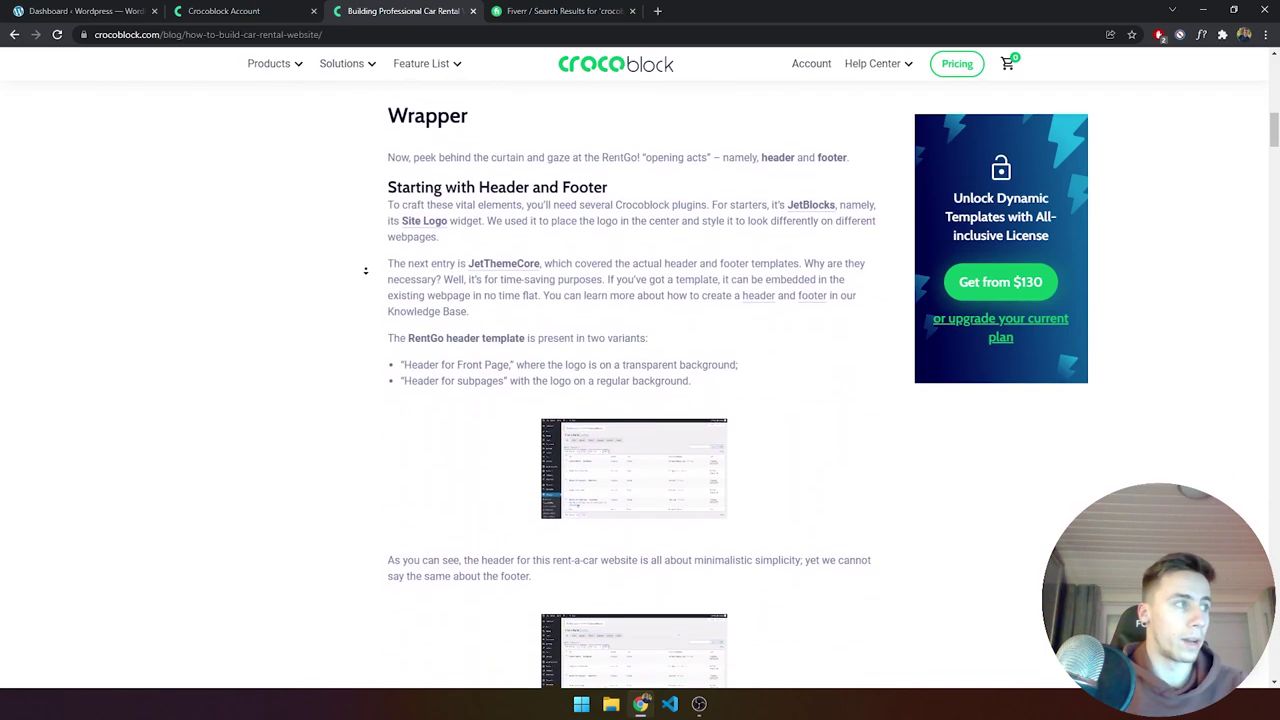
scroll(367, 275, "down", 2)
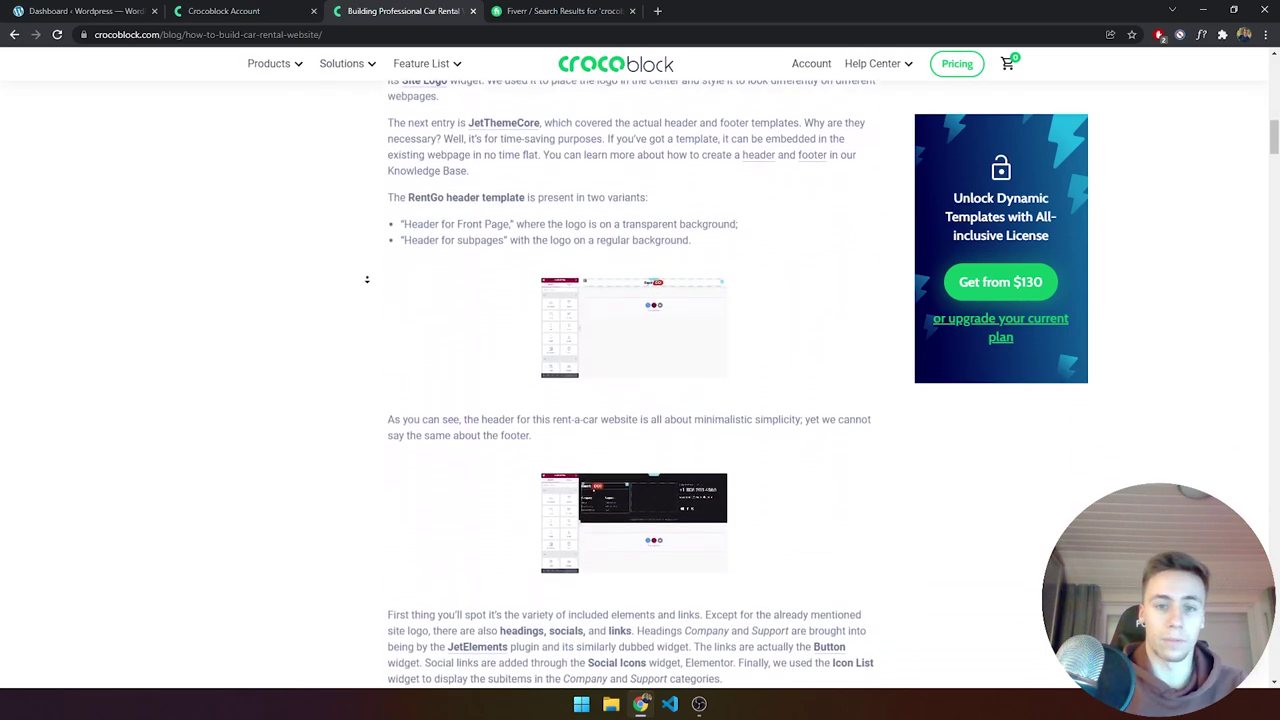
scroll(367, 281, "down", 4)
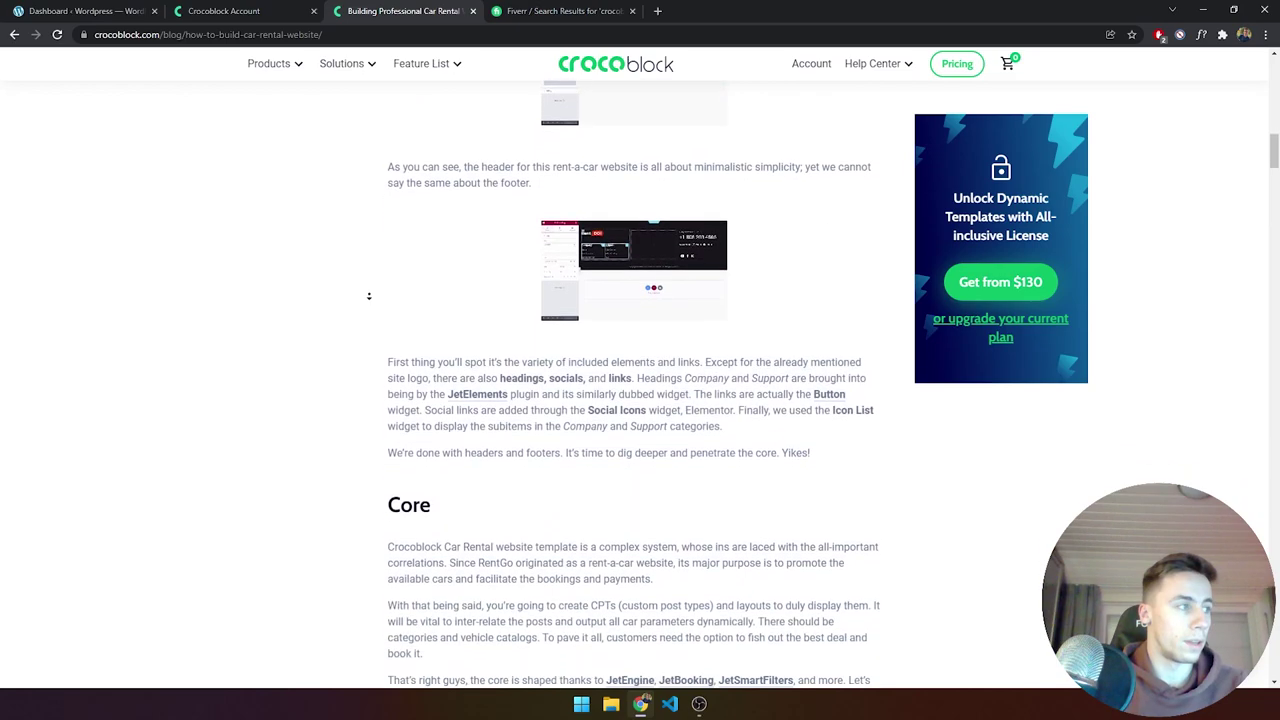
scroll(369, 296, "down", 6)
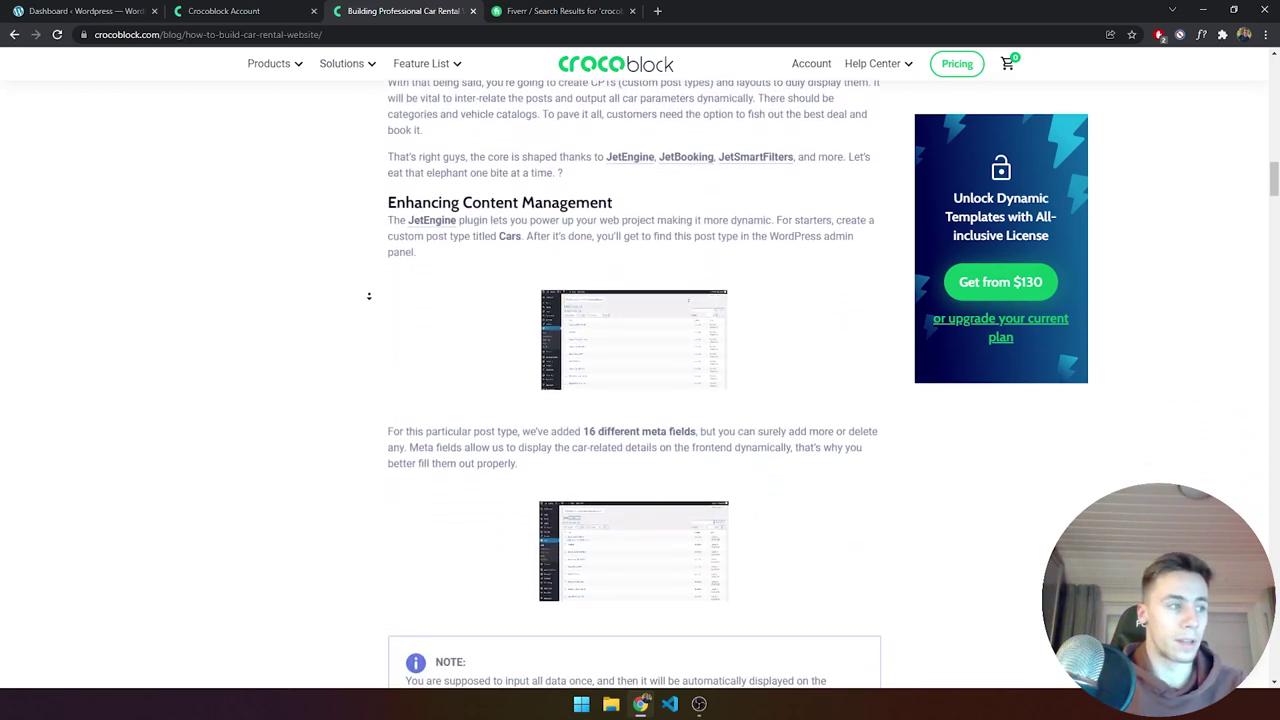
scroll(369, 297, "down", 7)
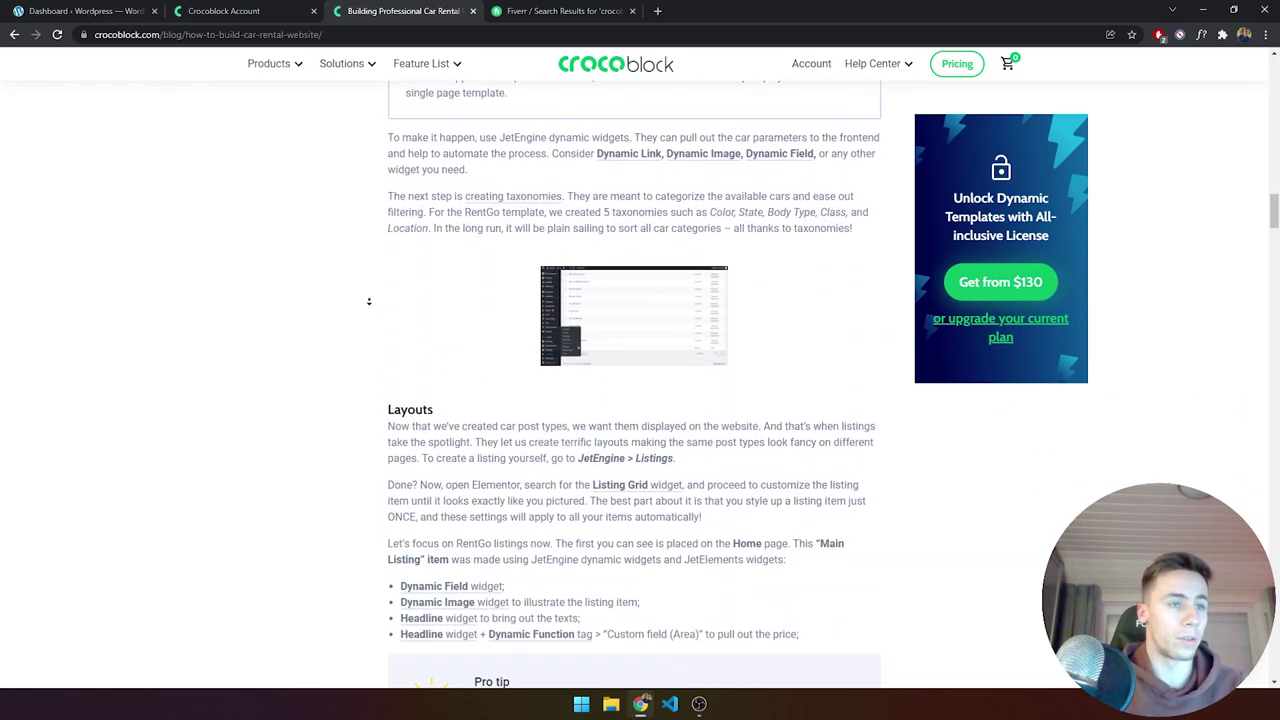
scroll(367, 311, "down", 12)
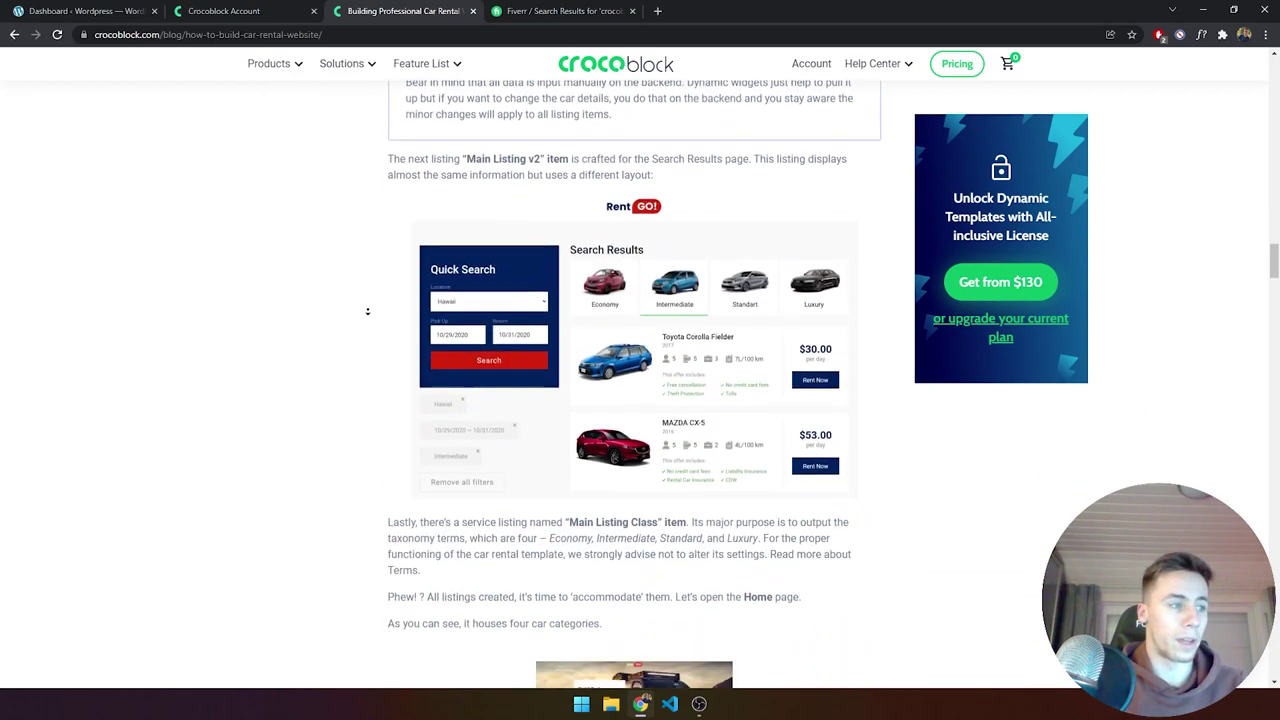
scroll(367, 311, "down", 12)
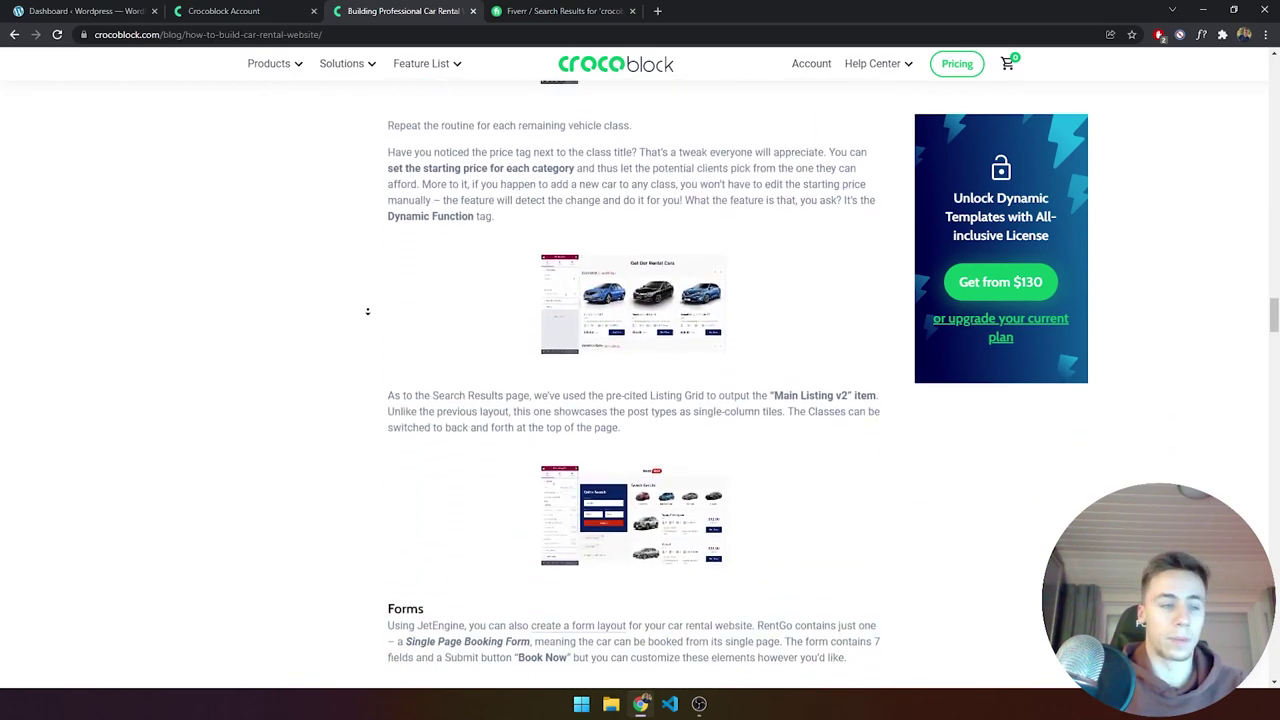
scroll(367, 311, "down", 8)
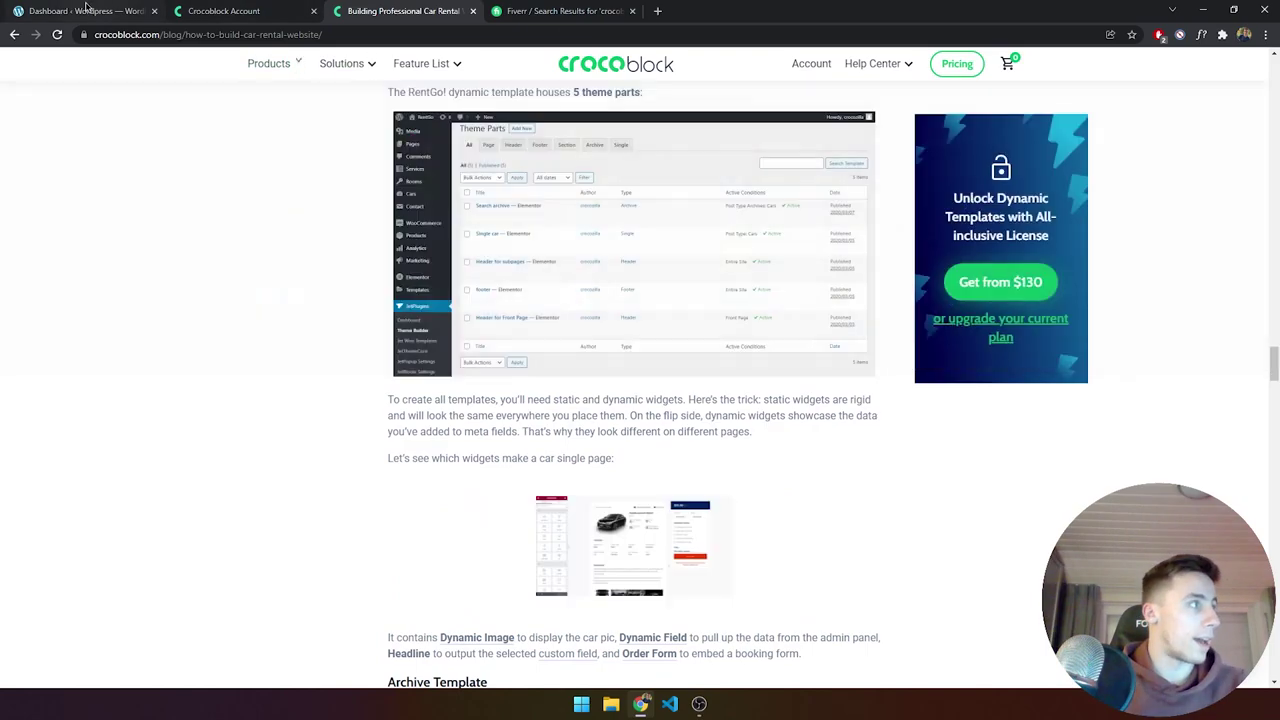
Update the Elementor Pro plugin on the WordPress site to version 3.5.2.
left_click(88, 11)
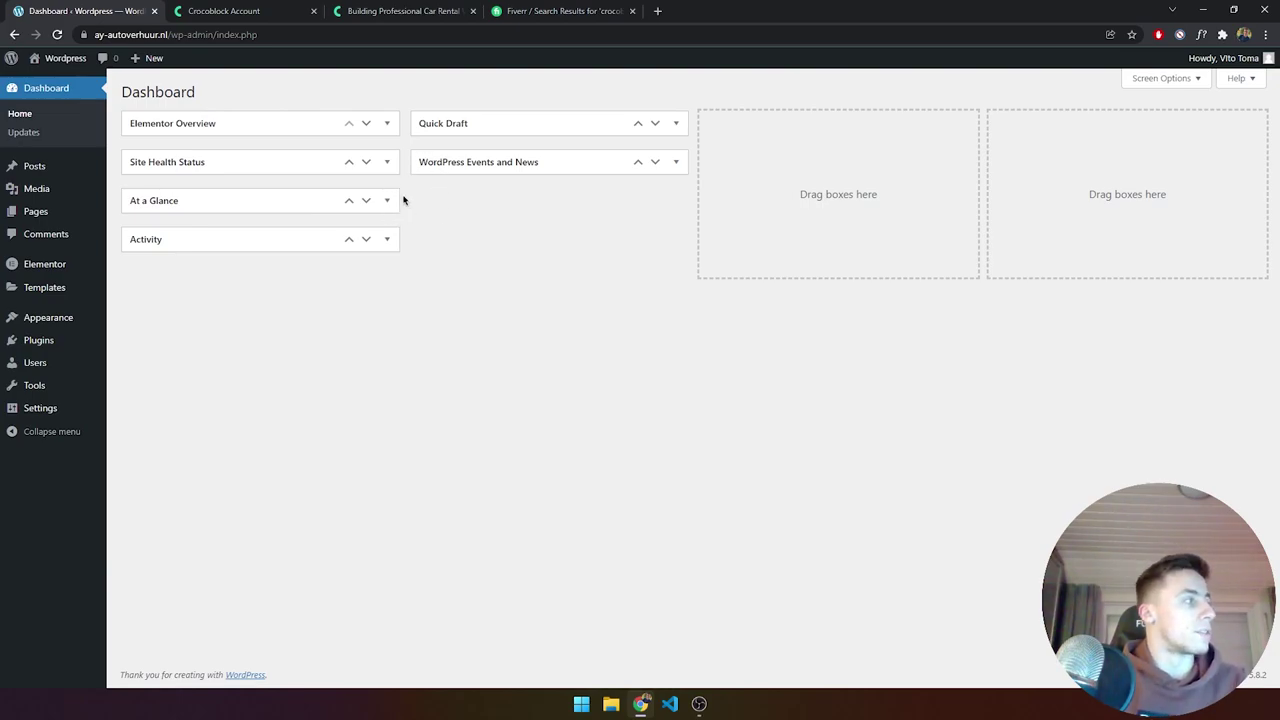
left_click(59, 341)
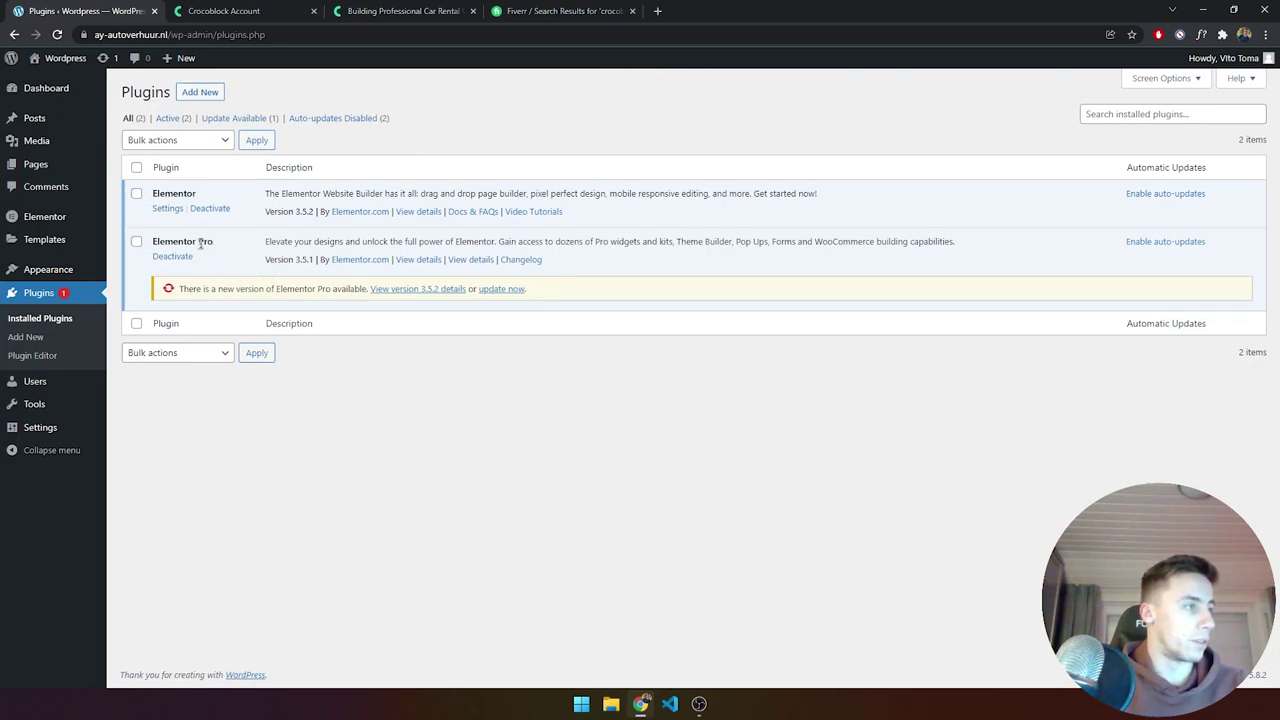
left_click(505, 289)
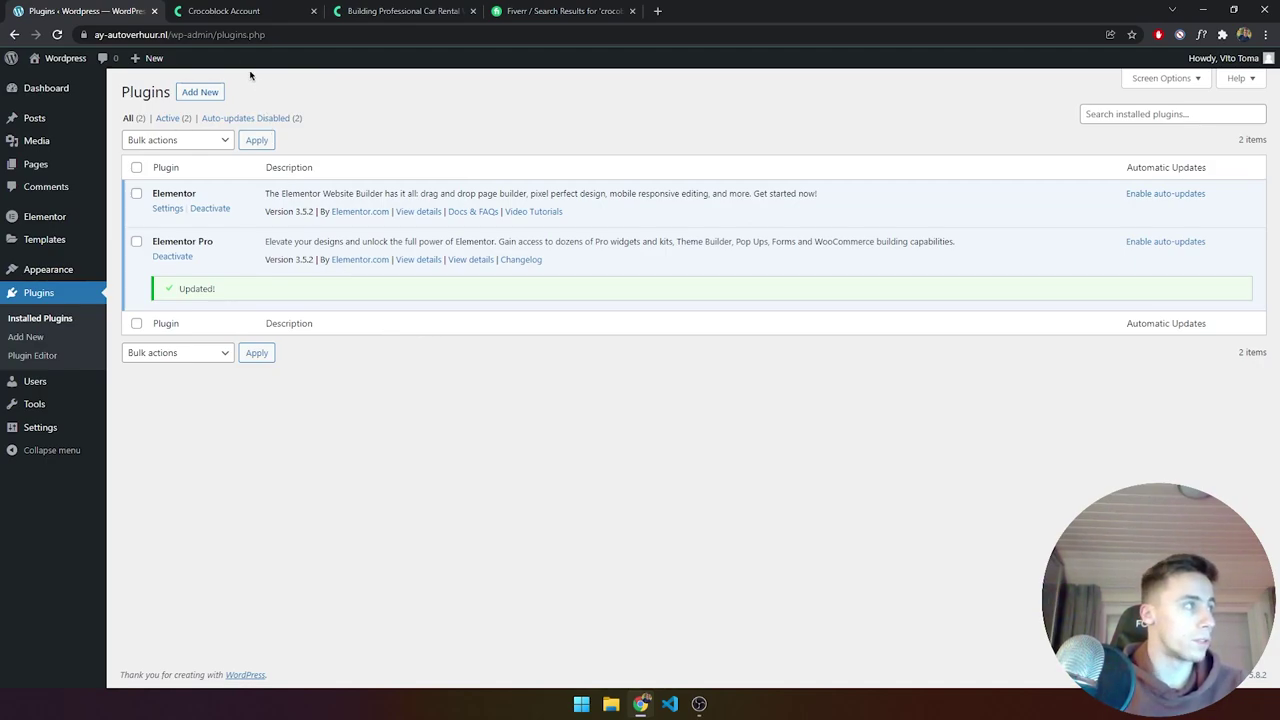
Locate the Crocoblock Wizard download in the Installation section of the Crocoblock account.
left_click(241, 17)
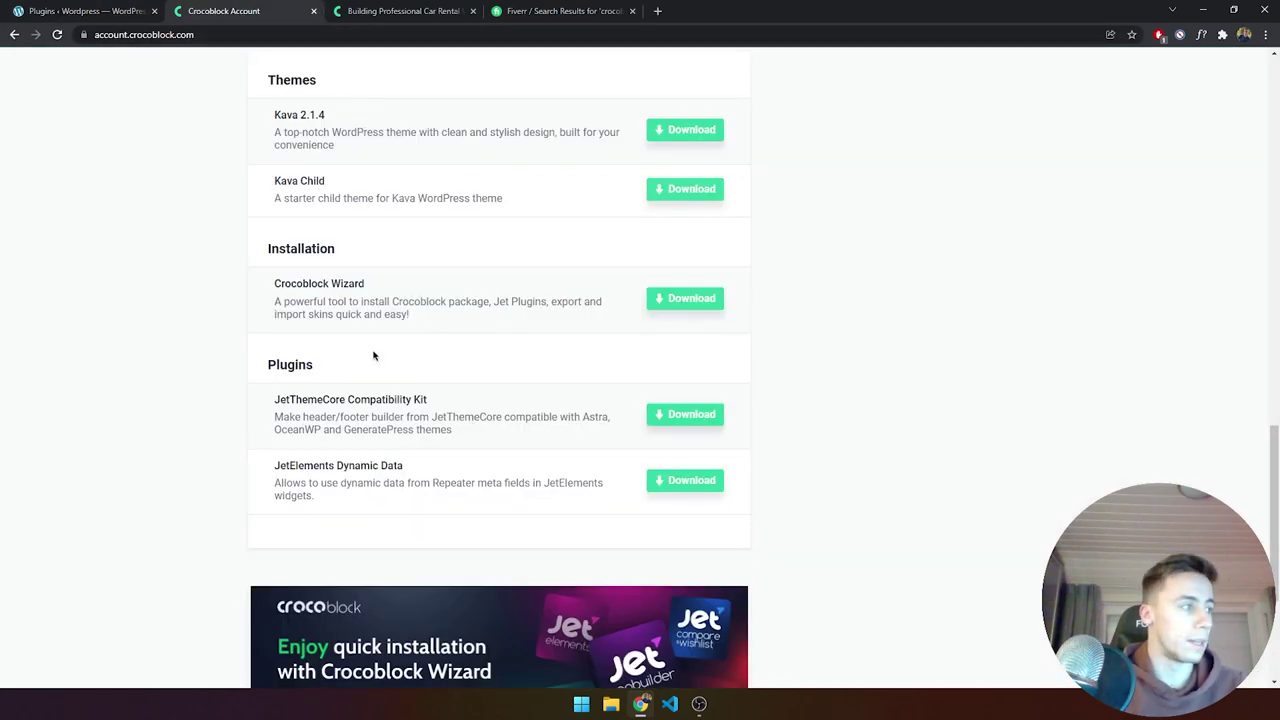
left_click_drag(265, 251, 345, 252)
left_click_drag(274, 284, 382, 285)
left_click(380, 288)
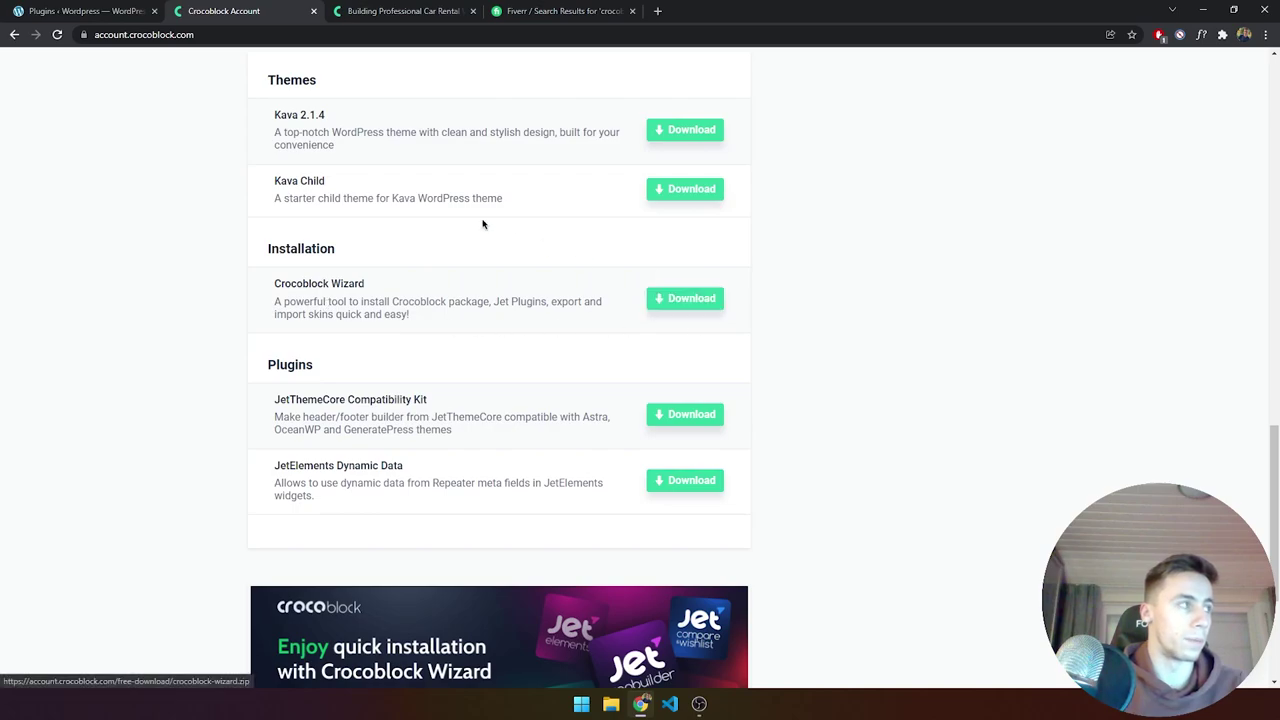
Upload crocoblock-wizard (1).zip as a new plugin on the WordPress site, then install and activate it.
left_click(130, 14)
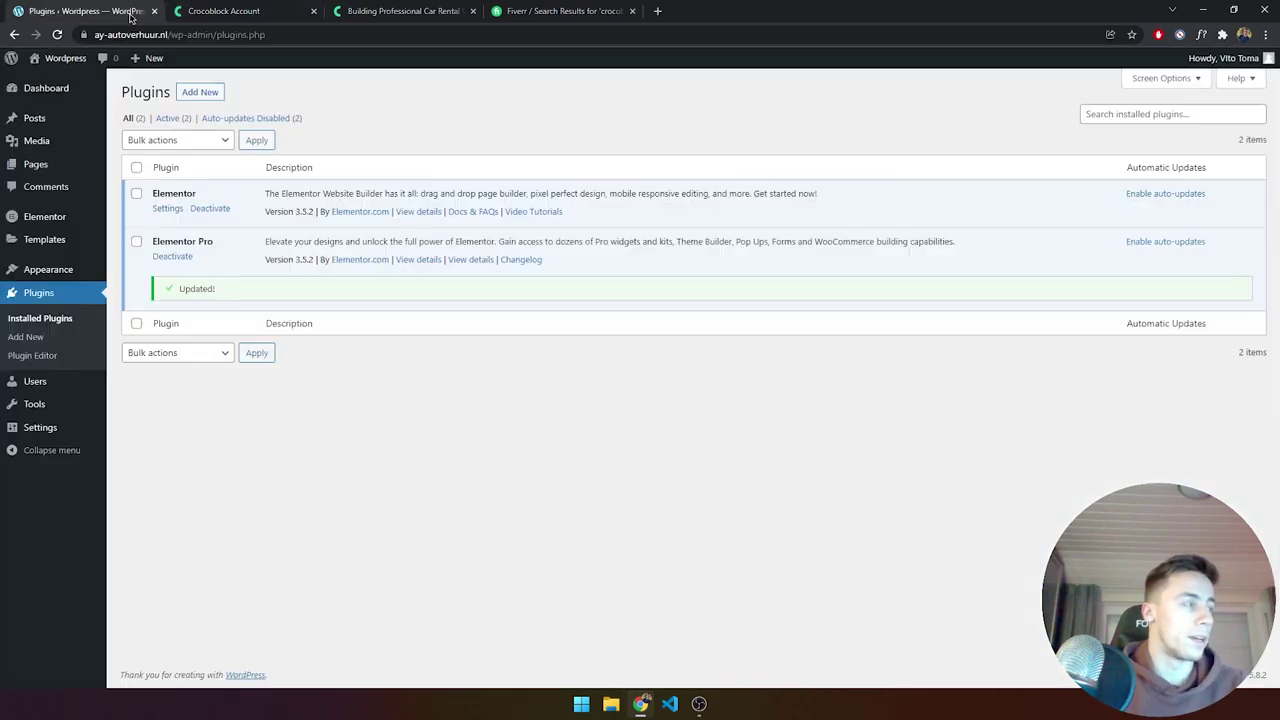
left_click(210, 90)
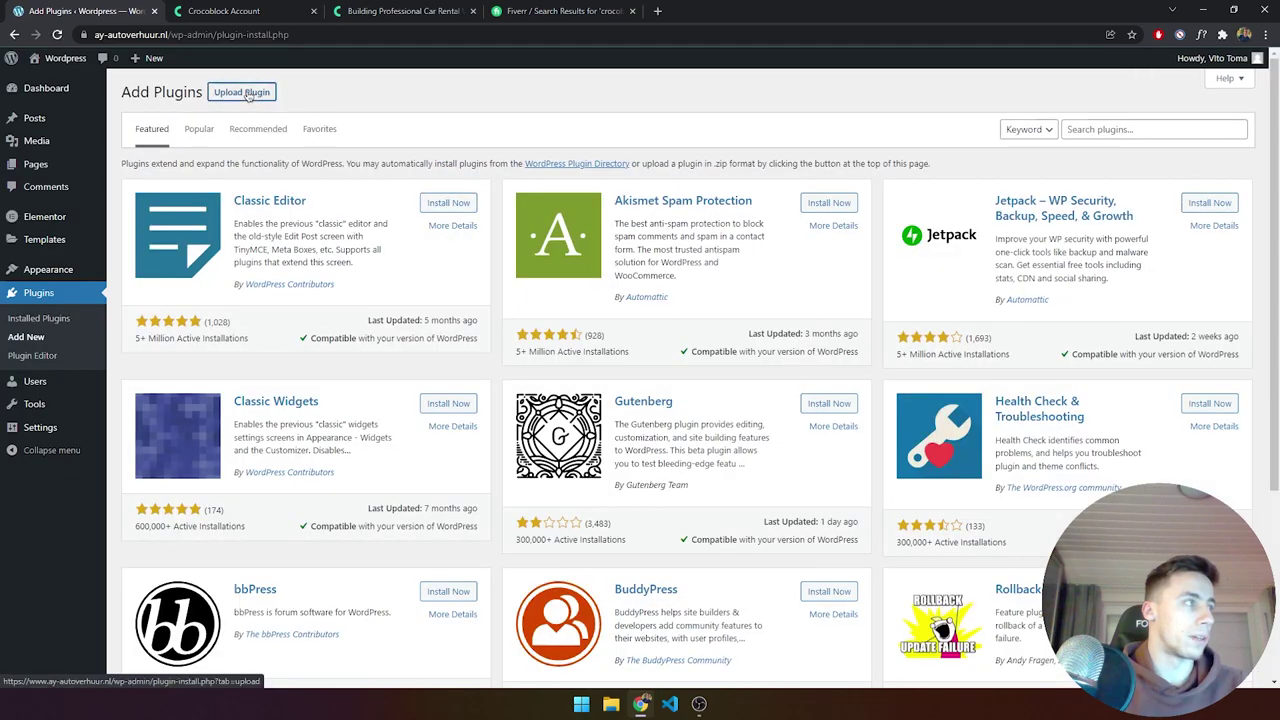
left_click(242, 92)
left_click(590, 212)
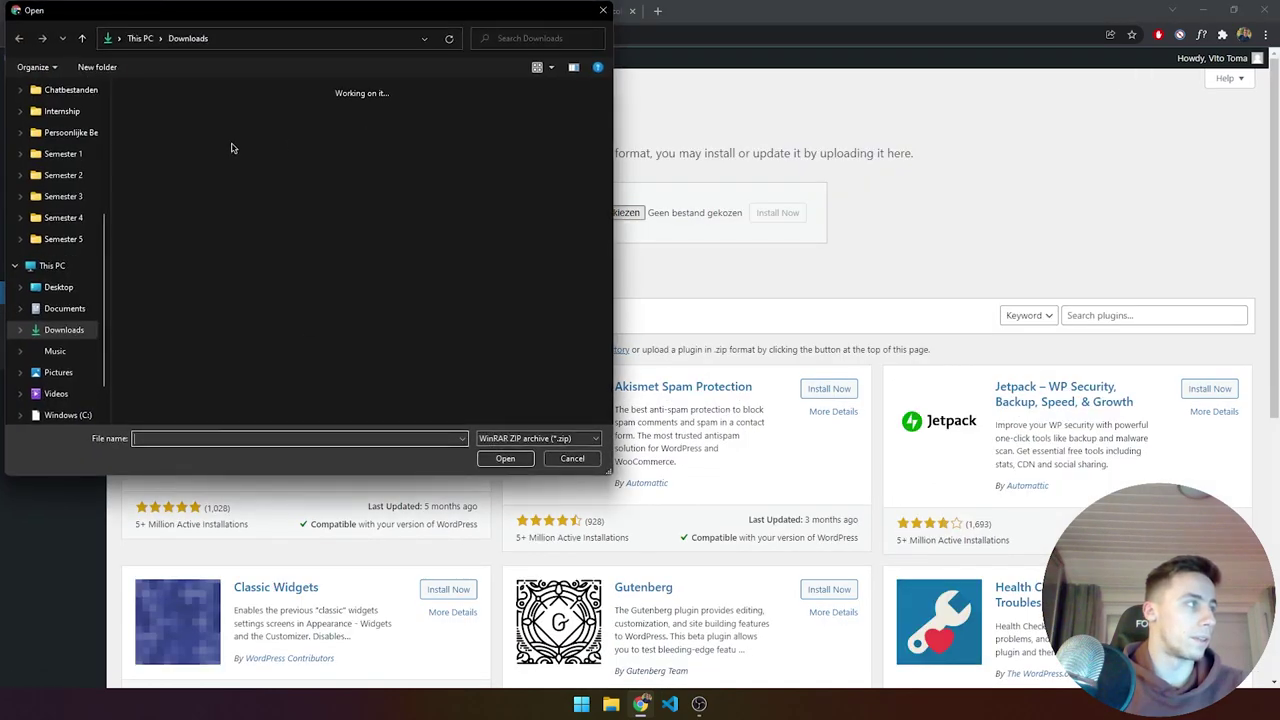
double_click(146, 135)
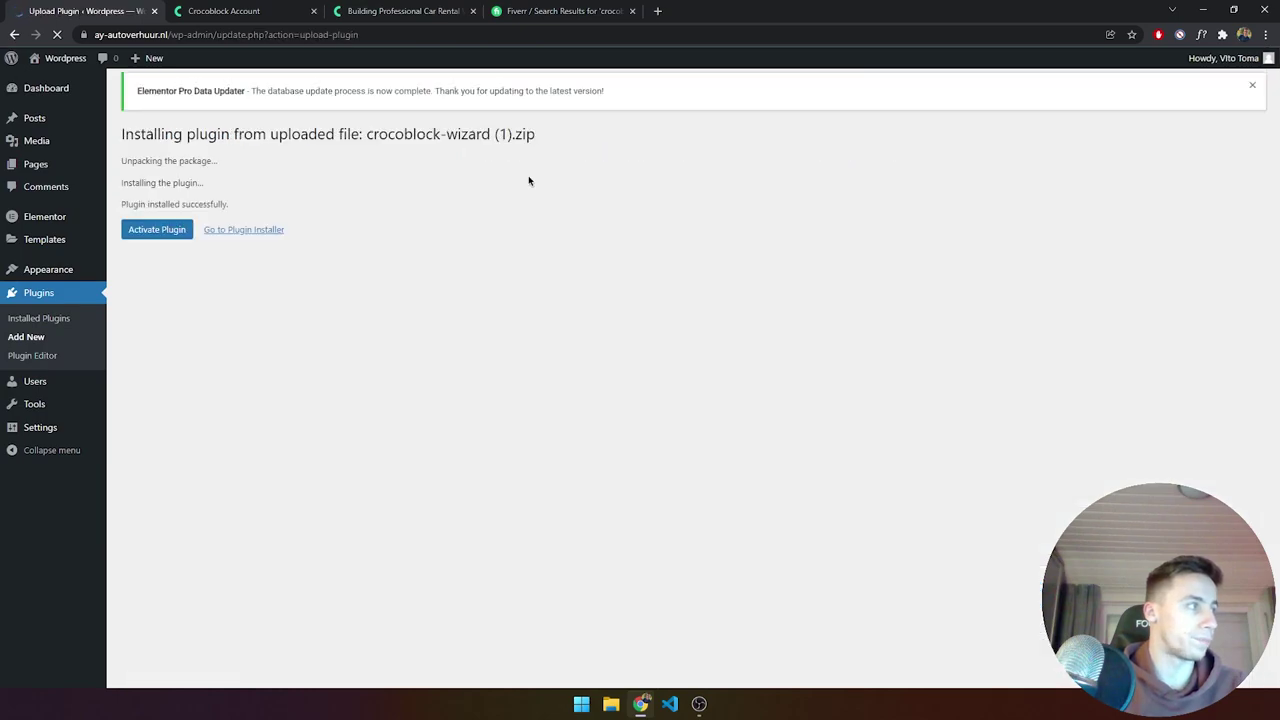
key("Tab")
key("Return")
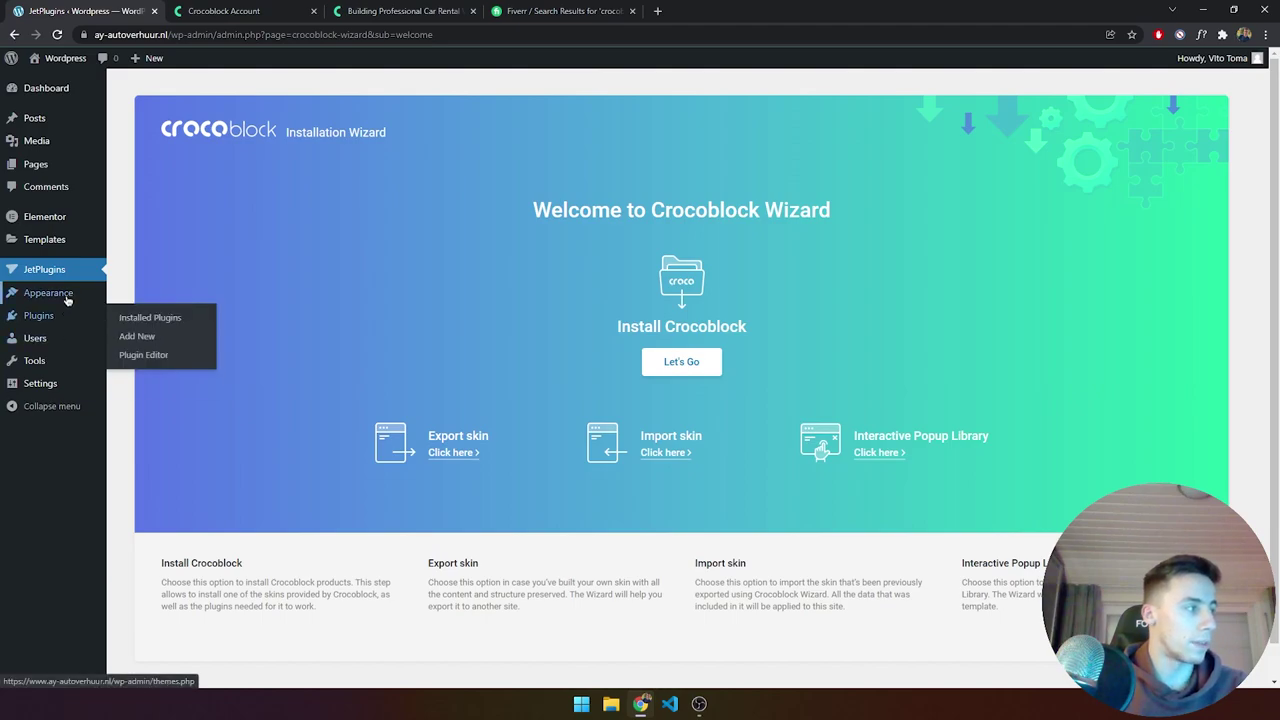
Check which theme is active on the WordPress site.
mouse_move(67, 300)
left_click(132, 295)
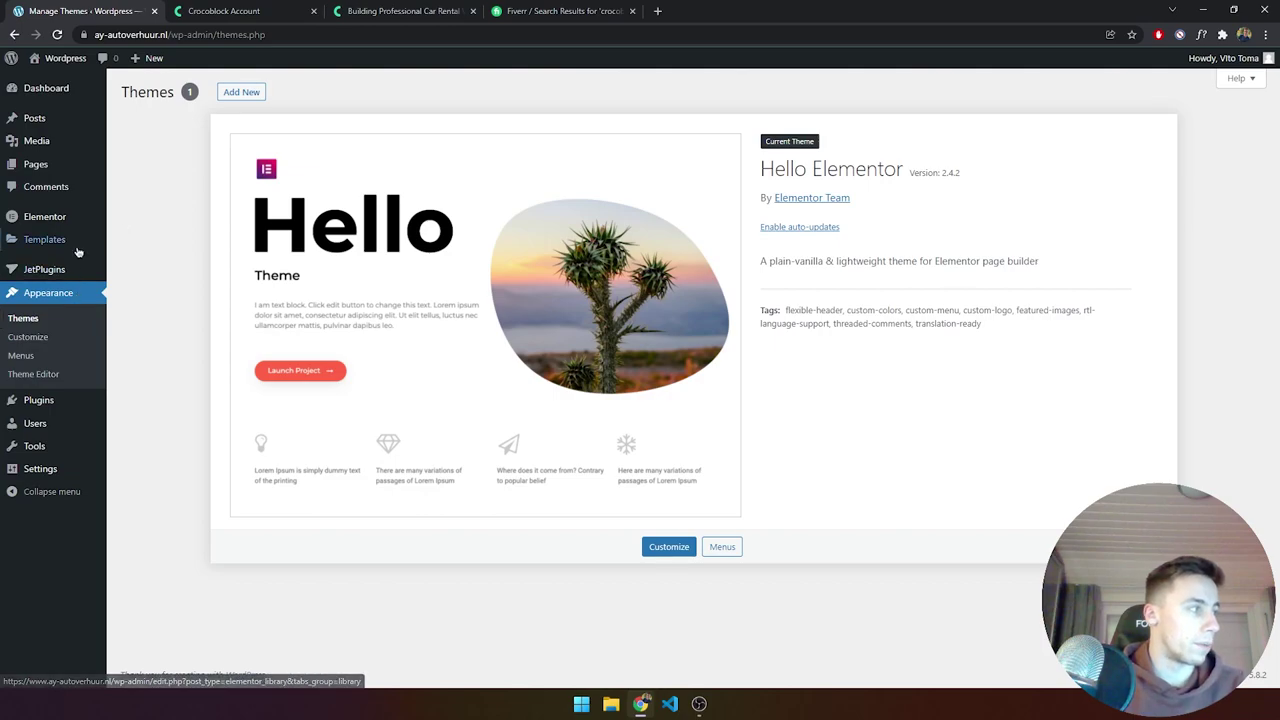
Return to the Crocoblock wizard's welcome page and start the Install Crocoblock process.
left_click(48, 270)
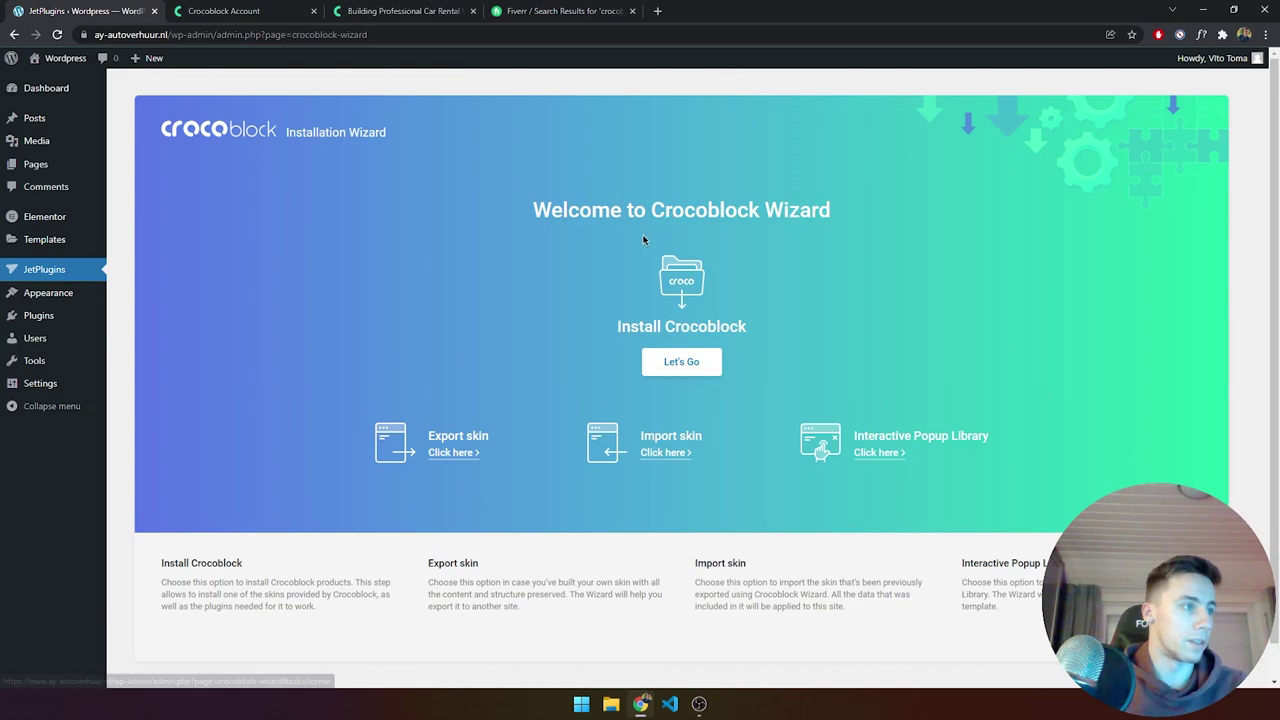
left_click(681, 364)
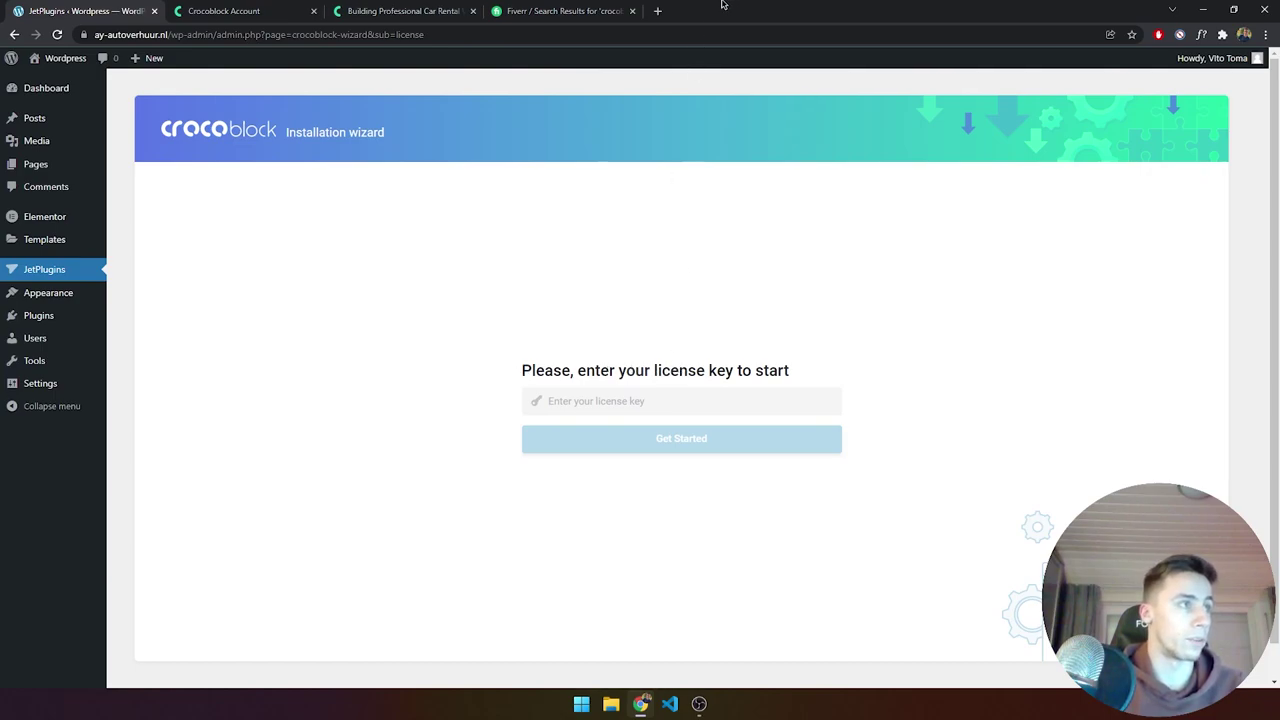
key("super+d")
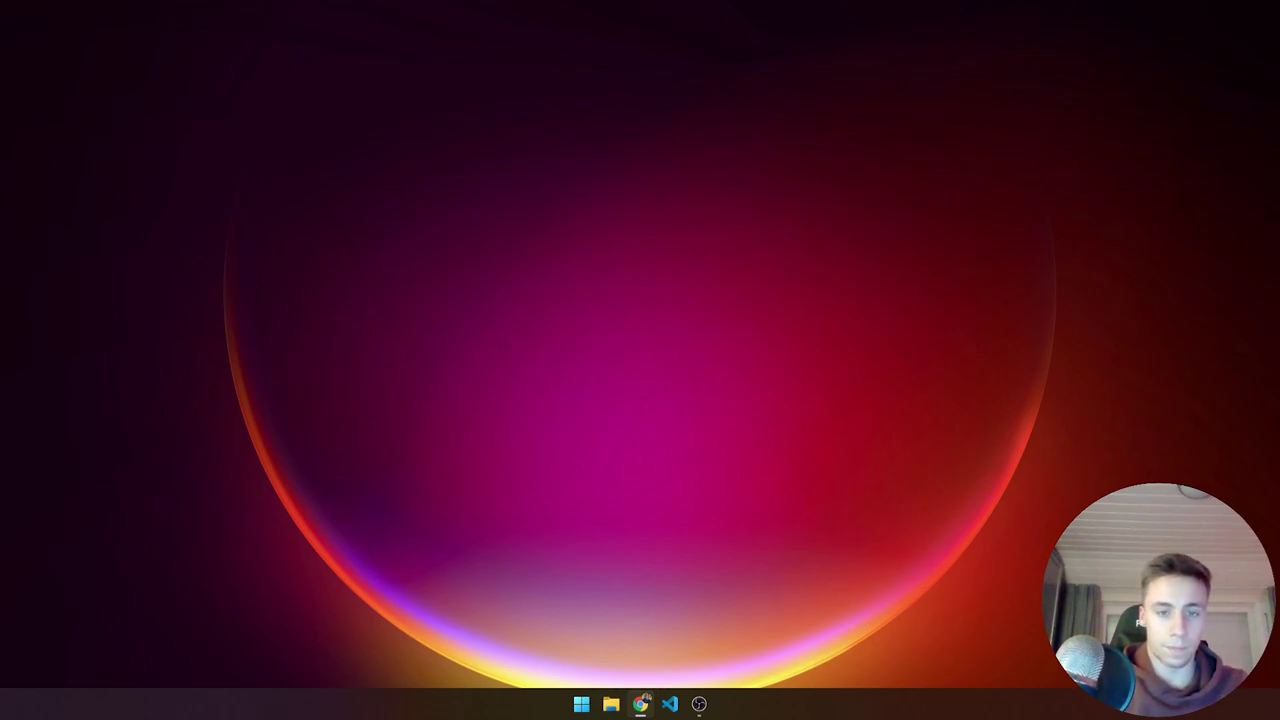
key("ctrl+super+Right")
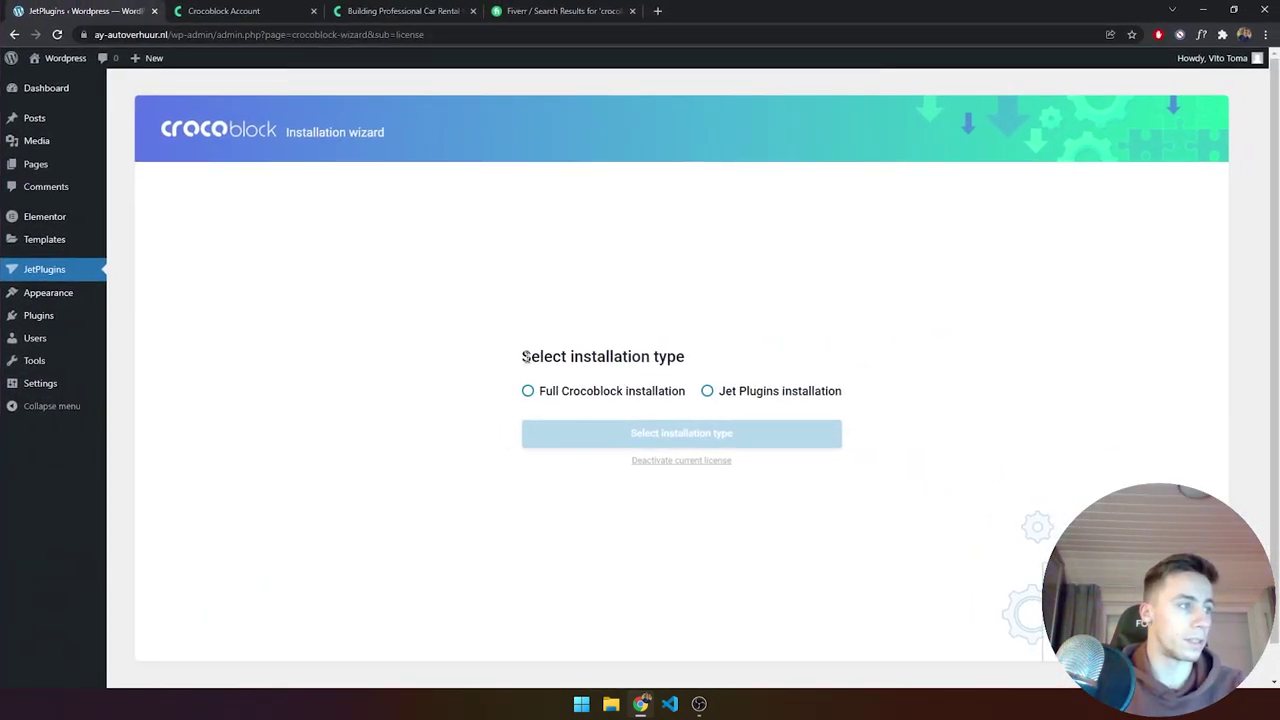
Choose Full Crocoblock installation as the installation type and start the install.
left_click_drag(530, 357, 553, 358)
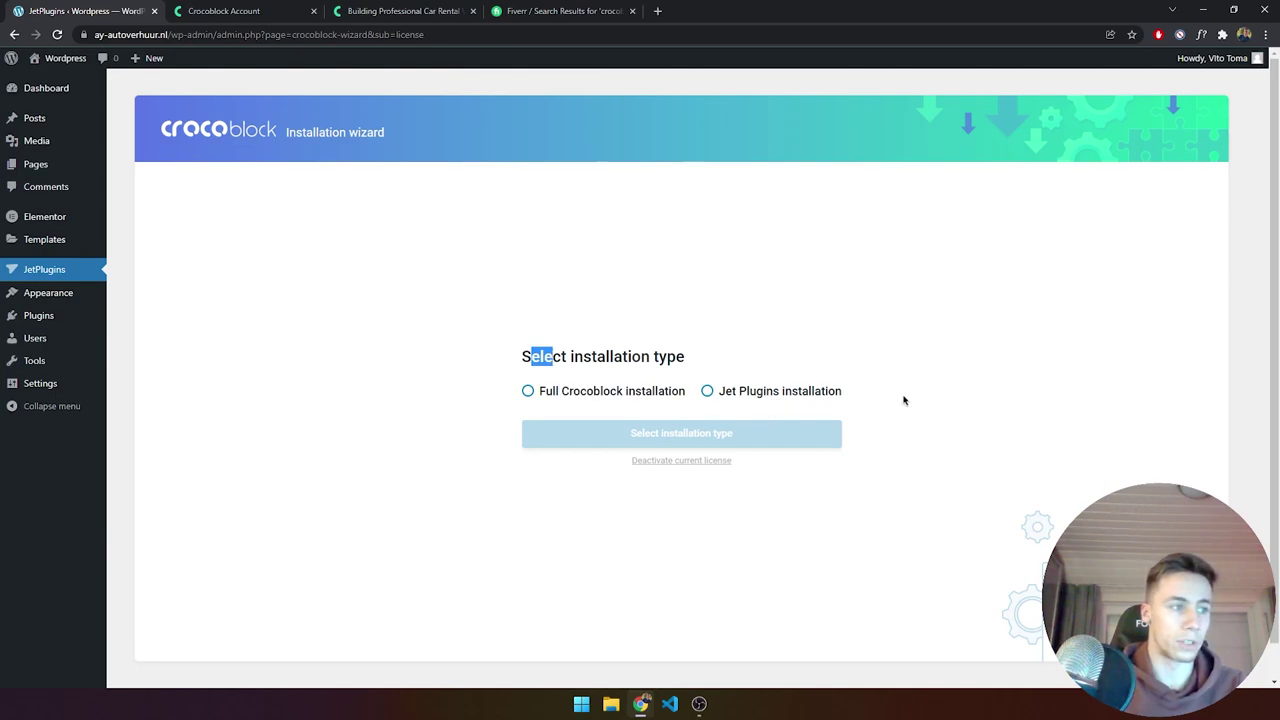
left_click(1048, 372)
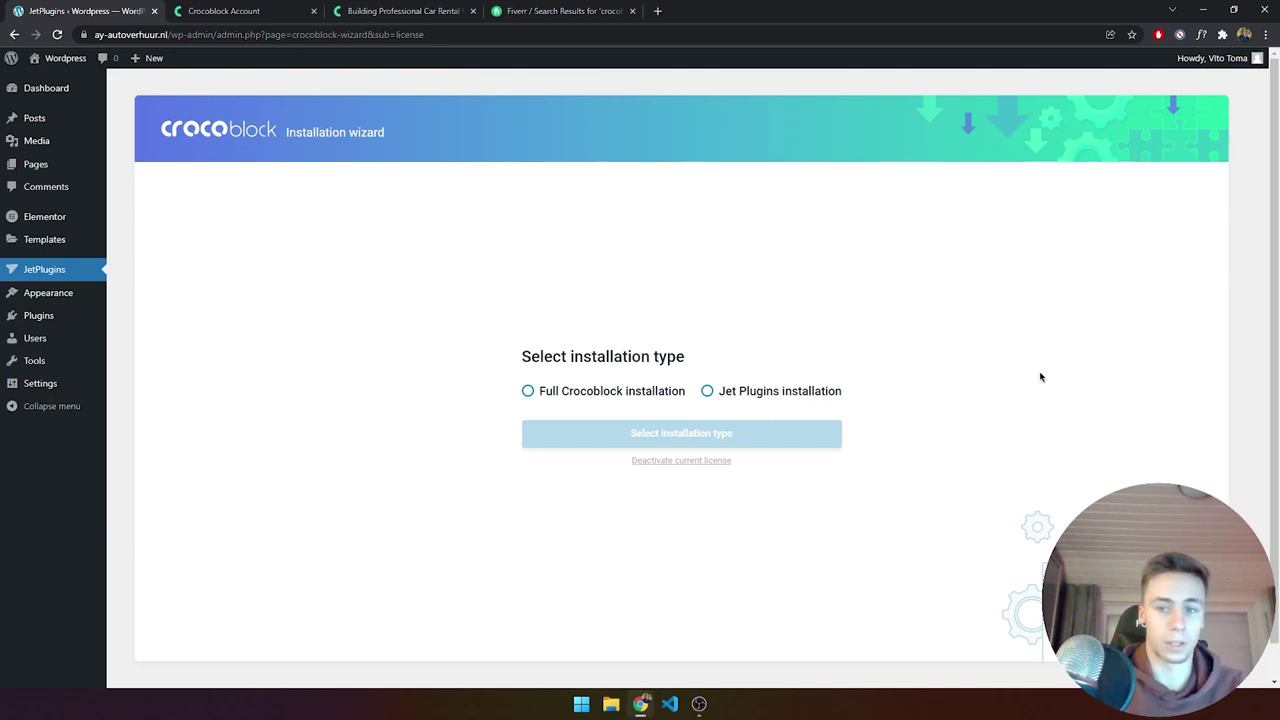
left_click(650, 391)
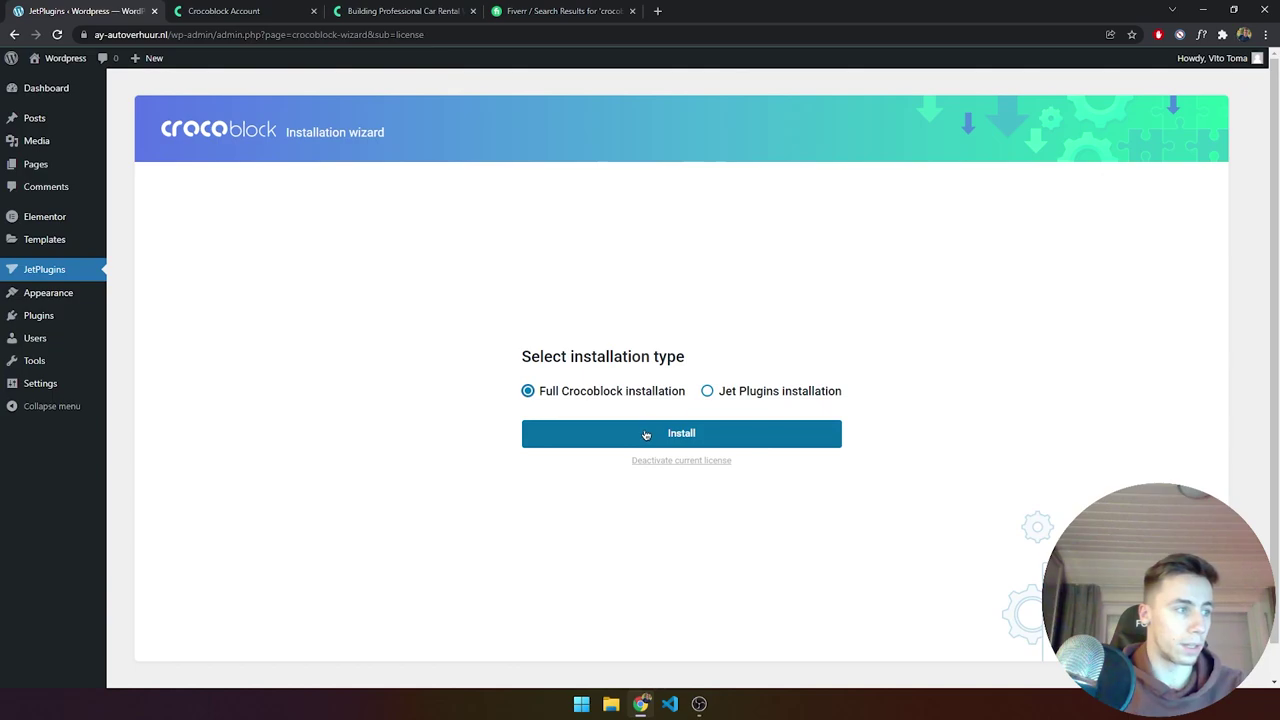
left_click(646, 434)
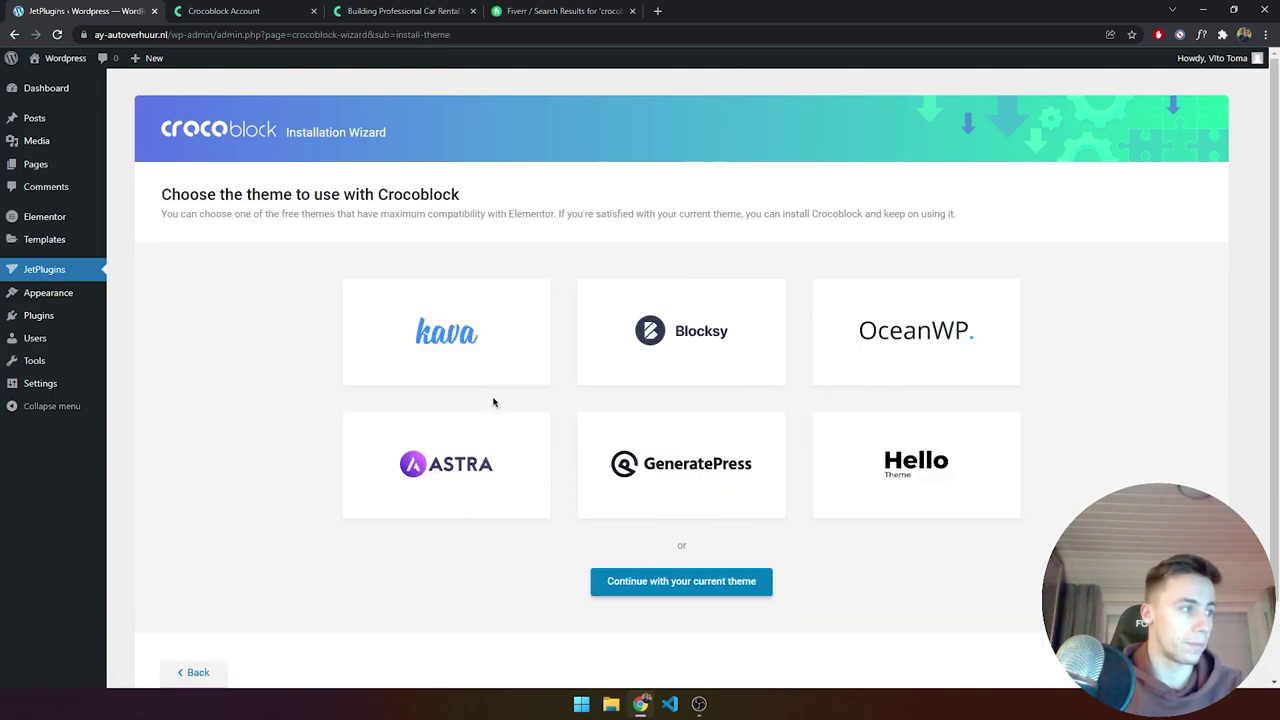
left_click_drag(161, 195, 452, 196)
left_click(296, 197)
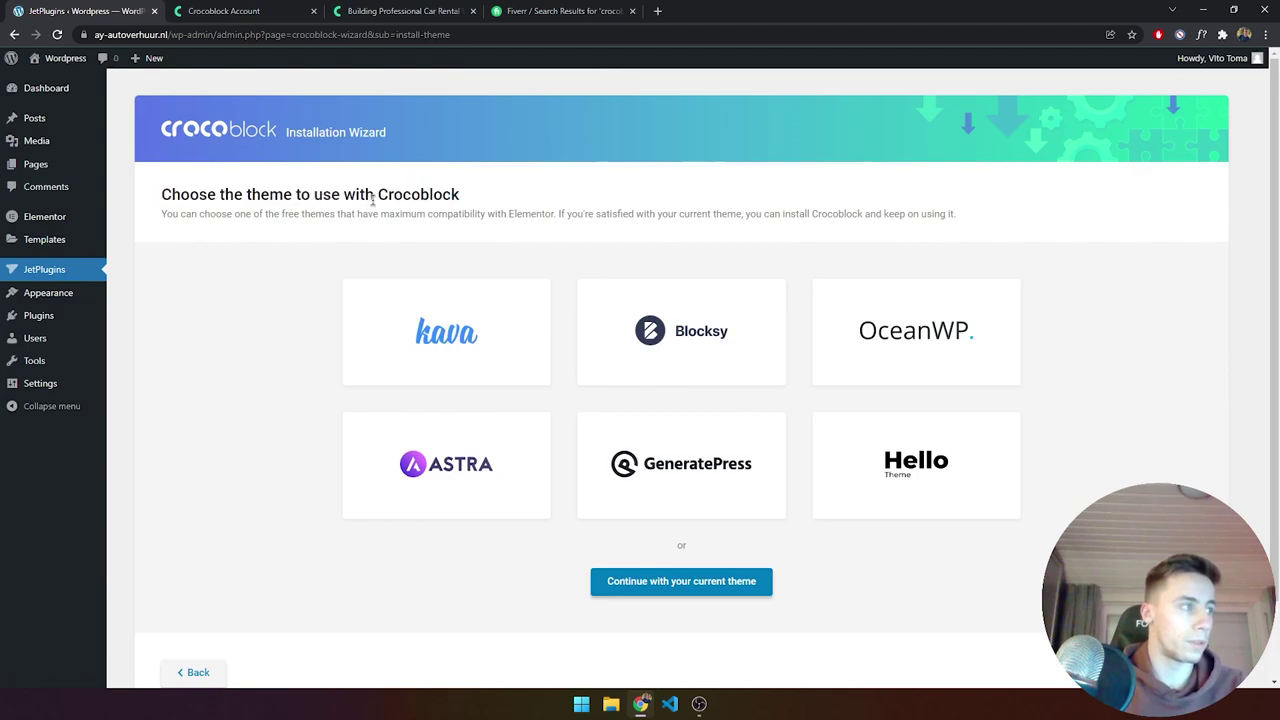
left_click_drag(374, 196, 452, 196)
left_click(446, 198)
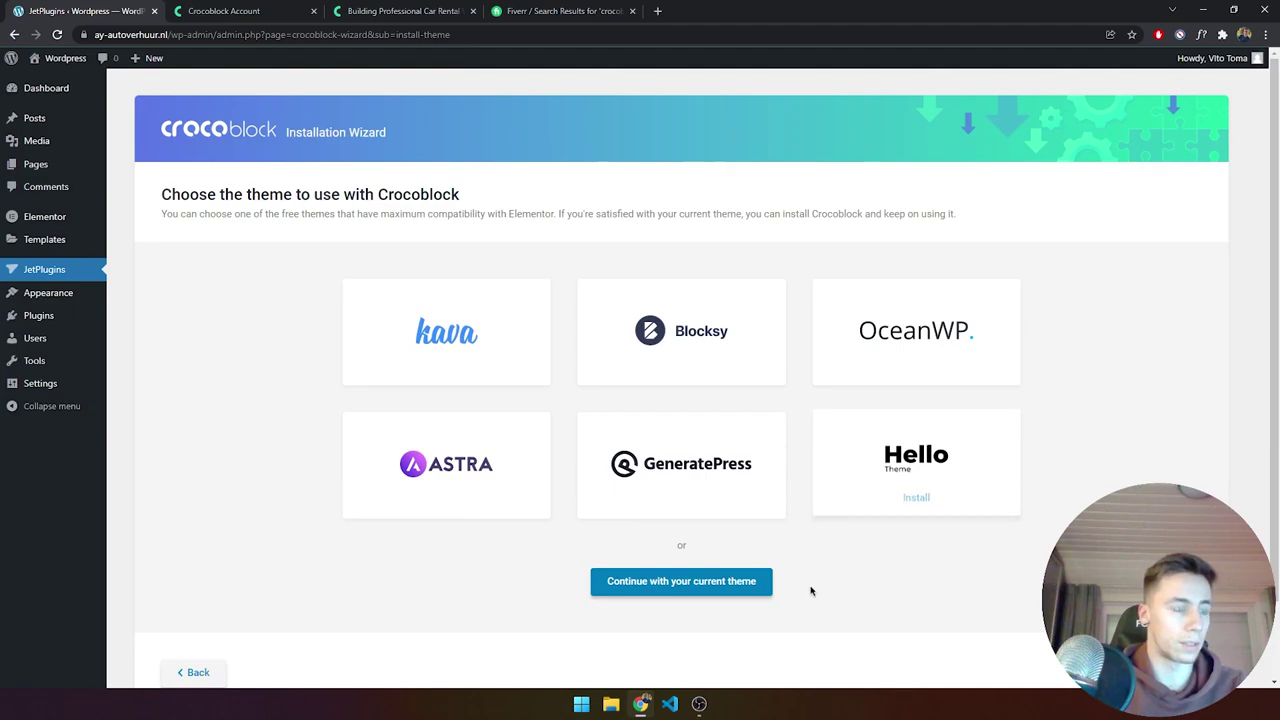
Continue with the current theme, look through the wizard's design templates, and return to the dynamic templates.
left_click(697, 588)
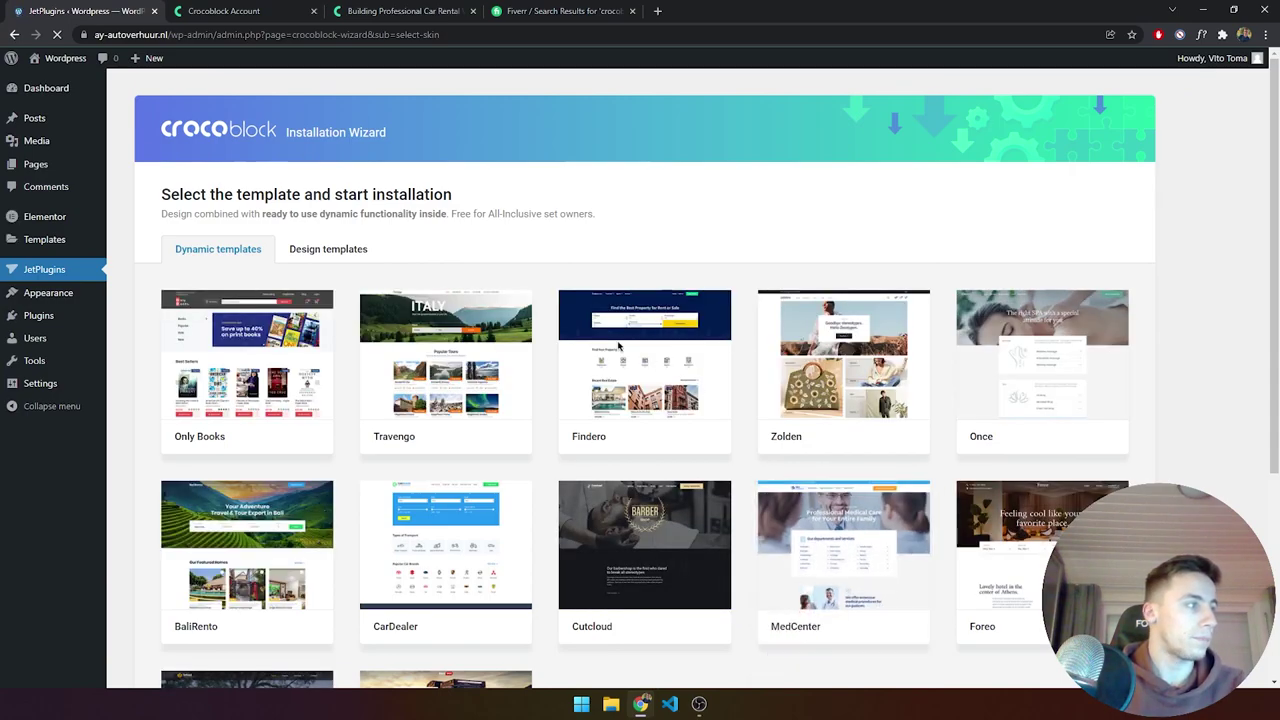
left_click(322, 257)
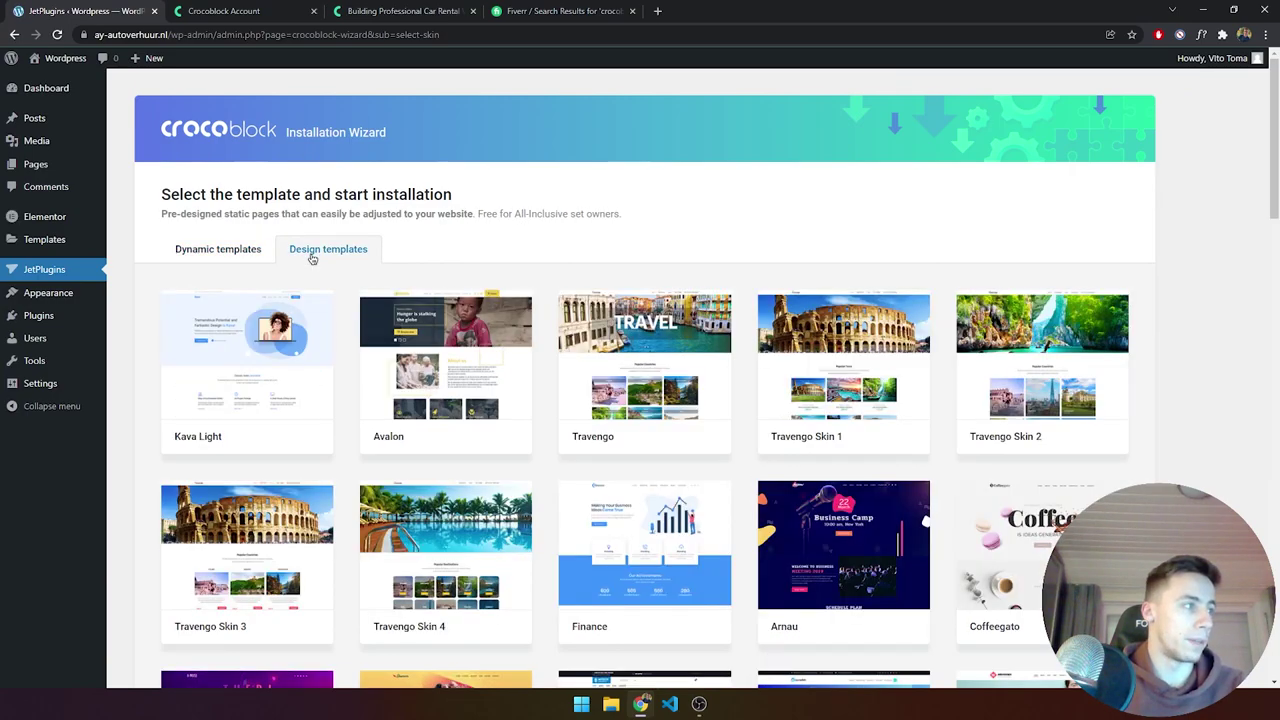
scroll(523, 376, "down", 14)
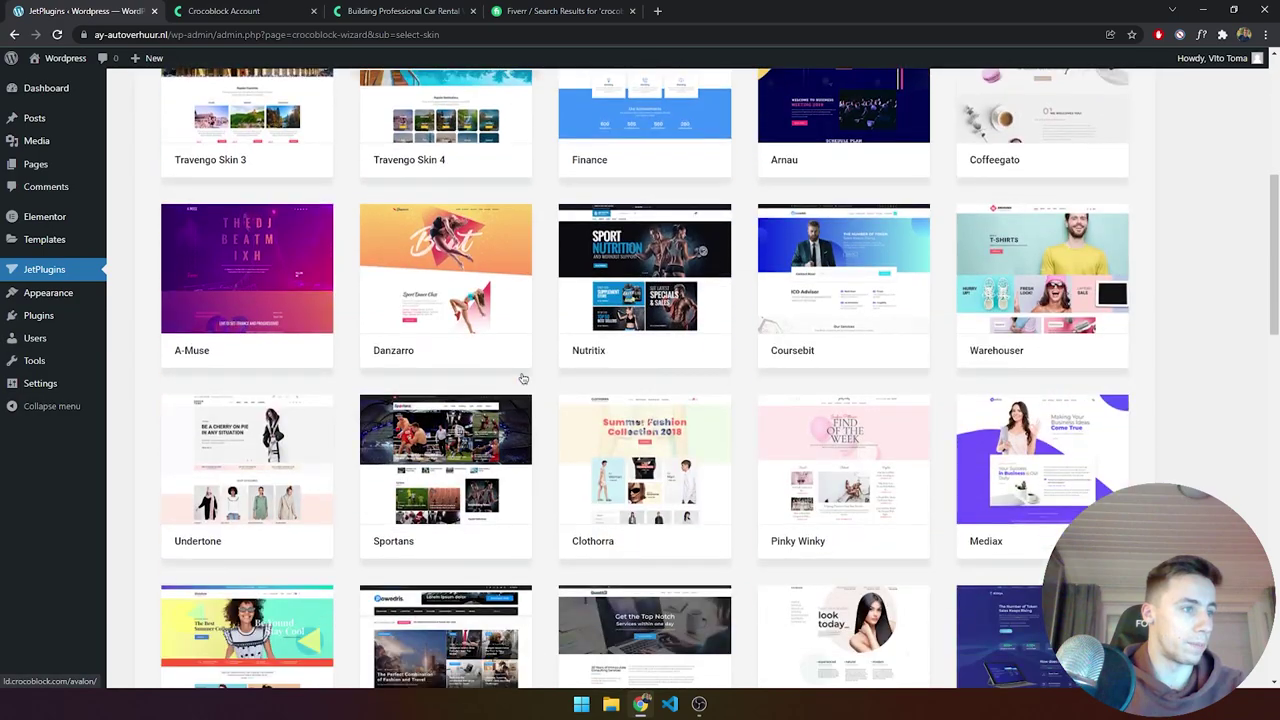
scroll(523, 378, "down", 4)
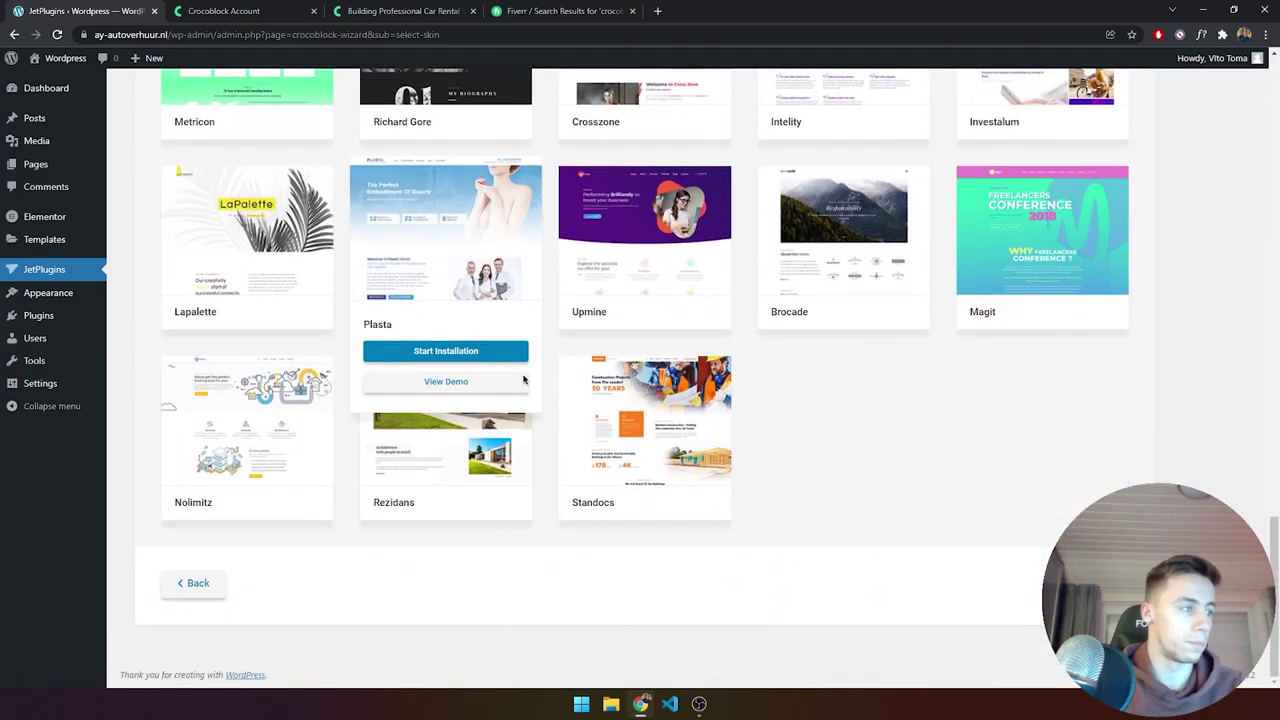
scroll(523, 379, "up", 20)
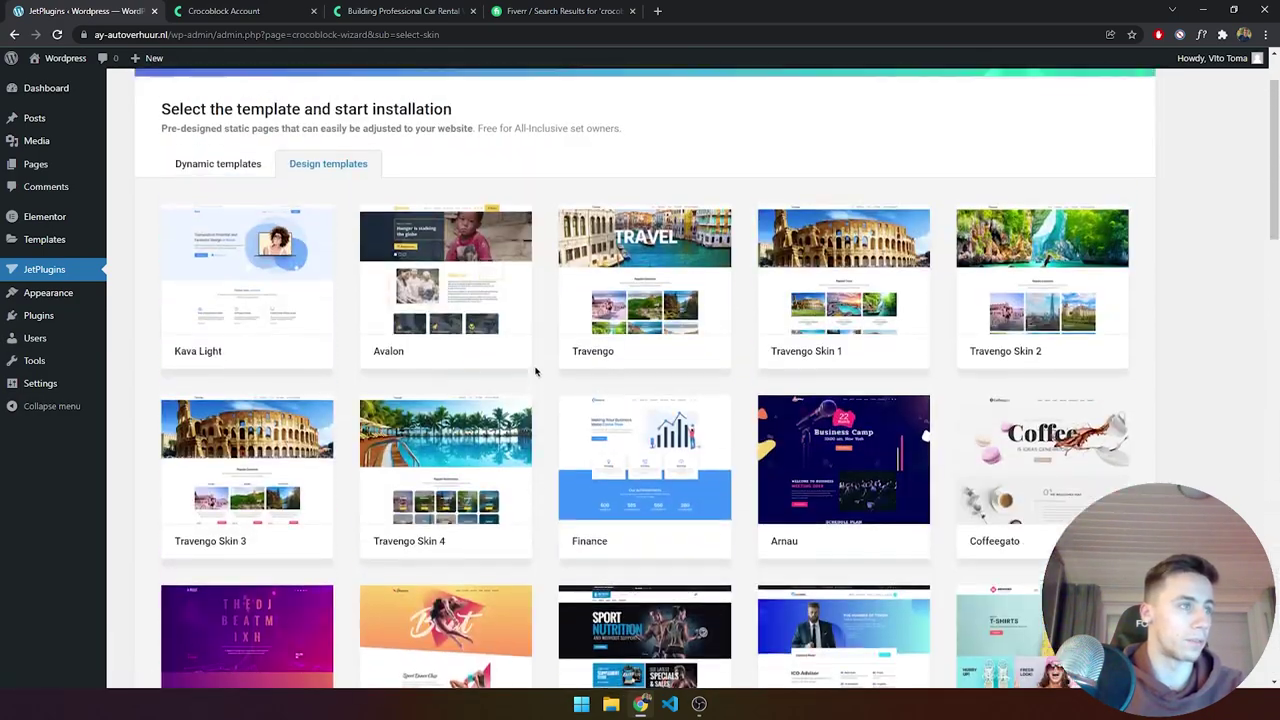
scroll(535, 370, "up", 2)
left_click(245, 248)
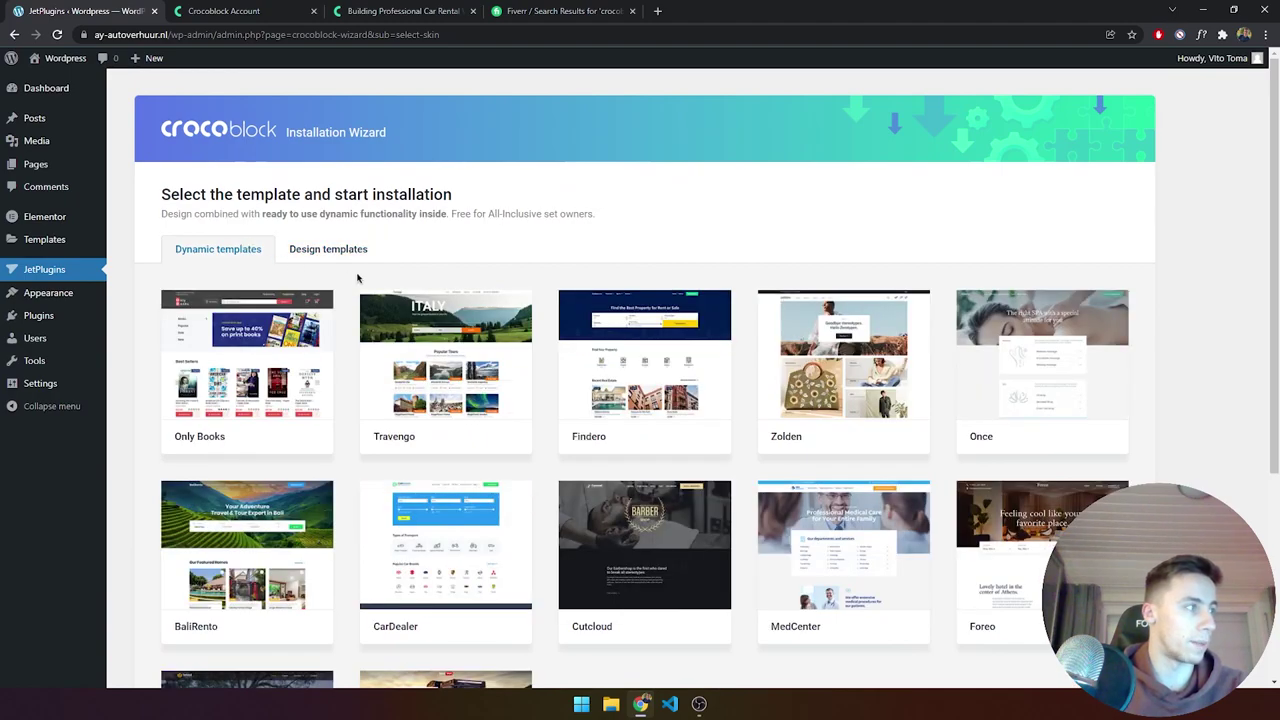
Open the demo of the RentGo dynamic template and look through the rental car listings on its home page.
scroll(578, 322, "down", 3)
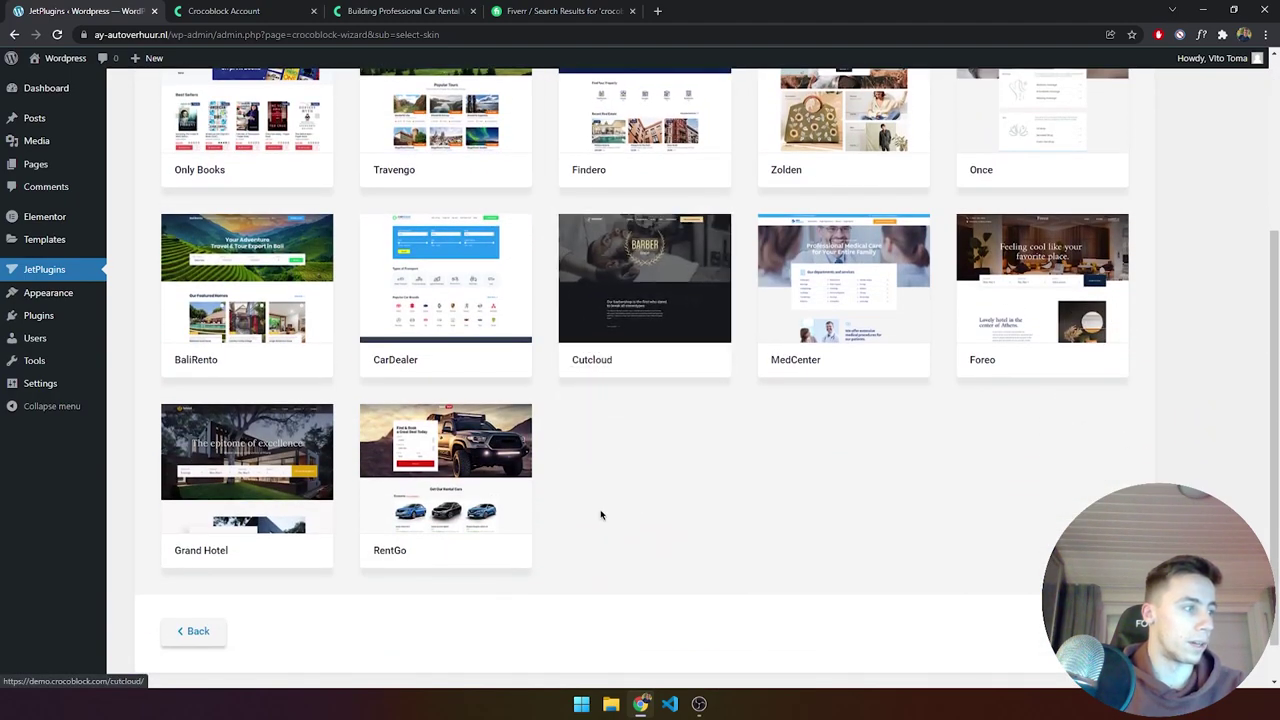
mouse_move(467, 484)
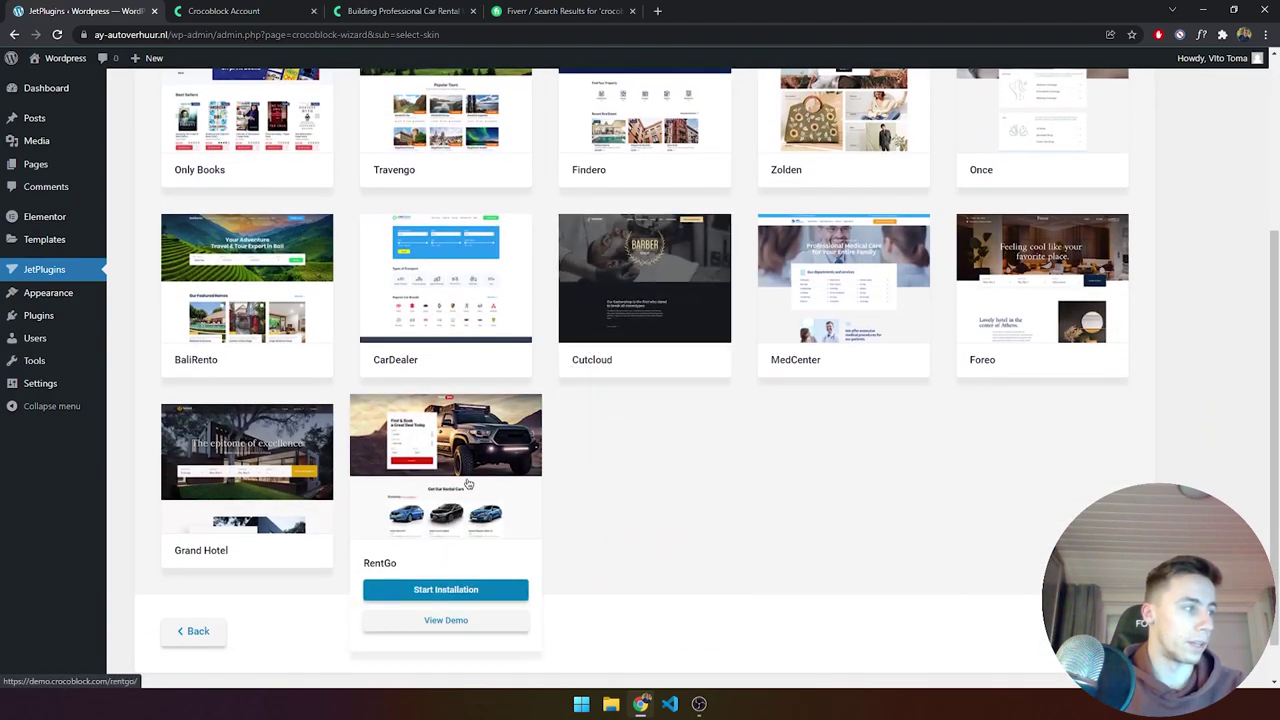
left_click(430, 620)
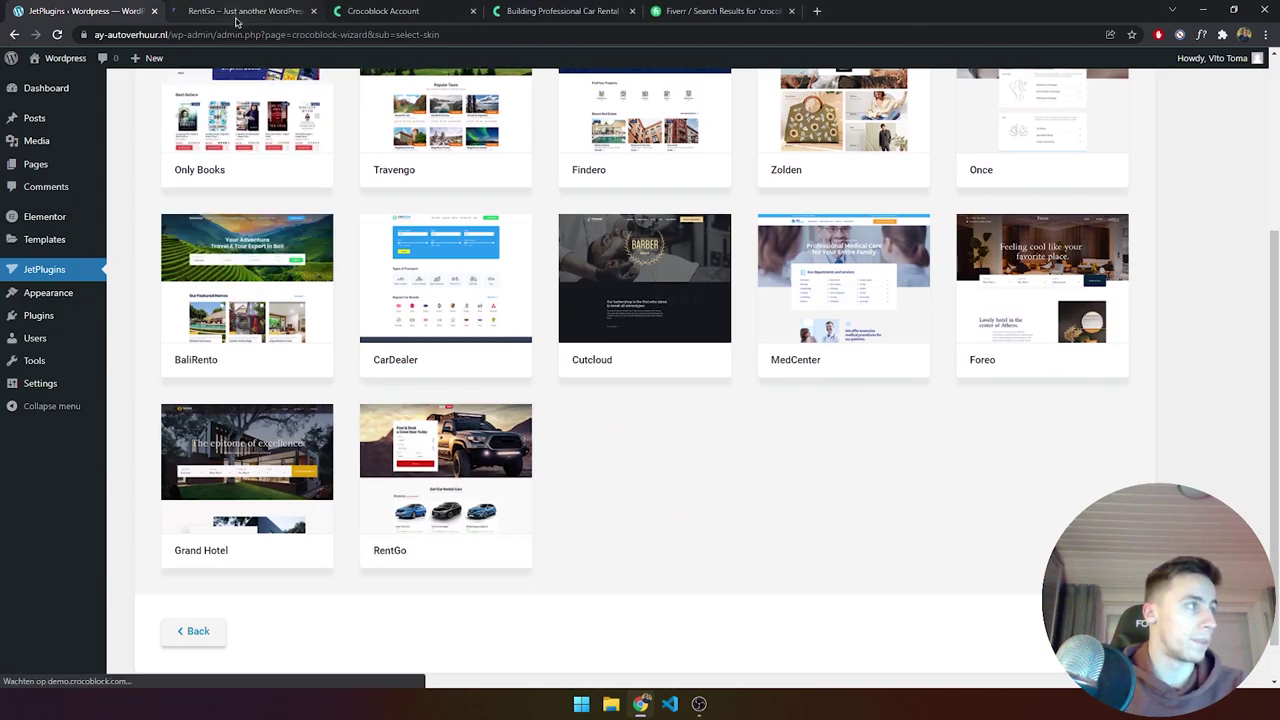
key("ctrl+Tab")
scroll(233, 250, "down", 6)
scroll(234, 270, "down", 10)
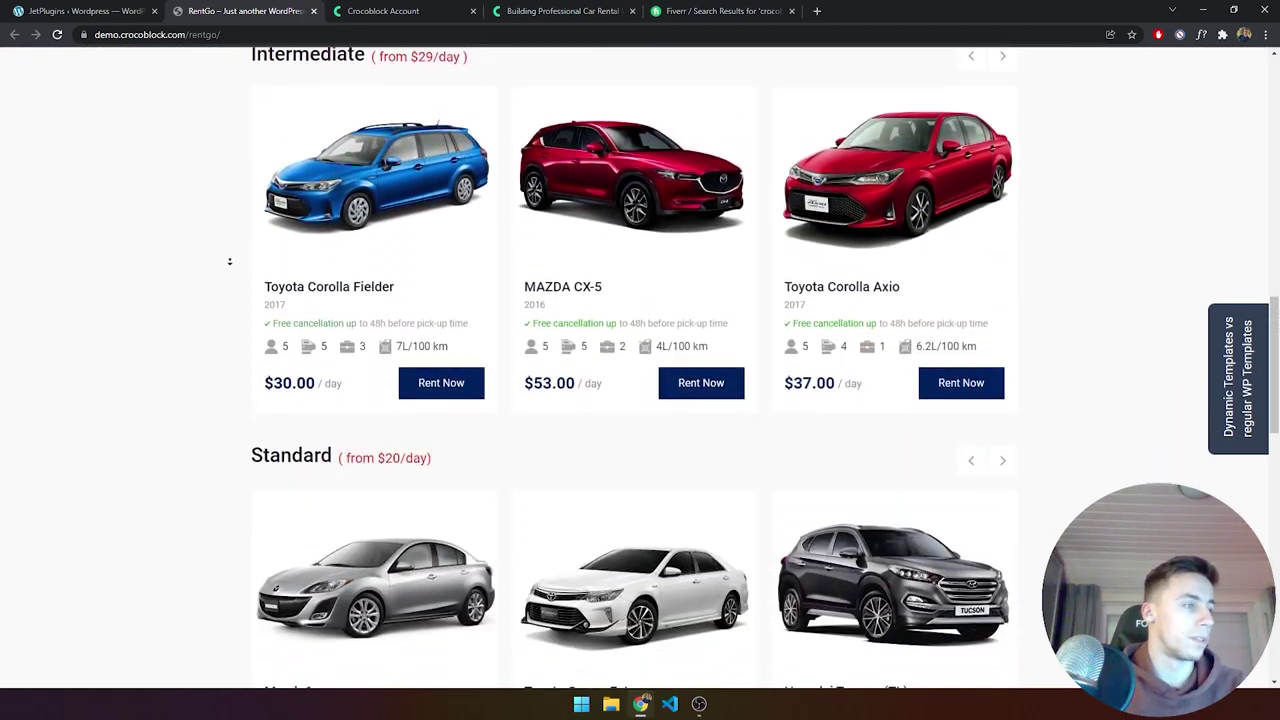
scroll(229, 261, "down", 7)
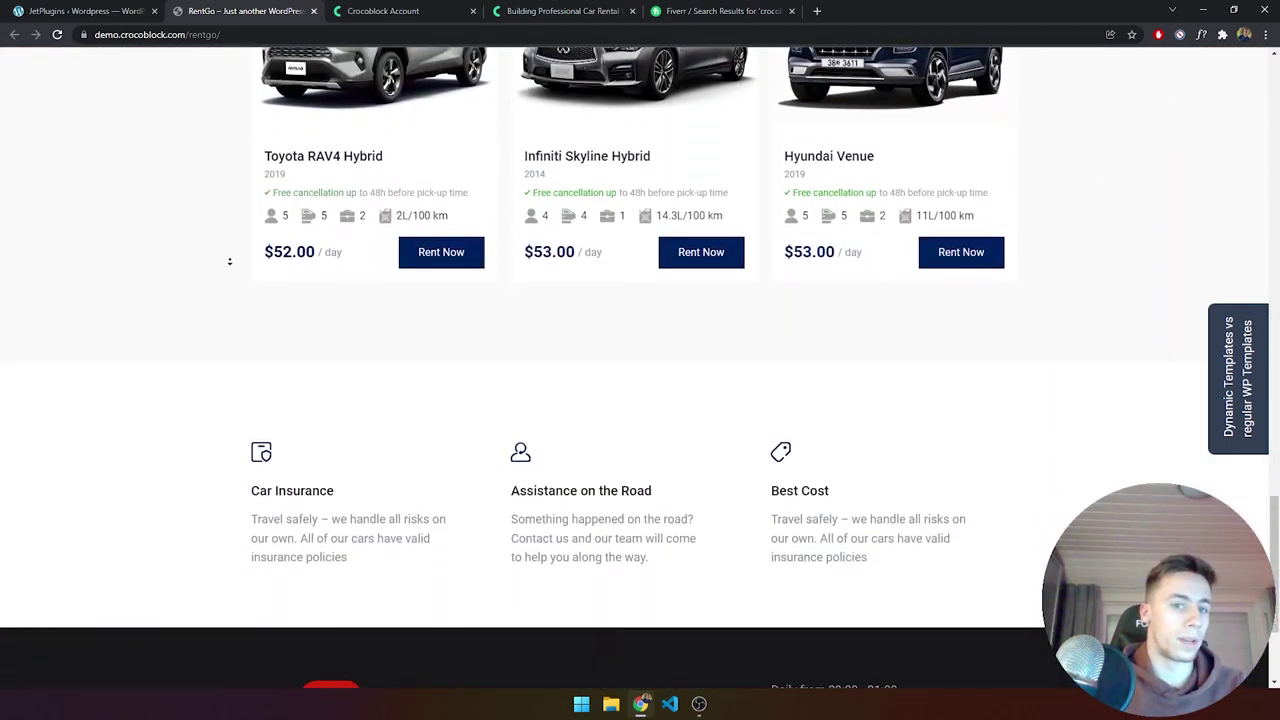
scroll(231, 148, "up", 15)
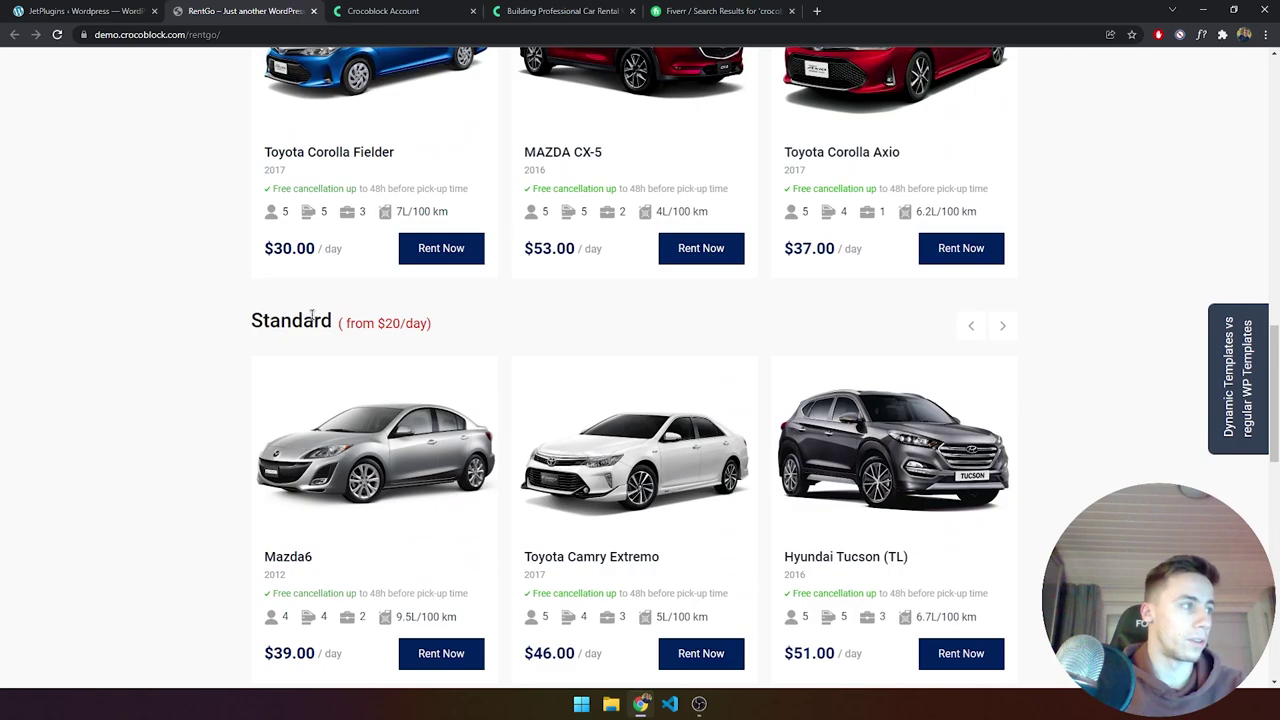
scroll(335, 316, "up", 4)
Inspect the car search form on the RentGo demo's home page, including its pick-up date field.
left_click(372, 248)
left_click(372, 248)
scroll(368, 320, "down", 2)
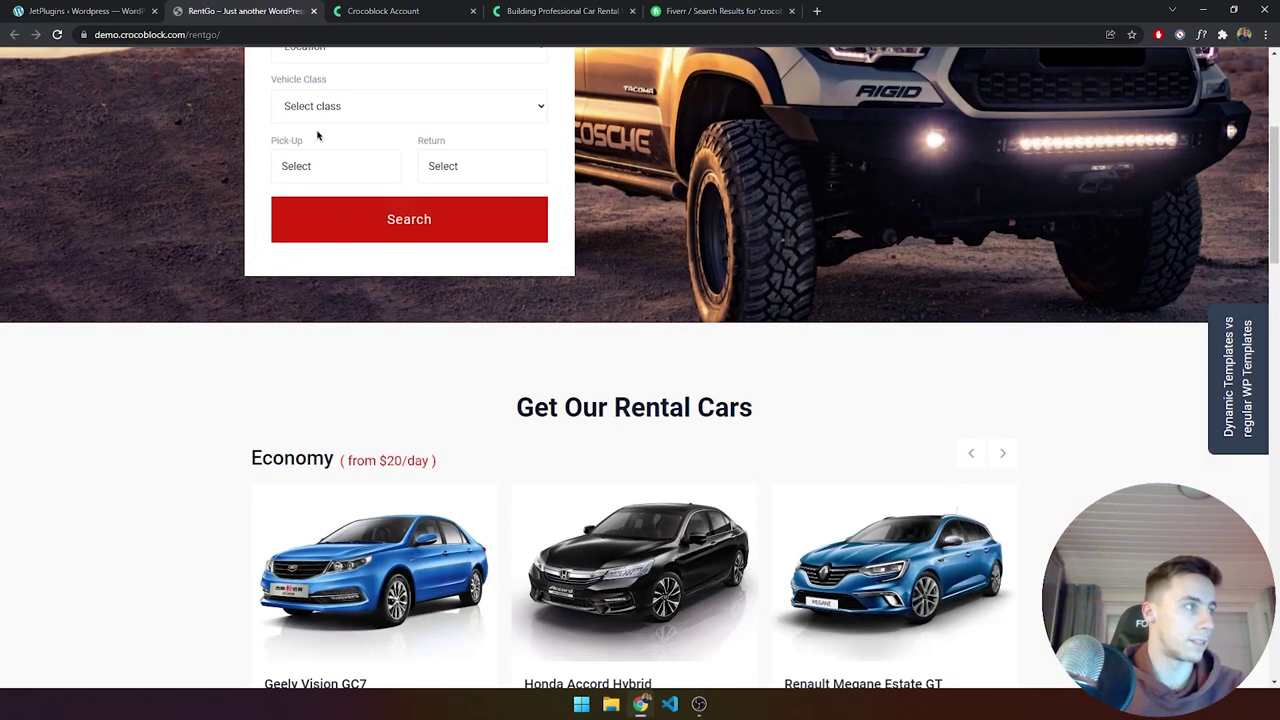
left_click(298, 171)
left_click(217, 220)
scroll(217, 220, "down", 3)
Open the Geely Vision GC7 page in the RentGo demo and examine its car details, gallery and booking form.
left_click(337, 226)
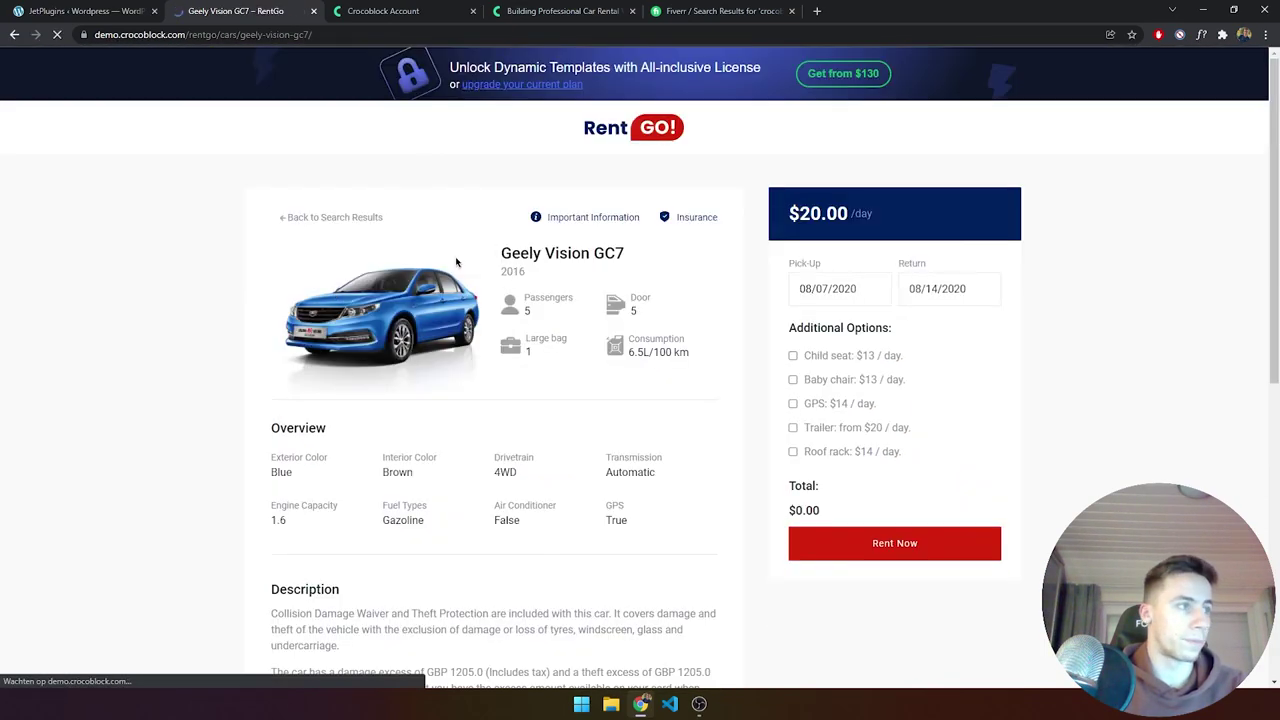
scroll(544, 280, "down", 2)
scroll(544, 280, "down", 3)
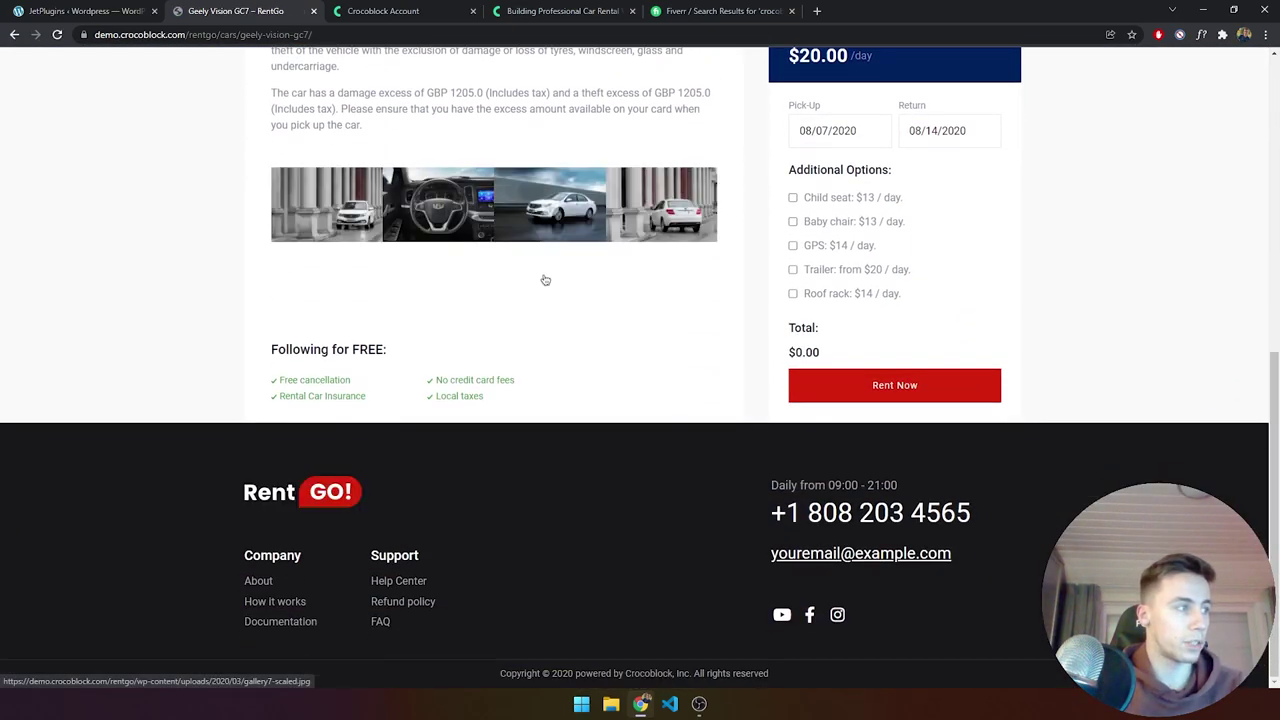
scroll(544, 278, "up", 3)
scroll(647, 259, "up", 3)
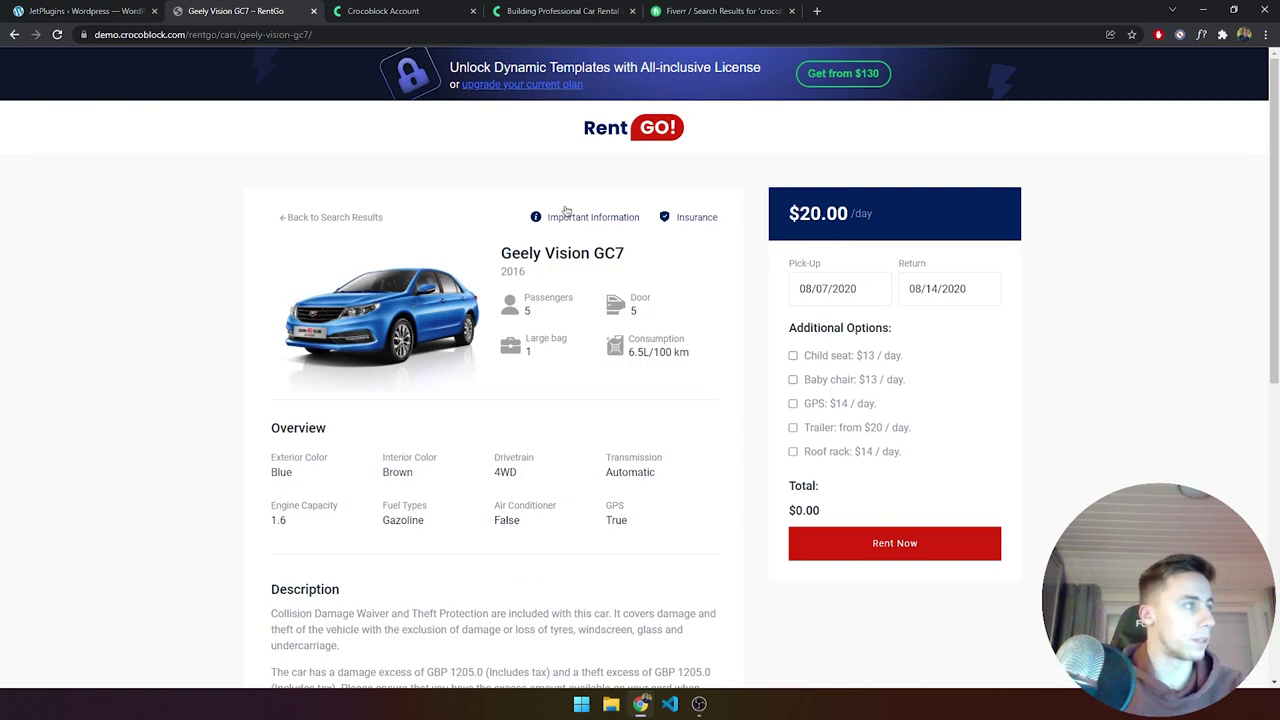
Close the RentGo demo and start the installation of the RentGo template in the wizard.
left_click(313, 10)
left_click(112, 14)
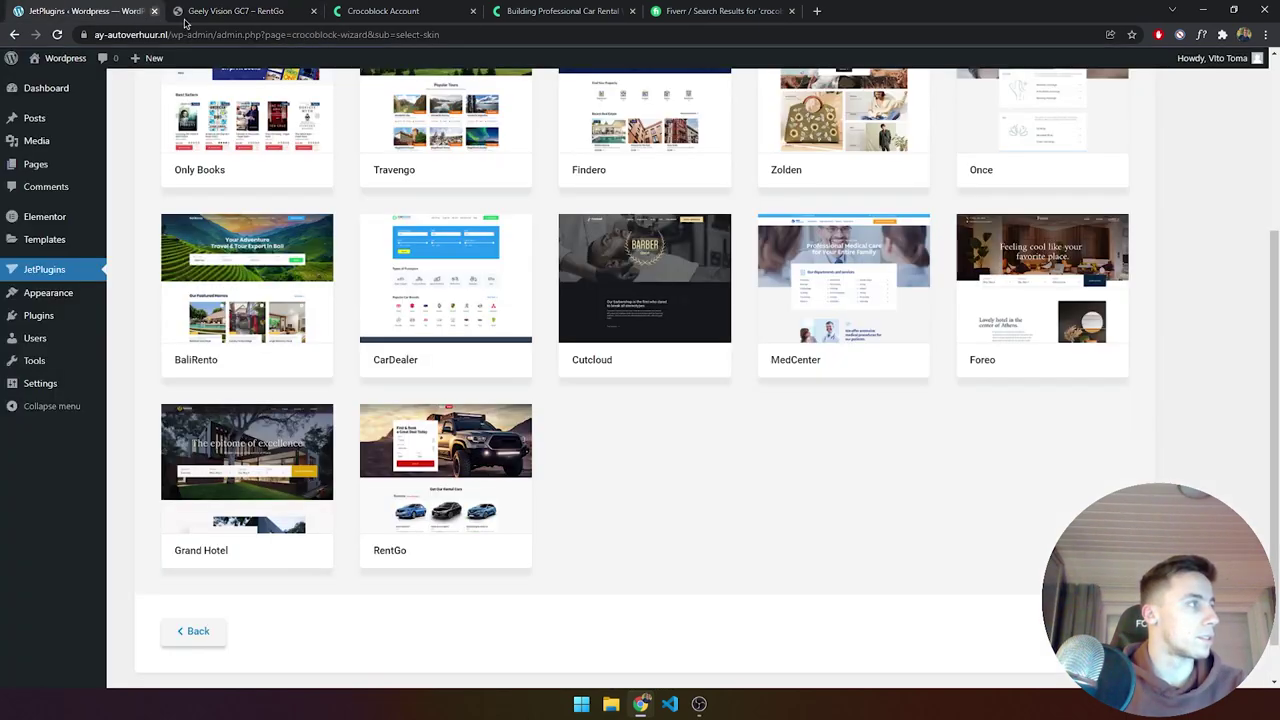
mouse_move(426, 558)
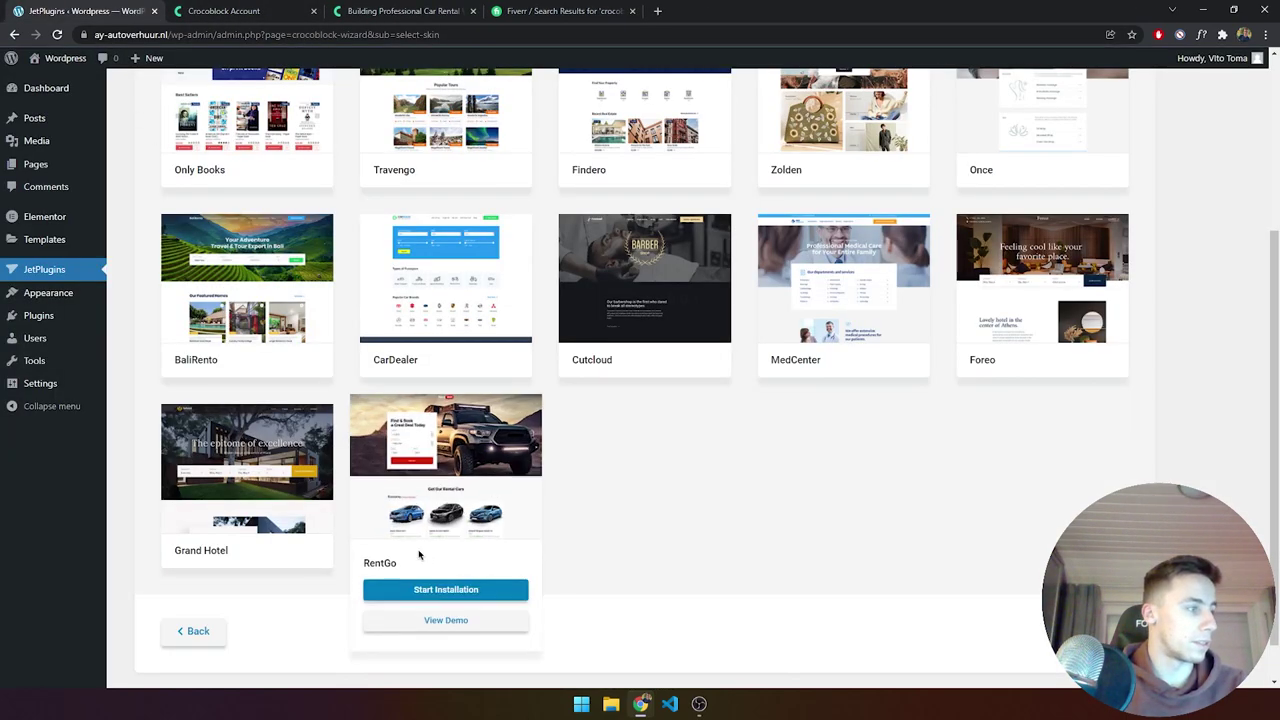
left_click(457, 590)
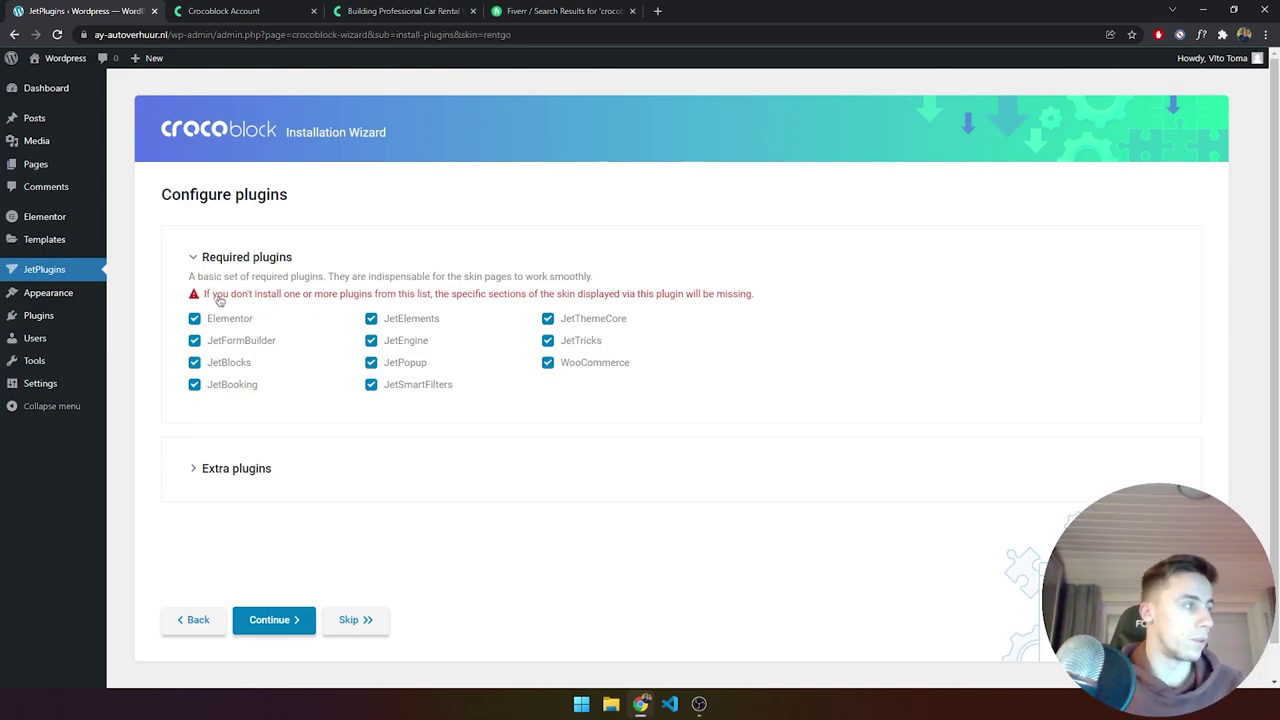
Review the available extra plugins without selecting any, and install the required plugins for the RentGo template.
left_click(230, 470)
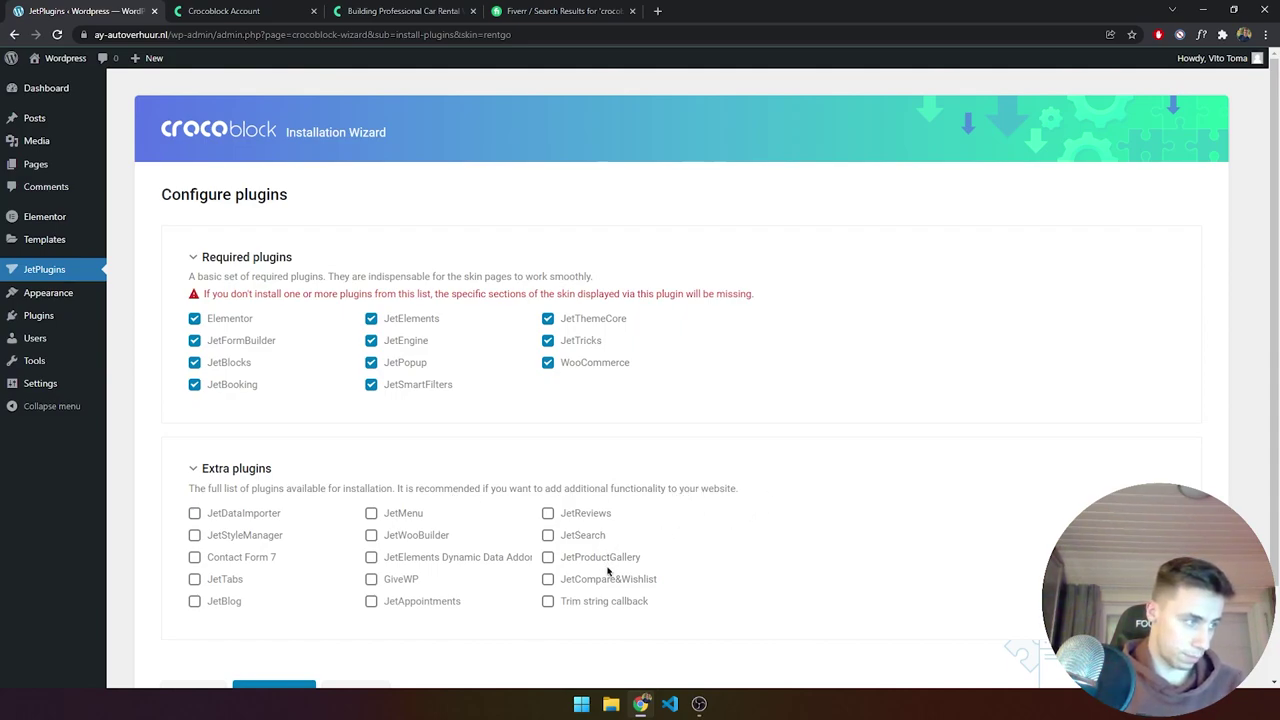
left_click(219, 469)
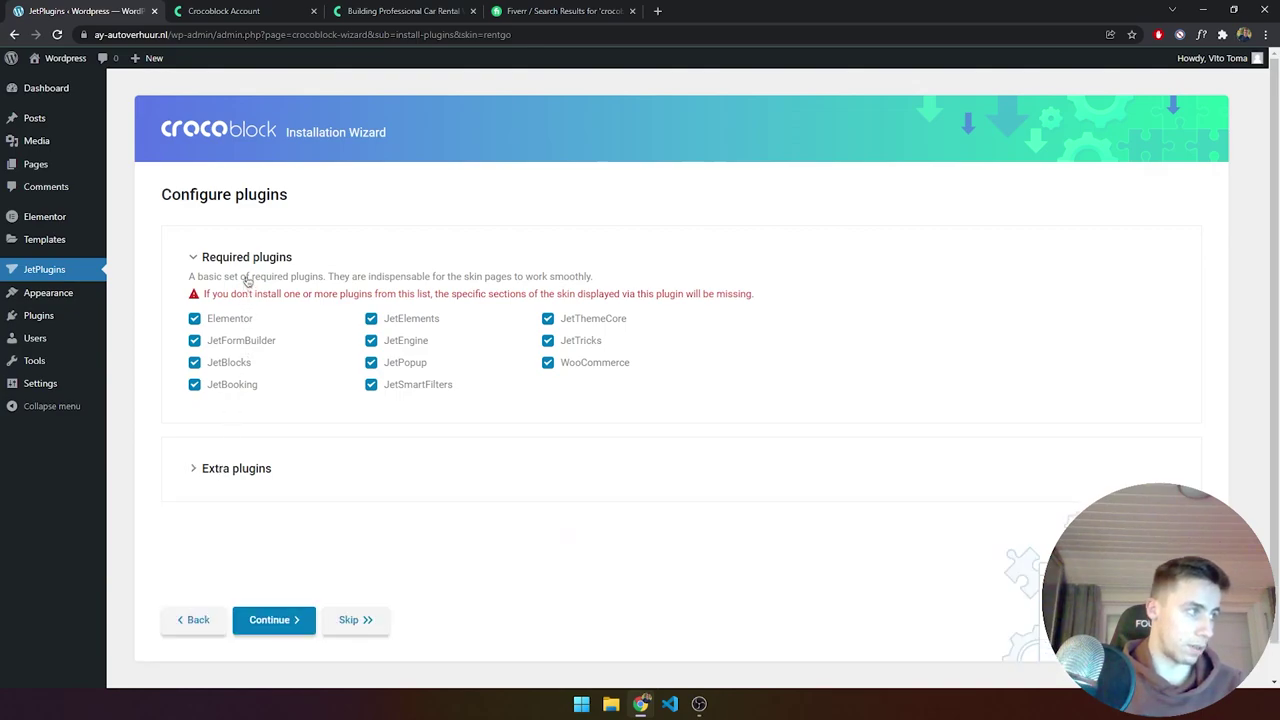
left_click(290, 620)
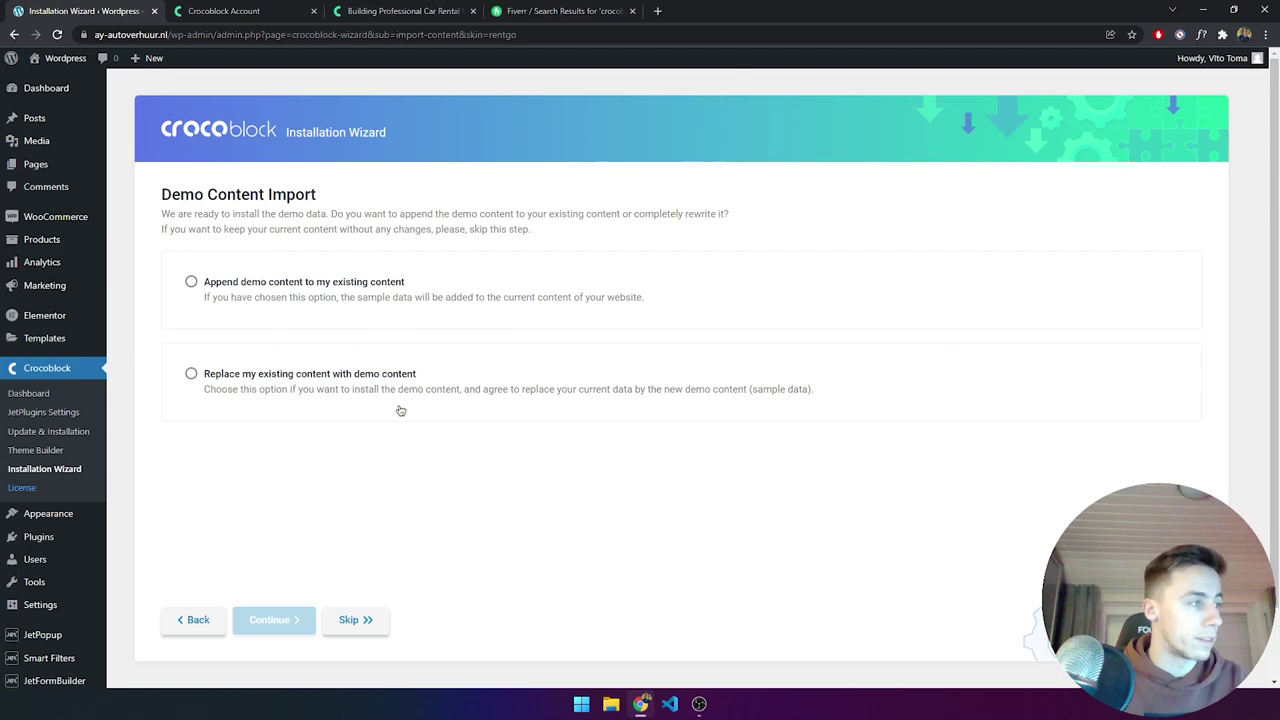
Choose to replace the existing content with demo content and continue to the sample data import.
left_click(329, 391)
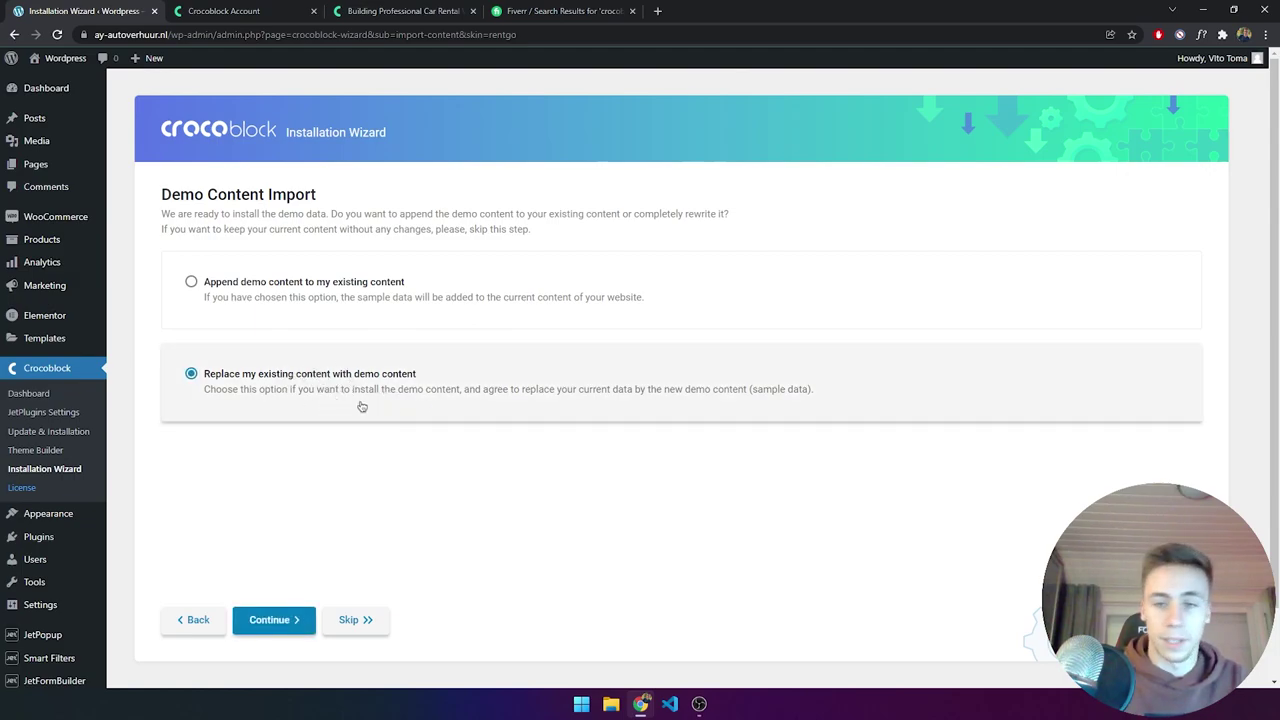
left_click(283, 626)
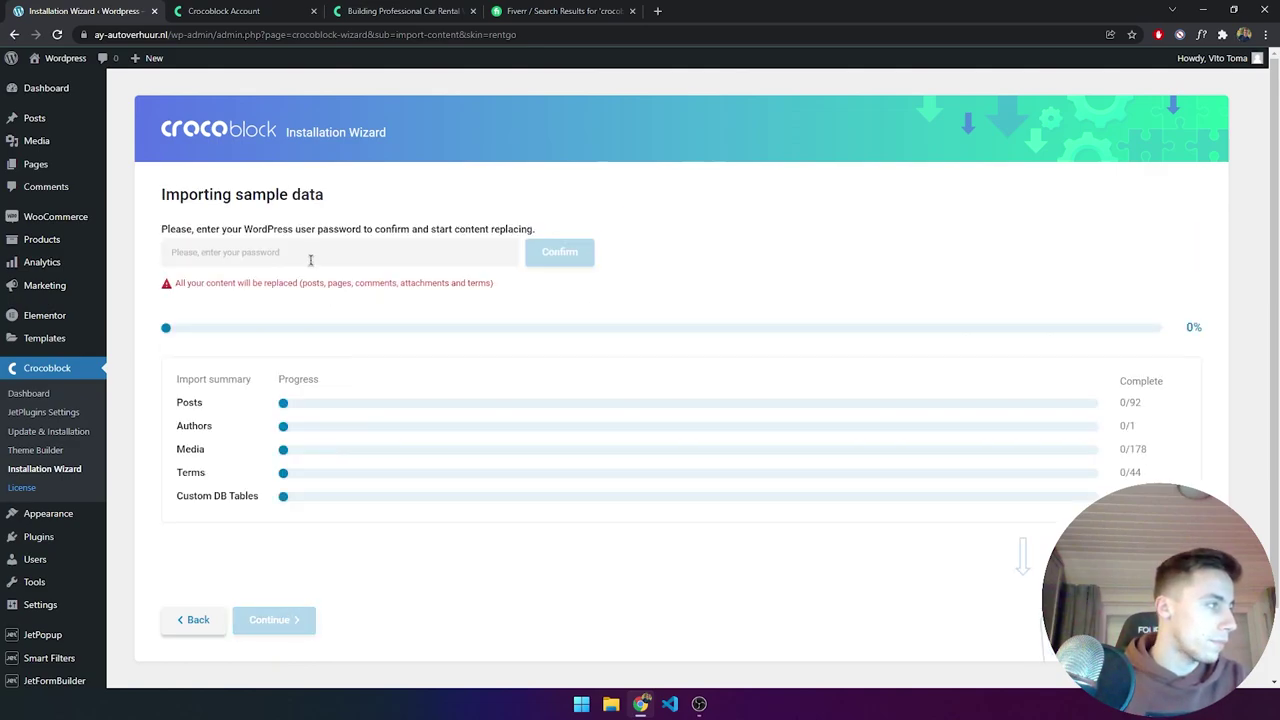
left_click_drag(181, 229, 310, 229)
left_click(255, 228)
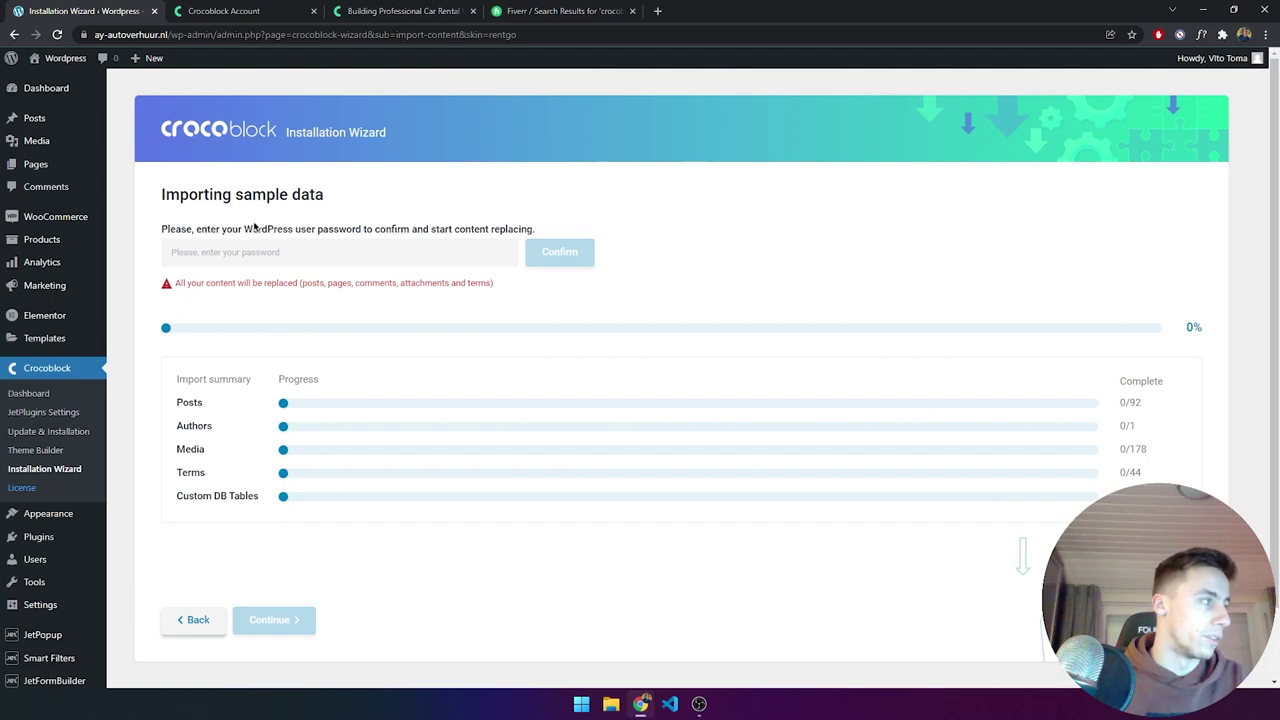
Enter the WordPress user password and confirm it to start replacing the site's content with the sample data.
left_click(315, 253)
type("•••")
key("ctrl+a")
key("BackSpace")
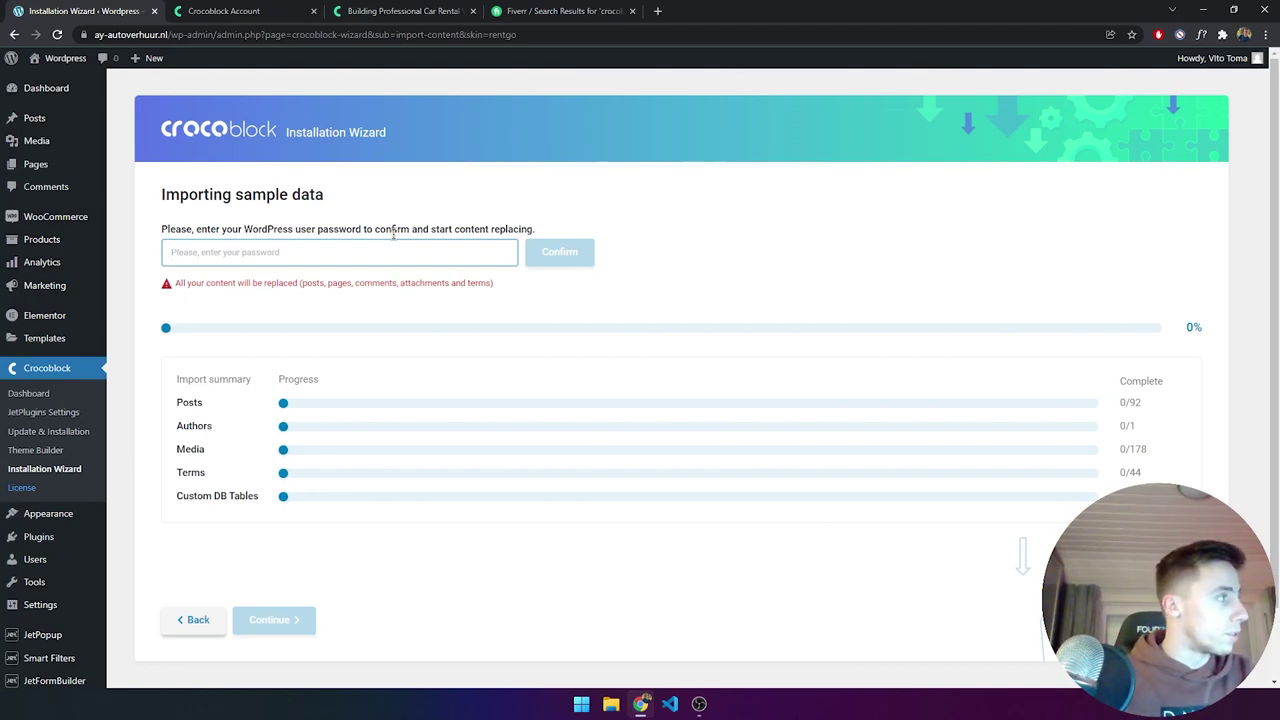
type("•••")
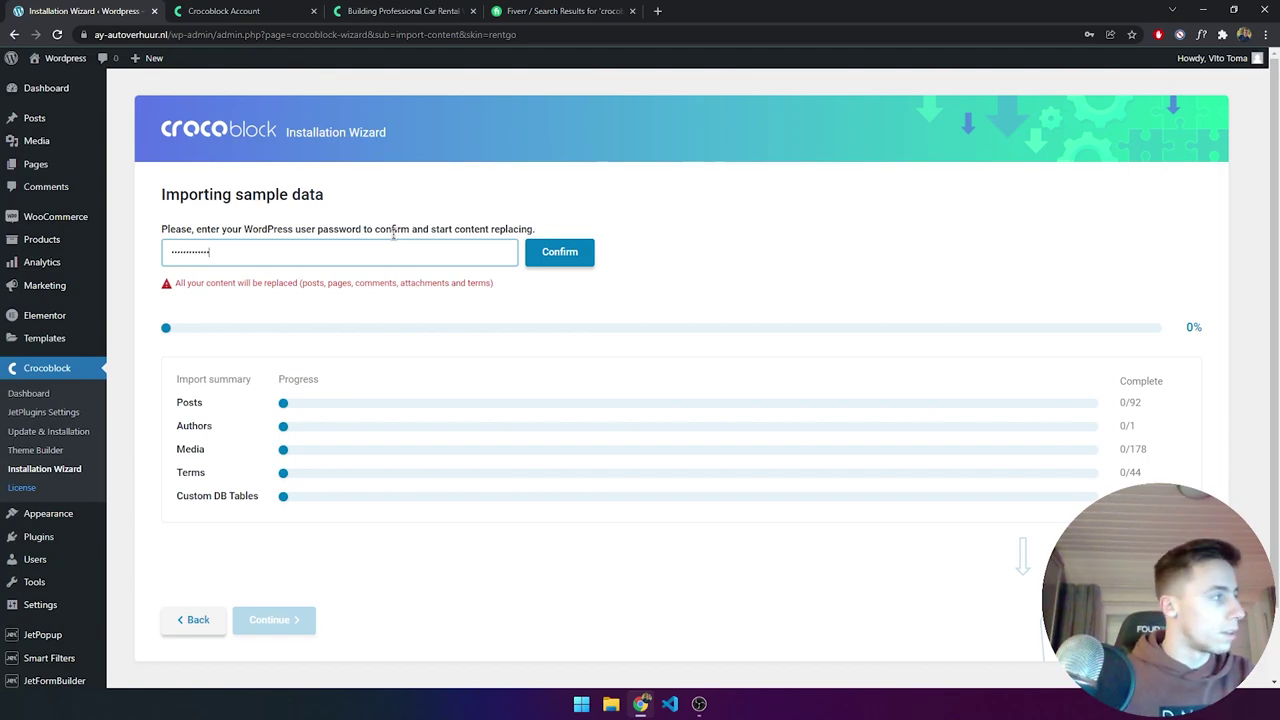
key("Return")
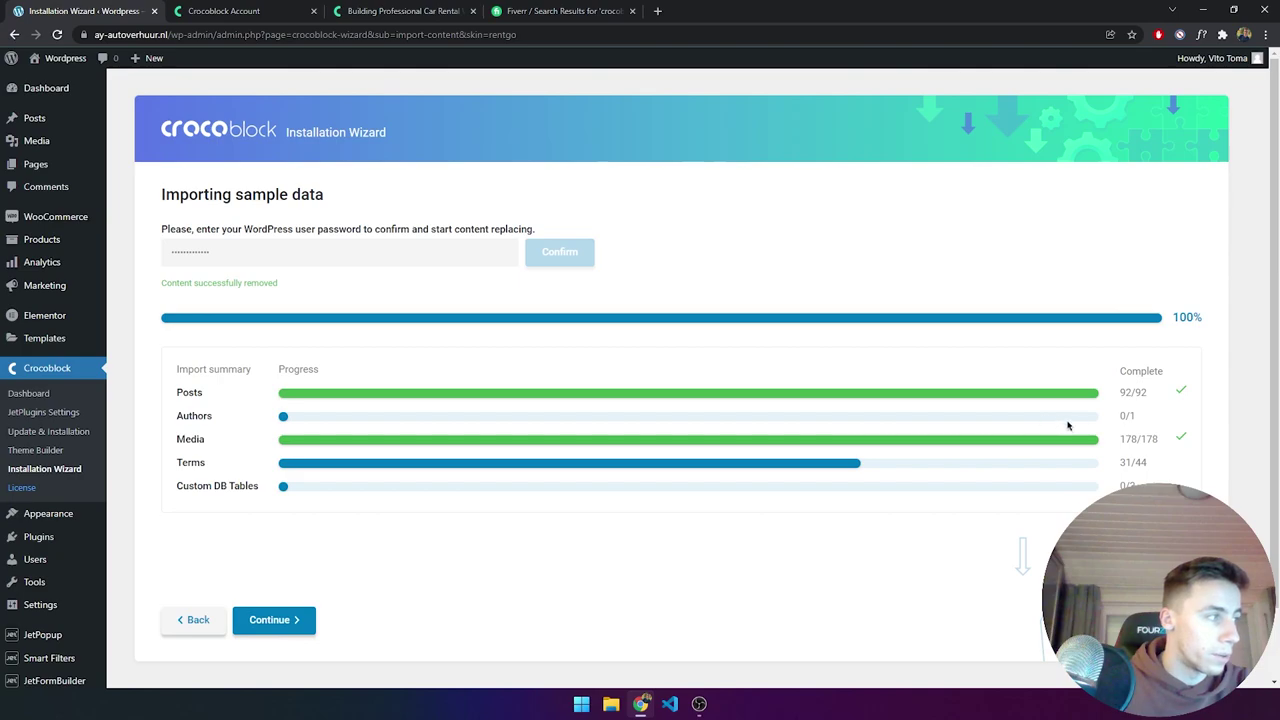
Check the import summary, continue to thumbnail regeneration, and dismiss the browser's offer to save the password.
left_click_drag(1119, 419, 1137, 419)
left_click(1137, 419)
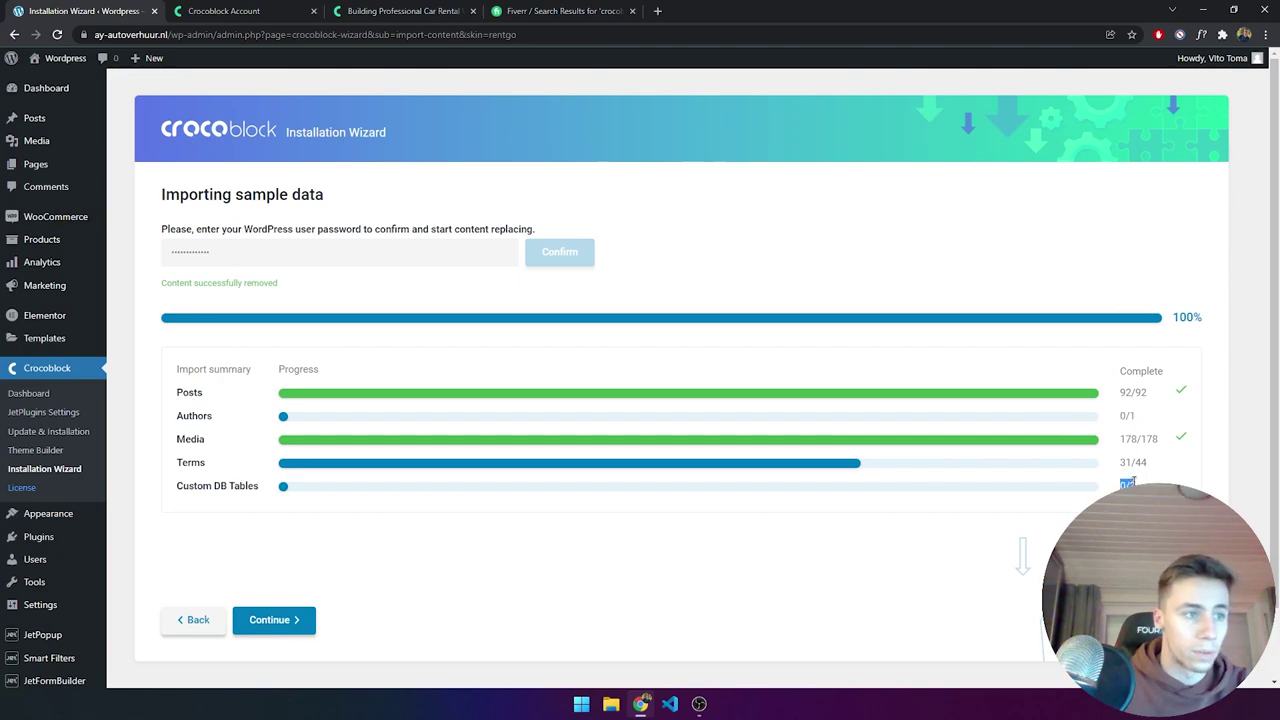
left_click_drag(1119, 463, 1148, 465)
left_click(1148, 465)
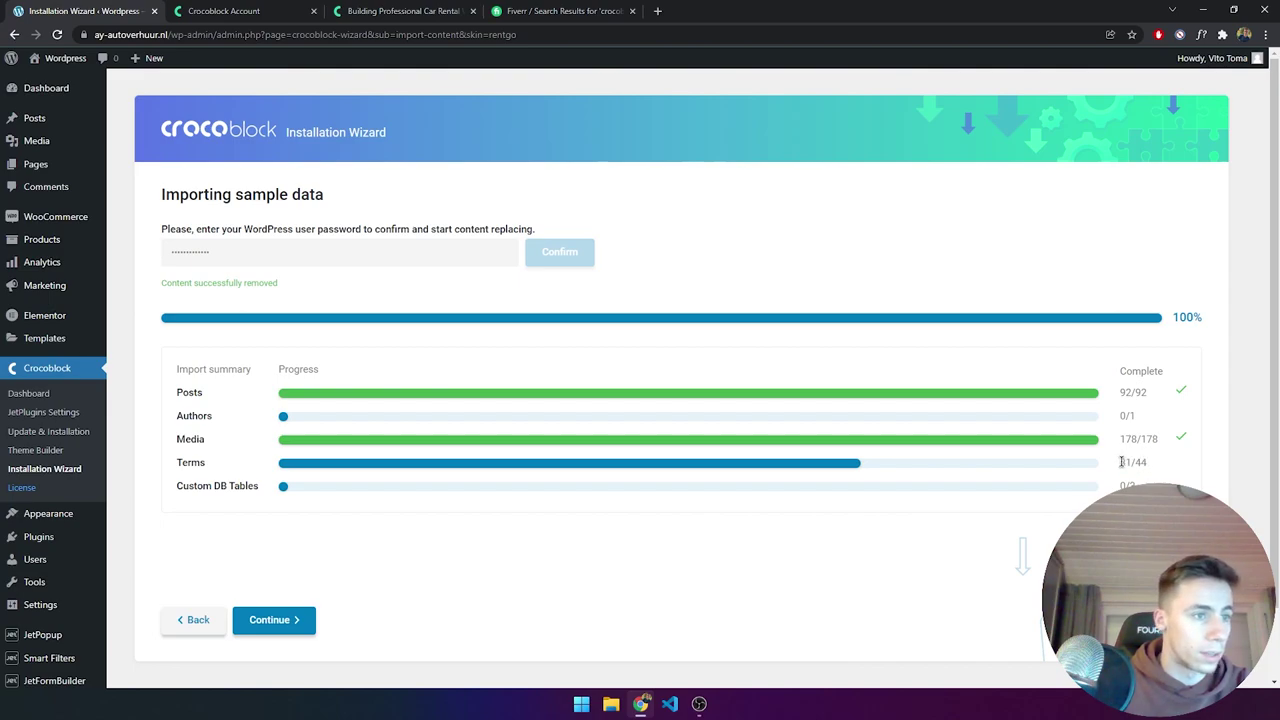
left_click(283, 622)
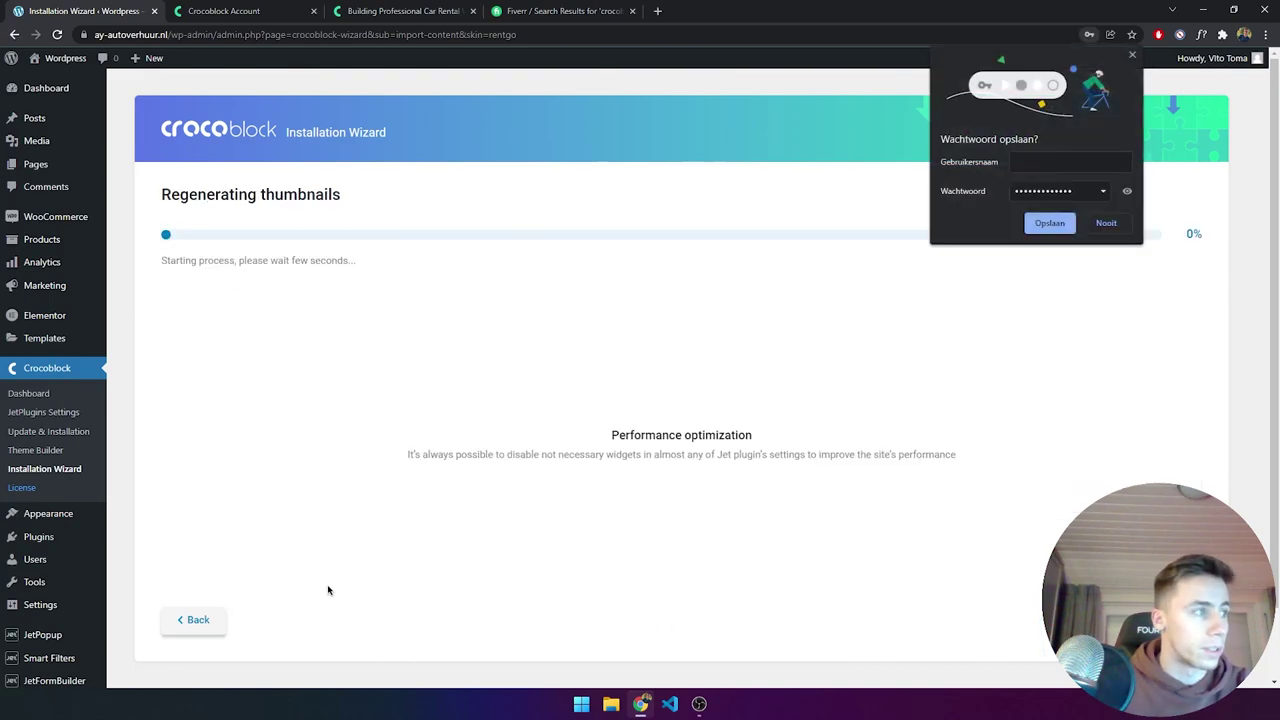
left_click(1133, 55)
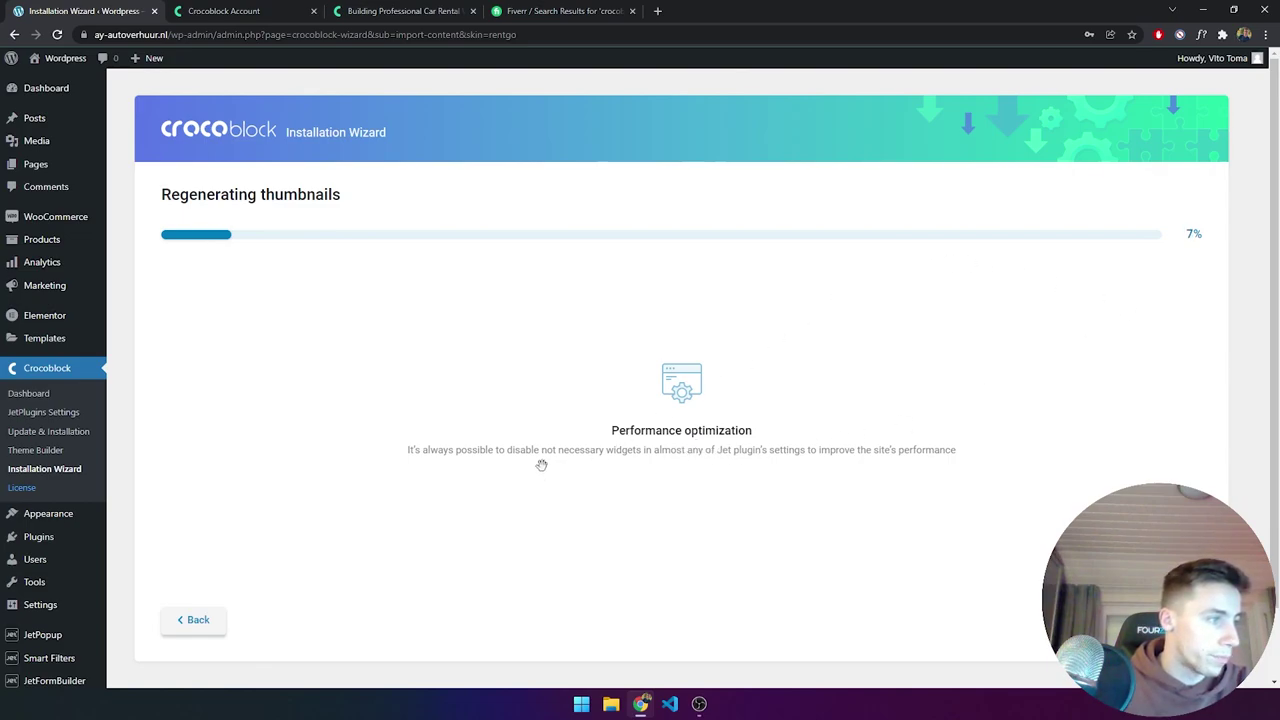
scroll(555, 445, "down", 1)
scroll(560, 437, "up", 1)
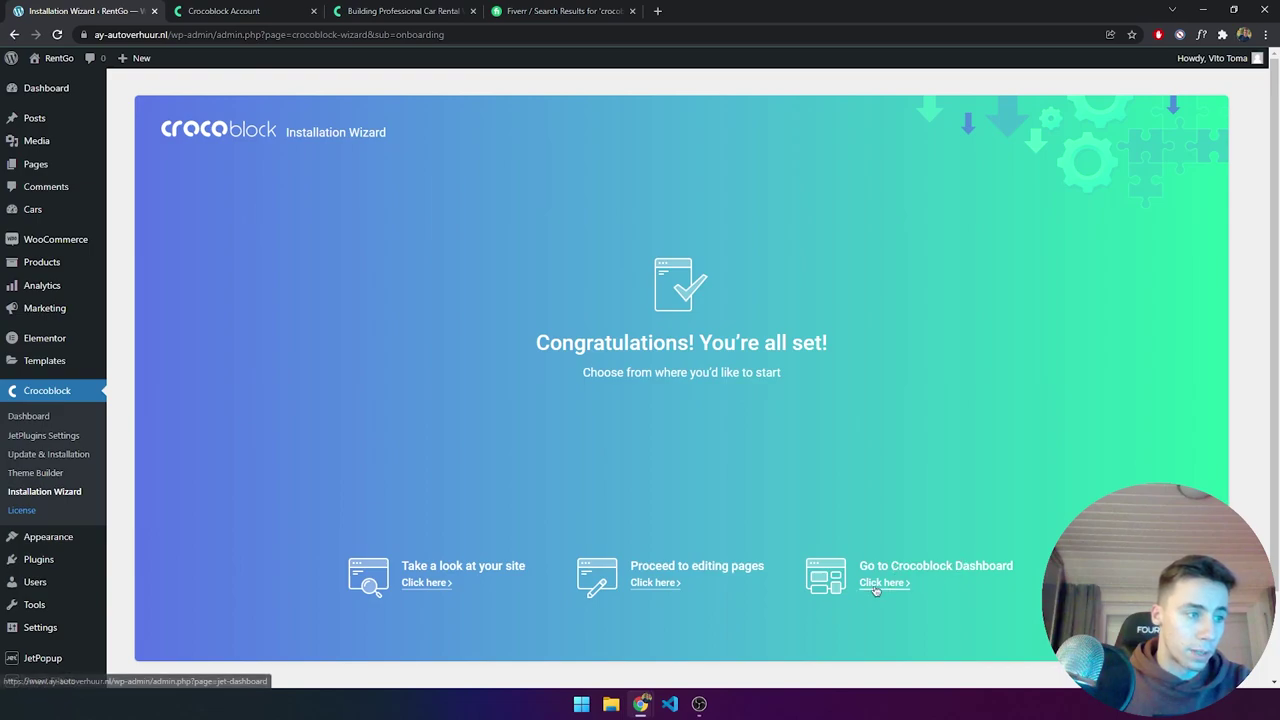
Proceed from the finished wizard to editing pages, and open the WordPress dashboard.
left_click(647, 590)
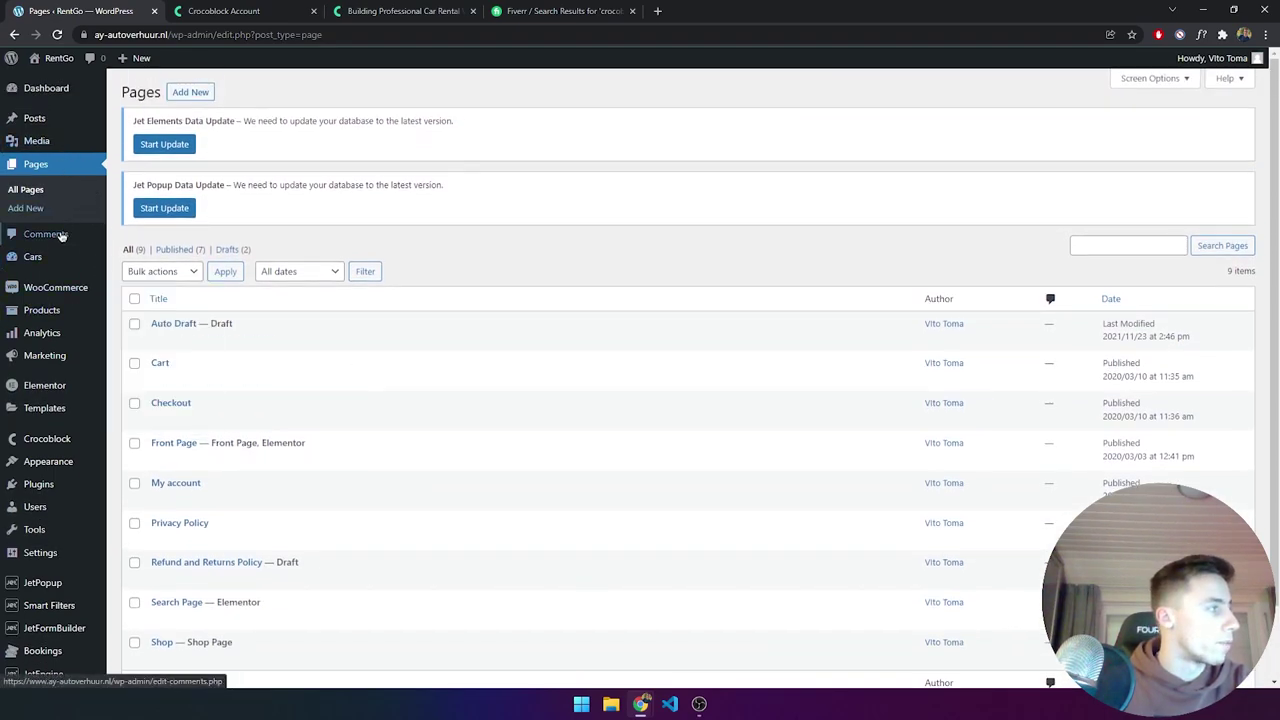
mouse_move(62, 92)
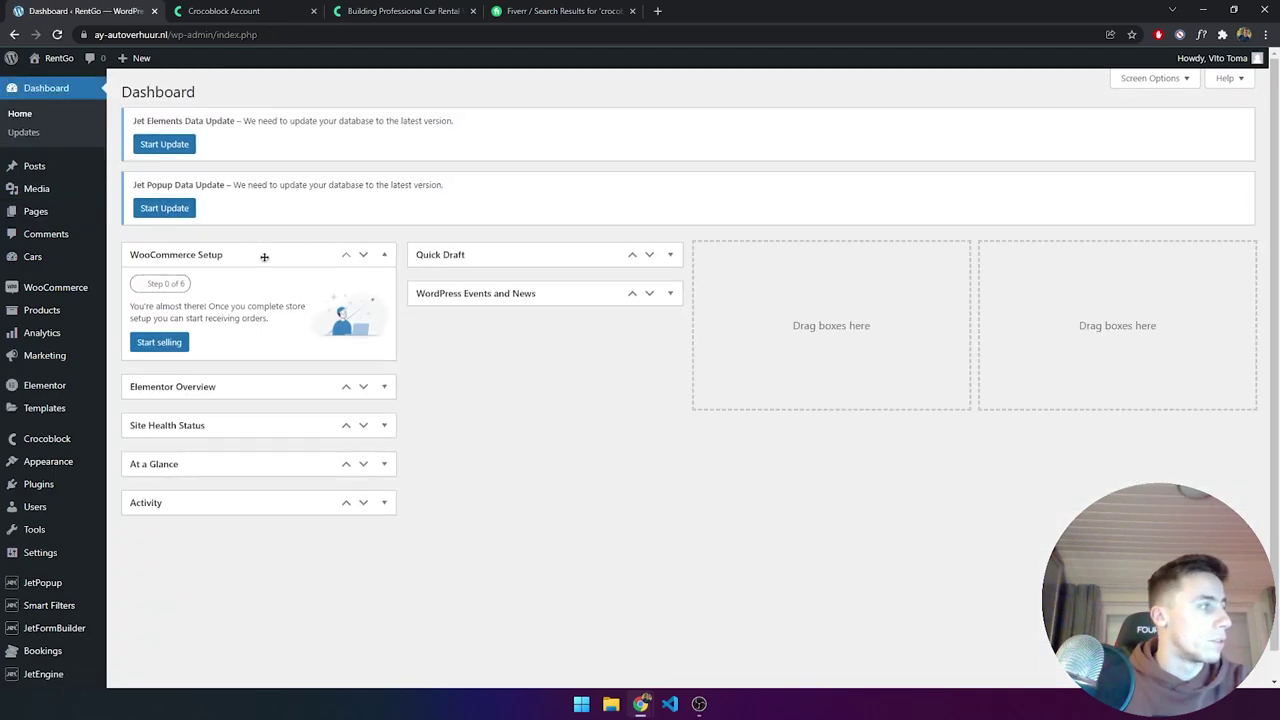
Collapse the WooCommerce Setup box, run the Jet Elements and Jet Popup database updates, and dismiss the completion notice.
left_click(264, 257)
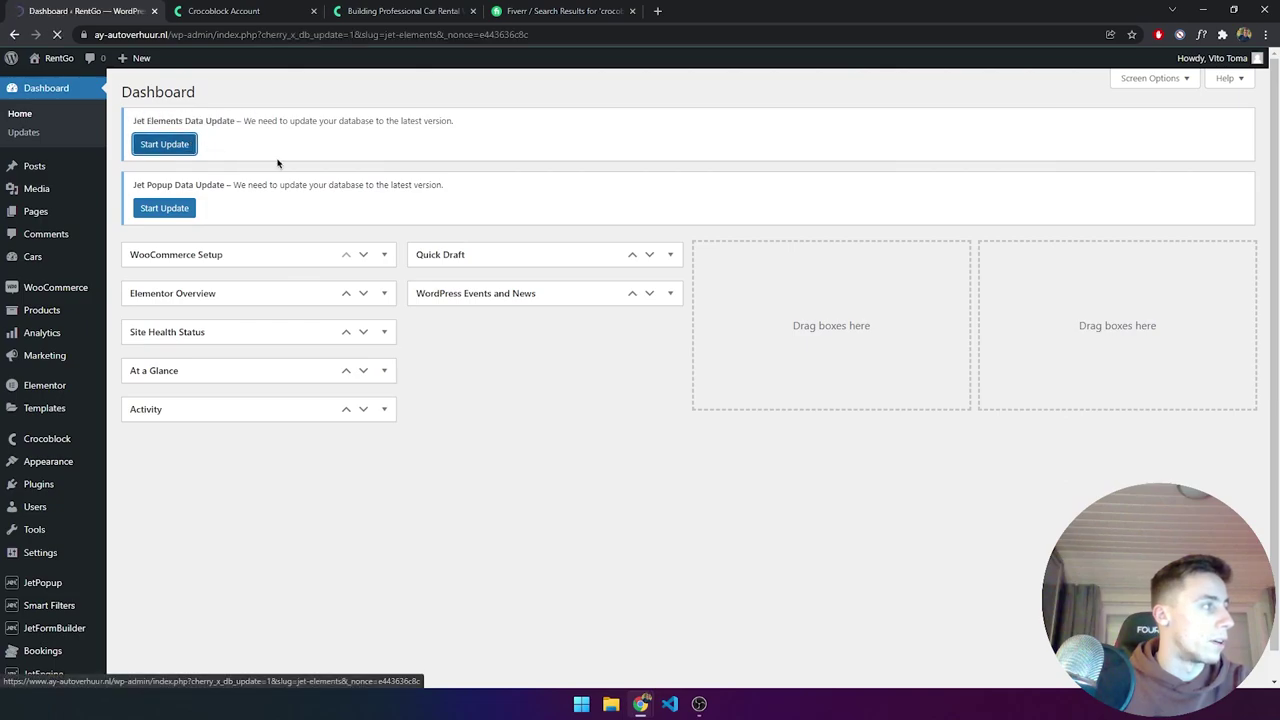
left_click(164, 144)
left_click(190, 181)
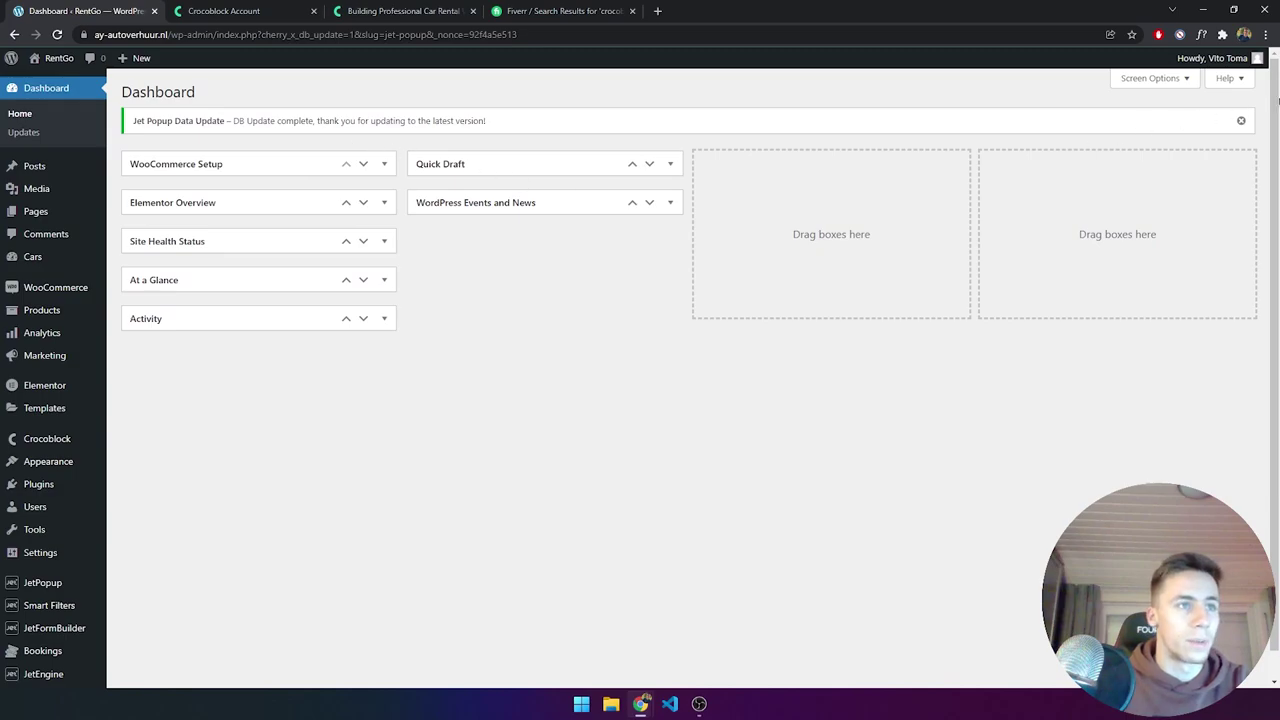
left_click(1241, 120)
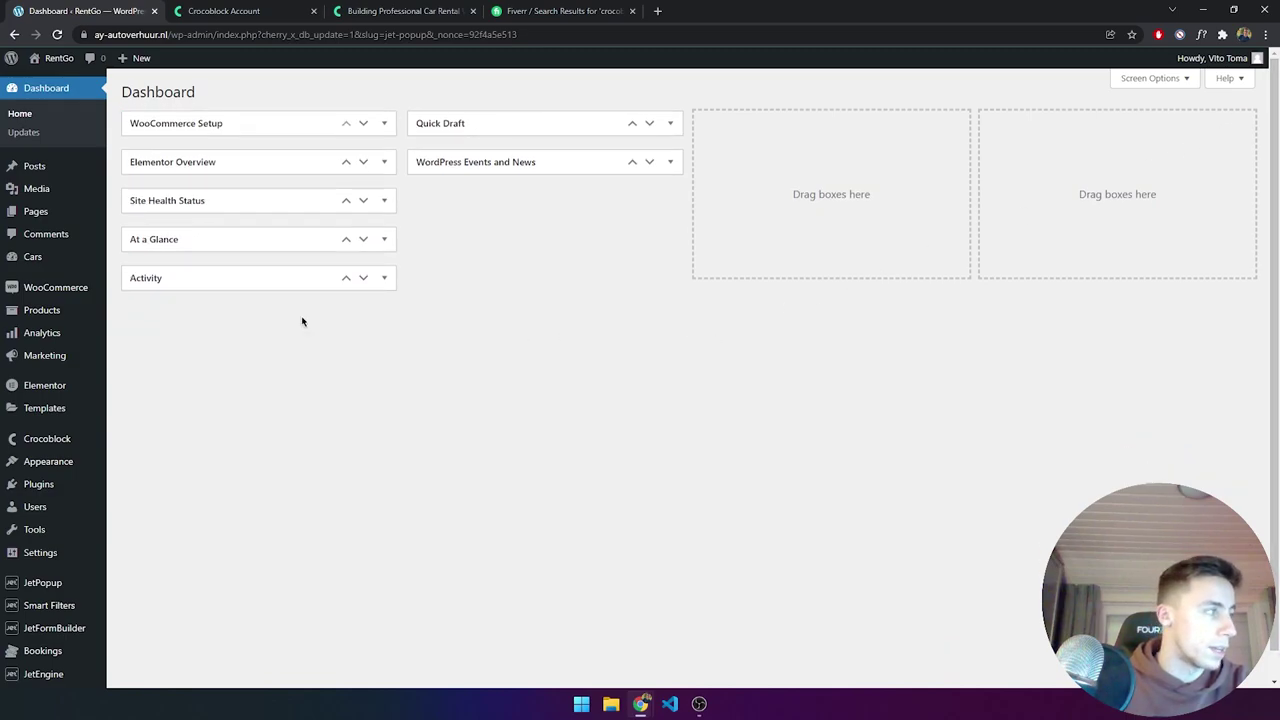
Open the Cars list from the dashboard and look through the imported demo cars.
mouse_move(3, 171)
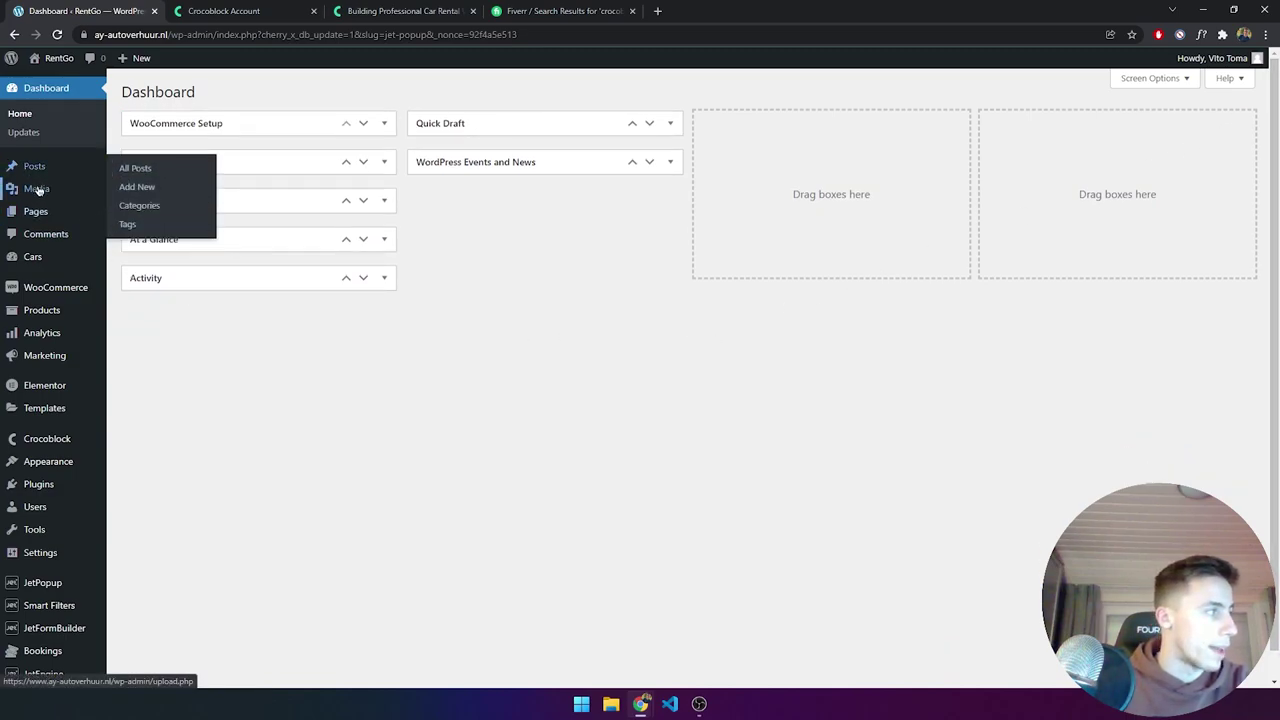
mouse_move(63, 617)
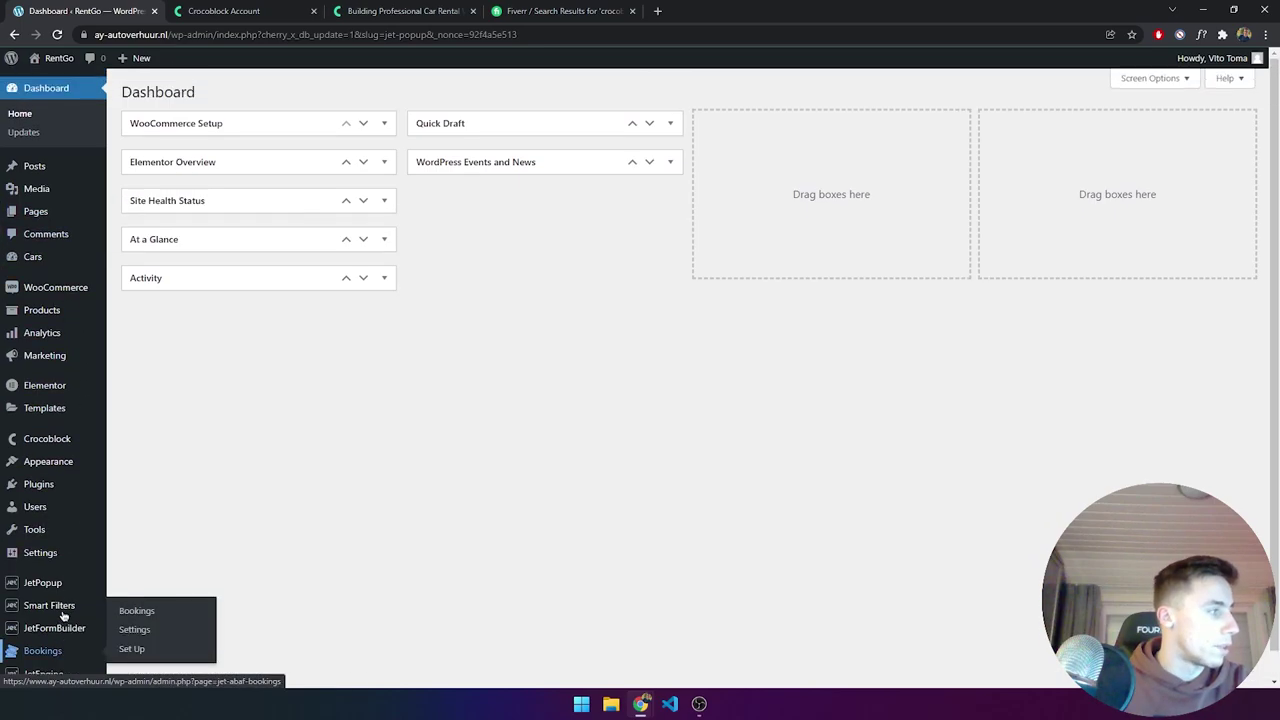
left_click(40, 257)
scroll(310, 208, "down", 4)
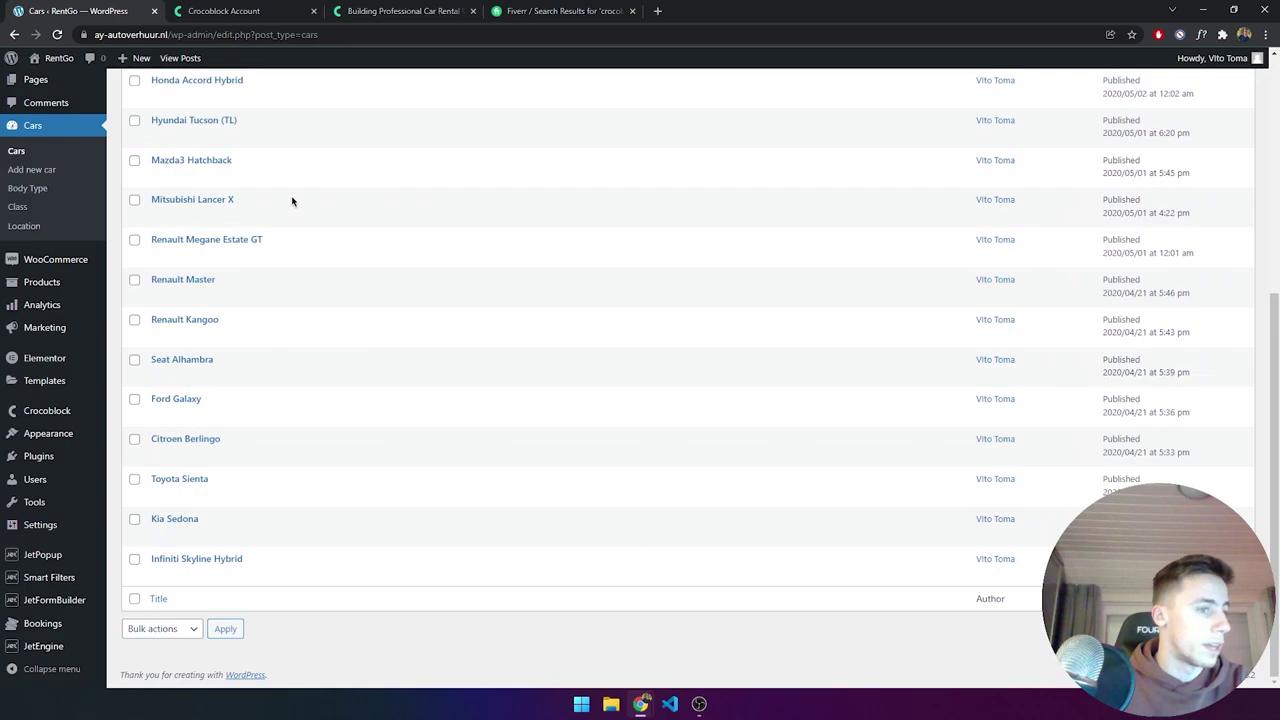
scroll(1010, 600, "up", 5)
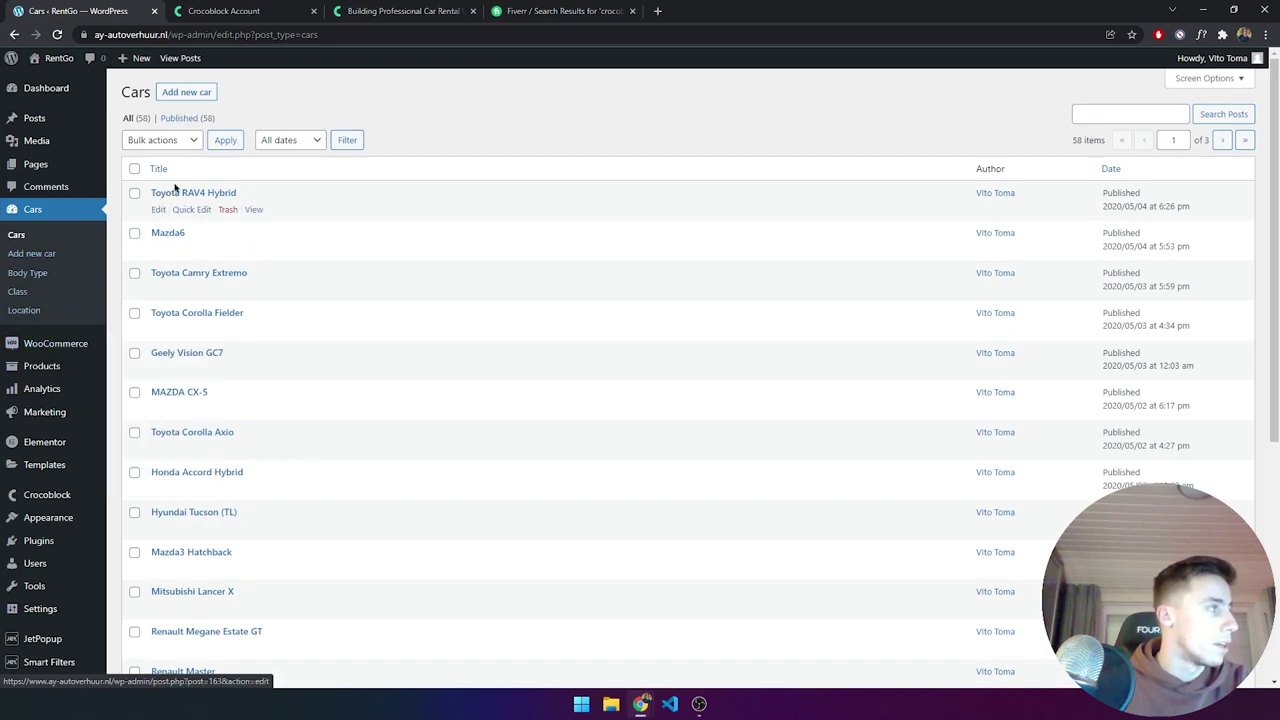
Visit the live site and examine the home page from the search form down to the footer.
left_click(46, 82)
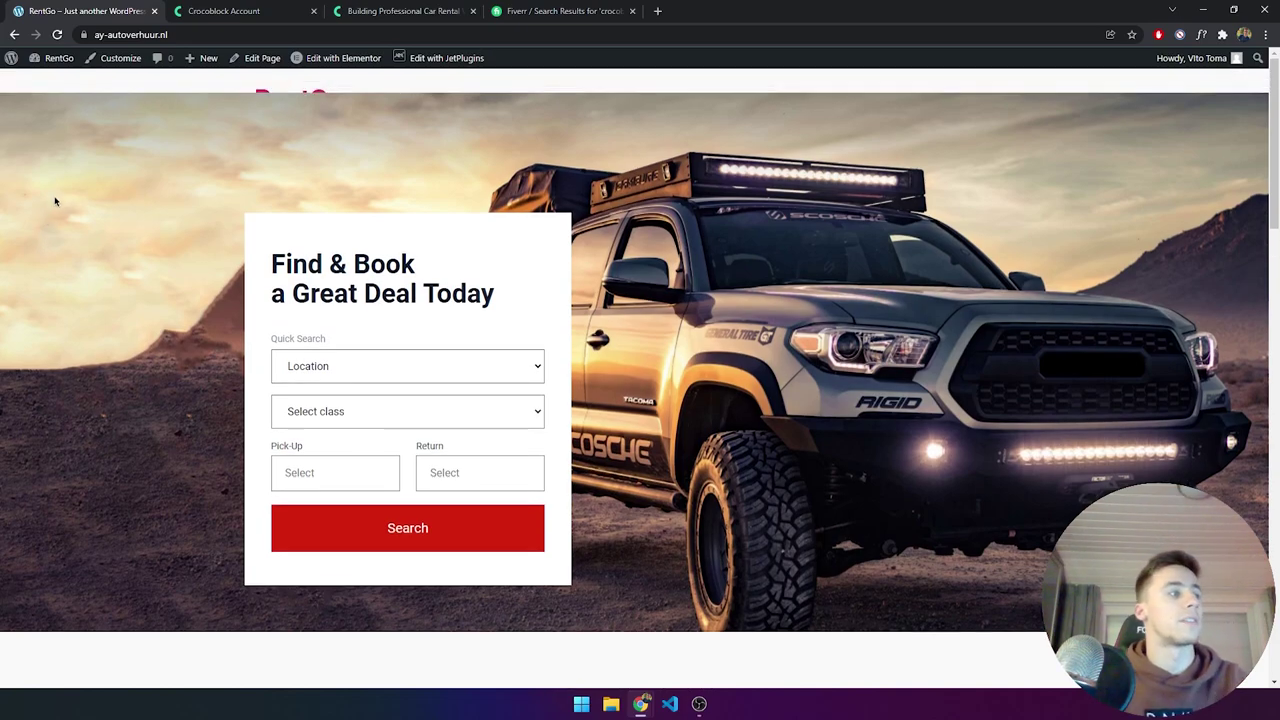
scroll(80, 231, "down", 3)
scroll(81, 232, "down", 8)
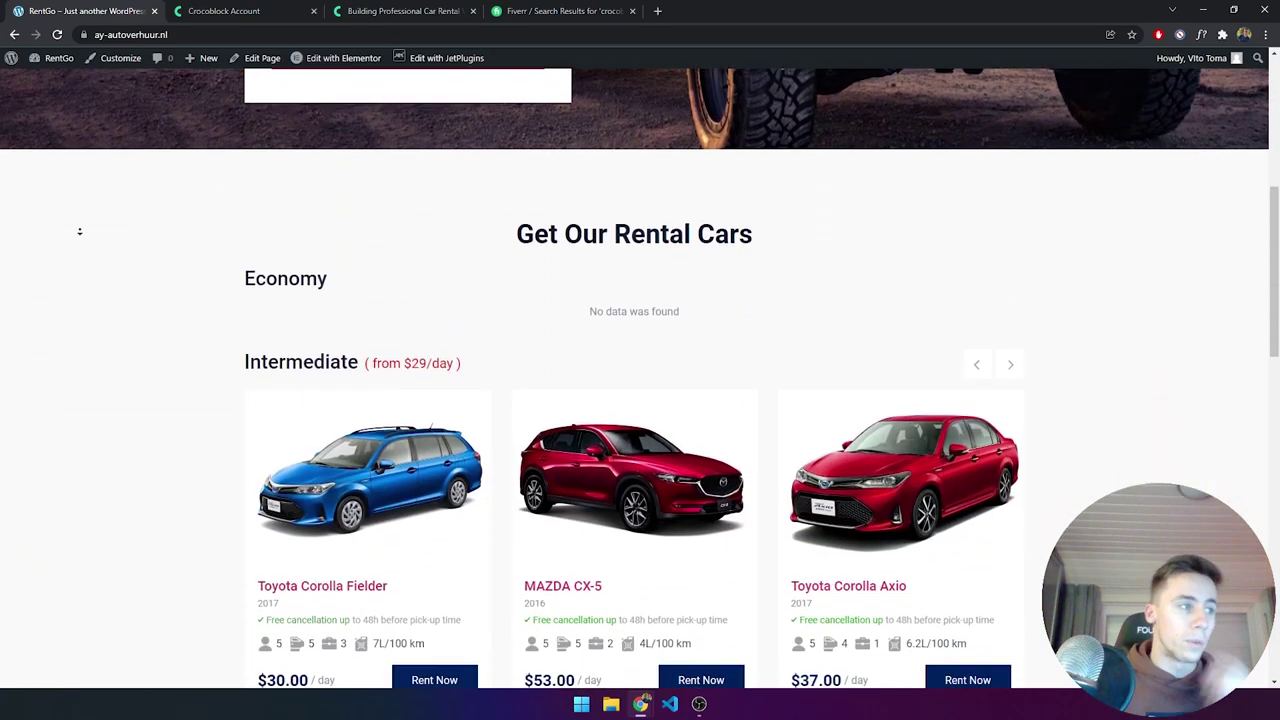
scroll(79, 231, "down", 5)
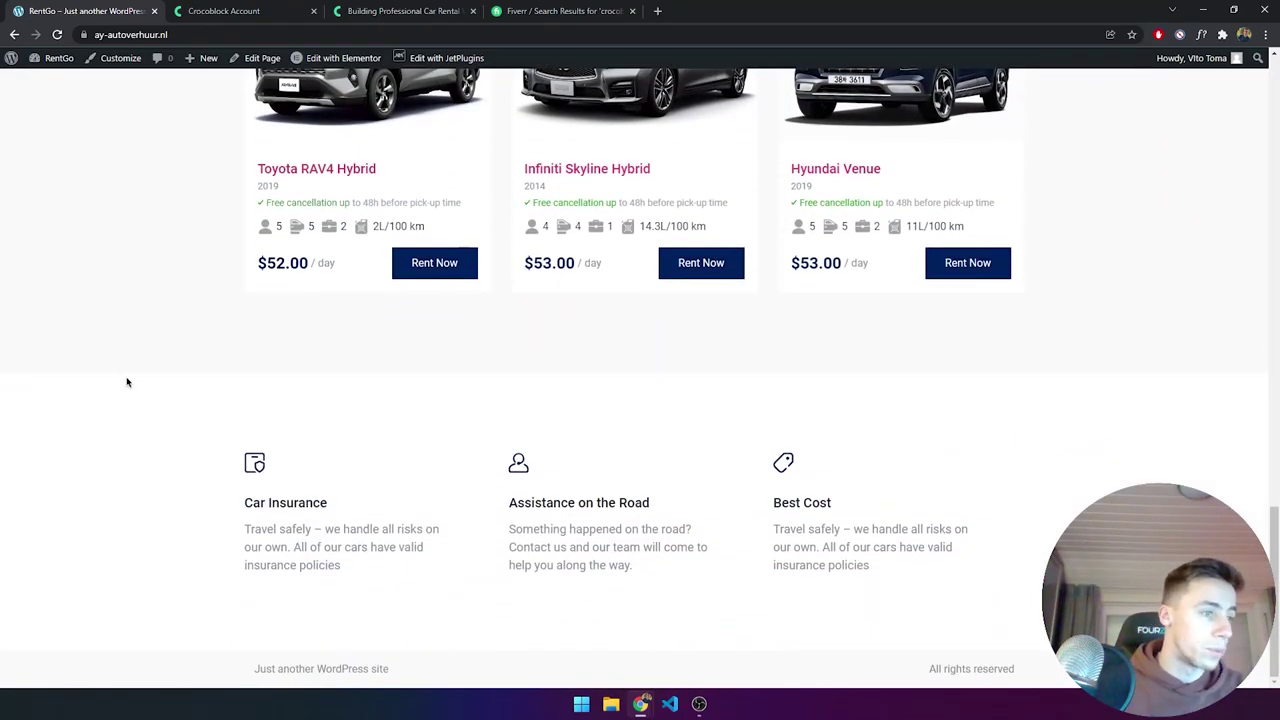
key("Home")
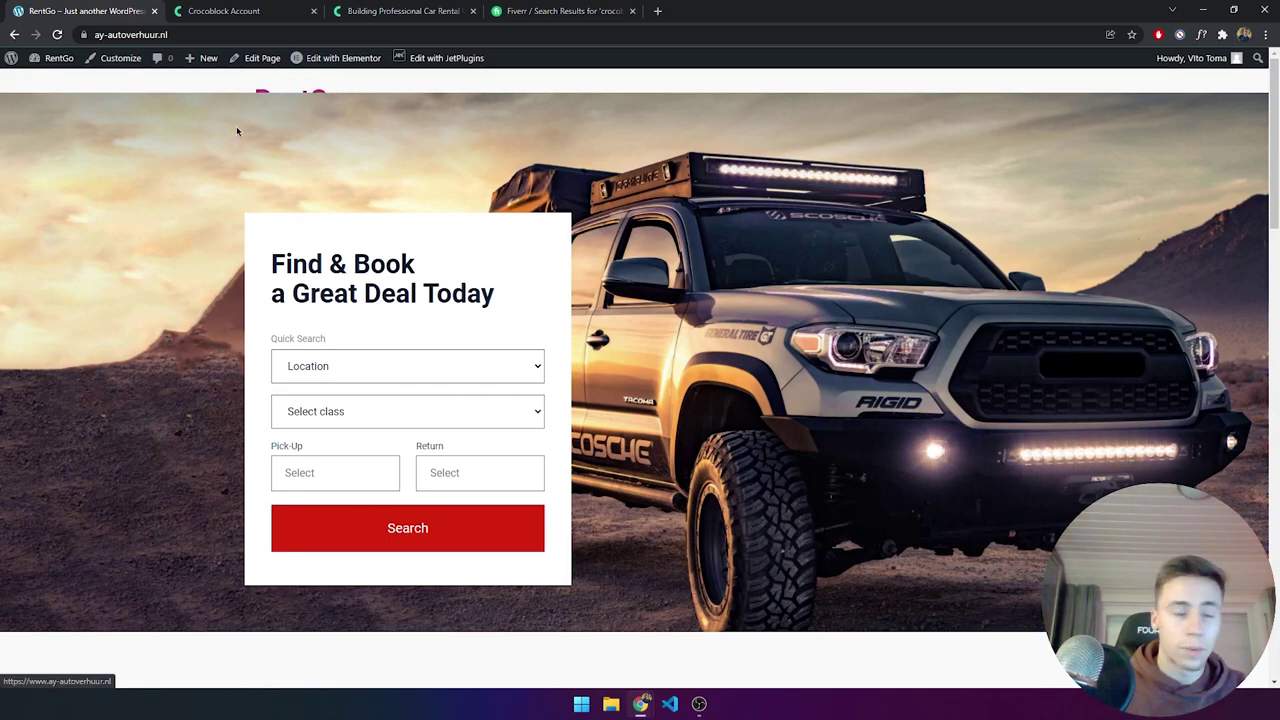
Return to the WordPress dashboard and open the list of all Elementor templates.
mouse_move(52, 59)
left_click(50, 82)
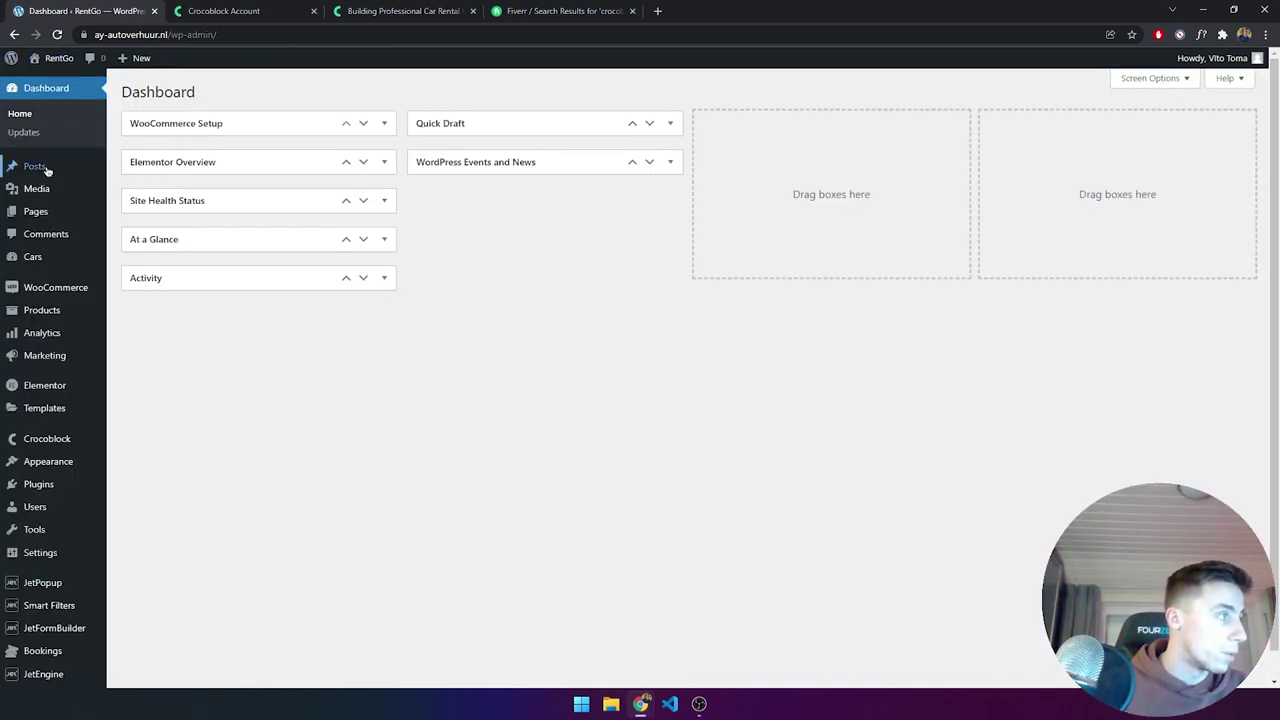
left_click(74, 409)
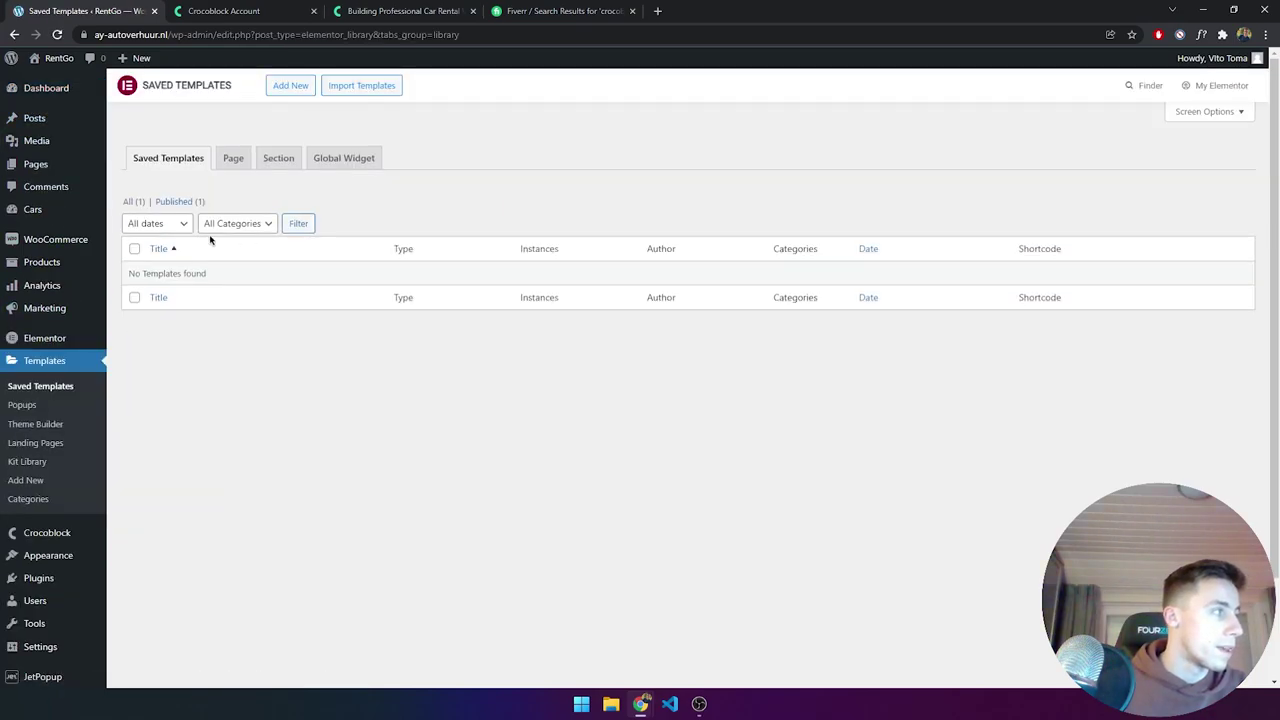
left_click(131, 204)
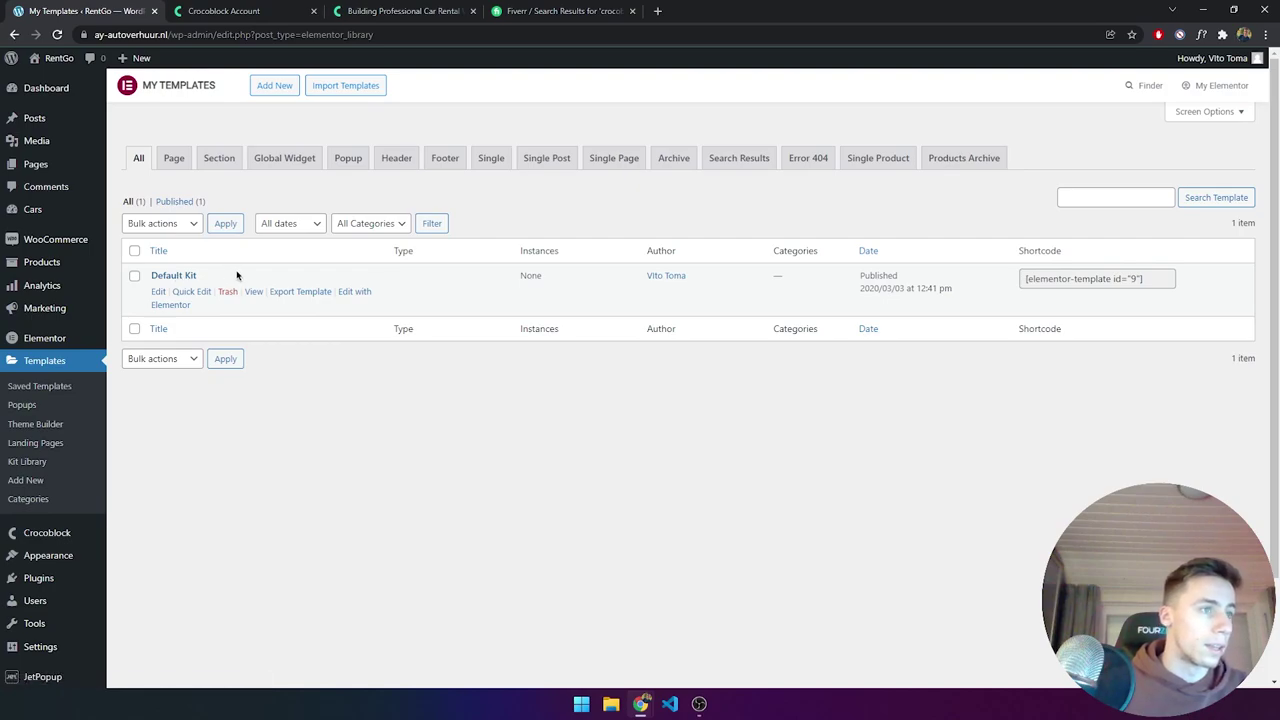
Create a new Elementor template of type Header named "Header".
left_click(272, 87)
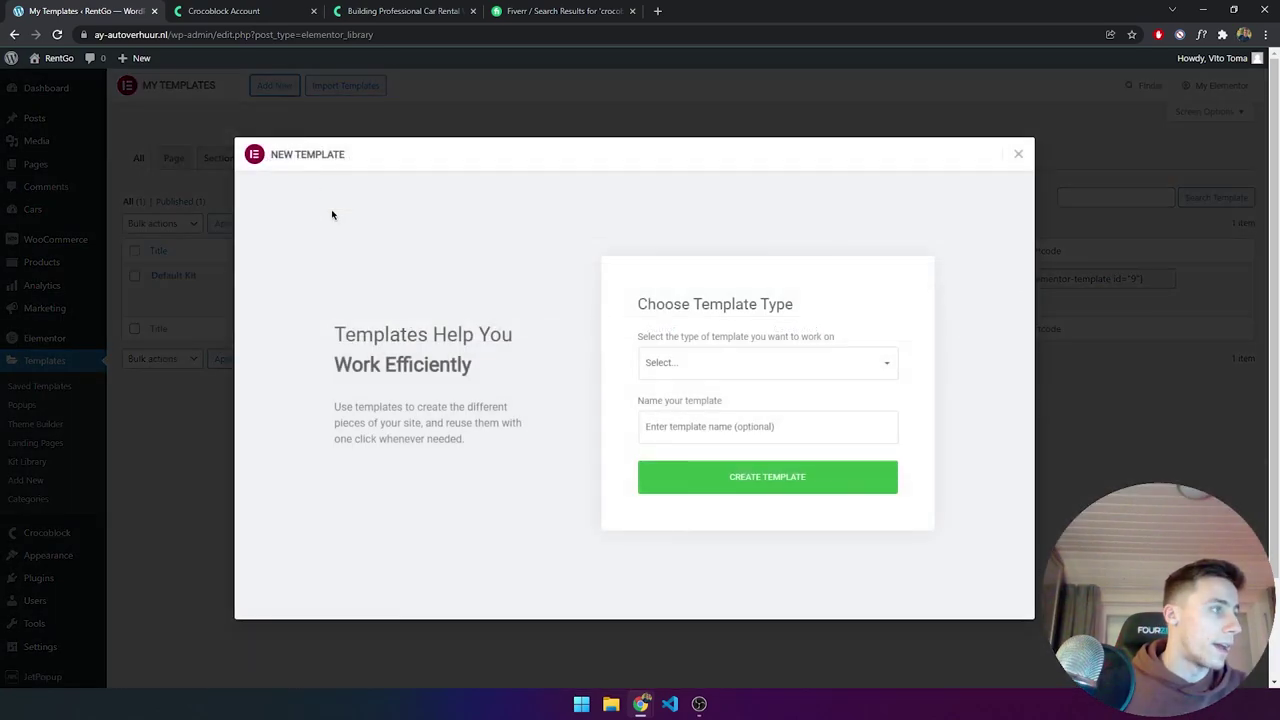
left_click(714, 372)
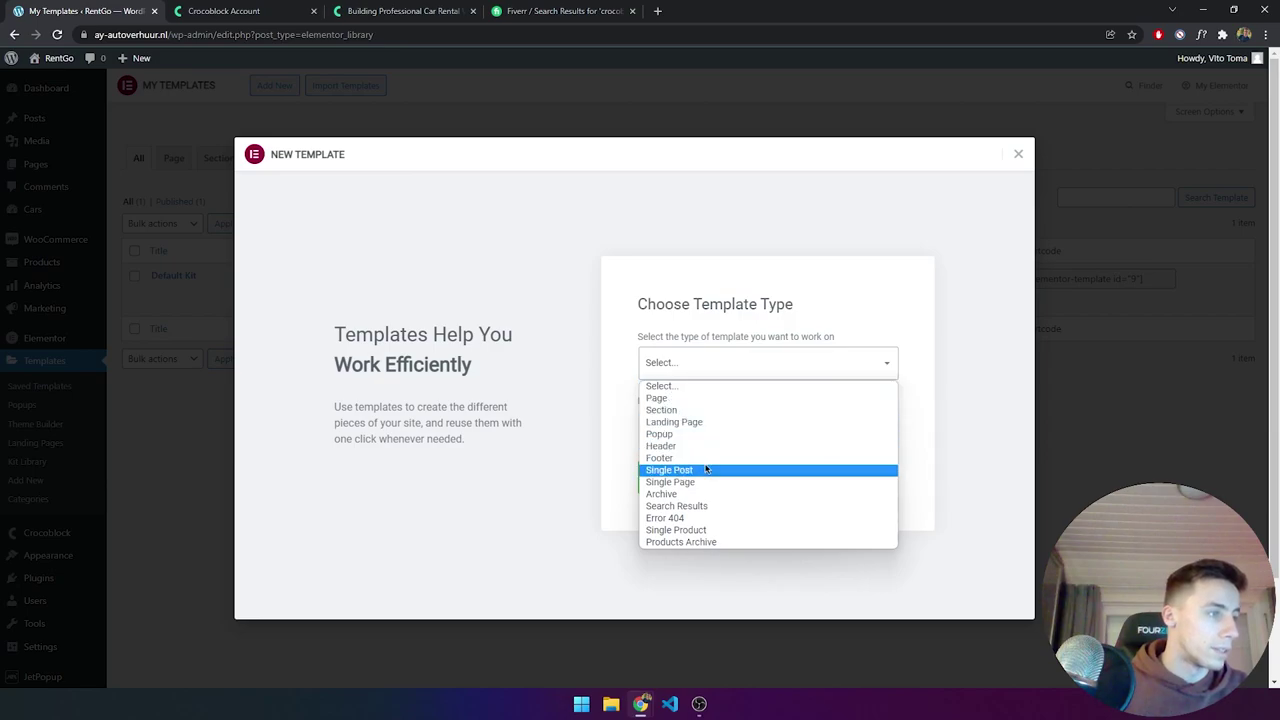
left_click(708, 449)
left_click(703, 426)
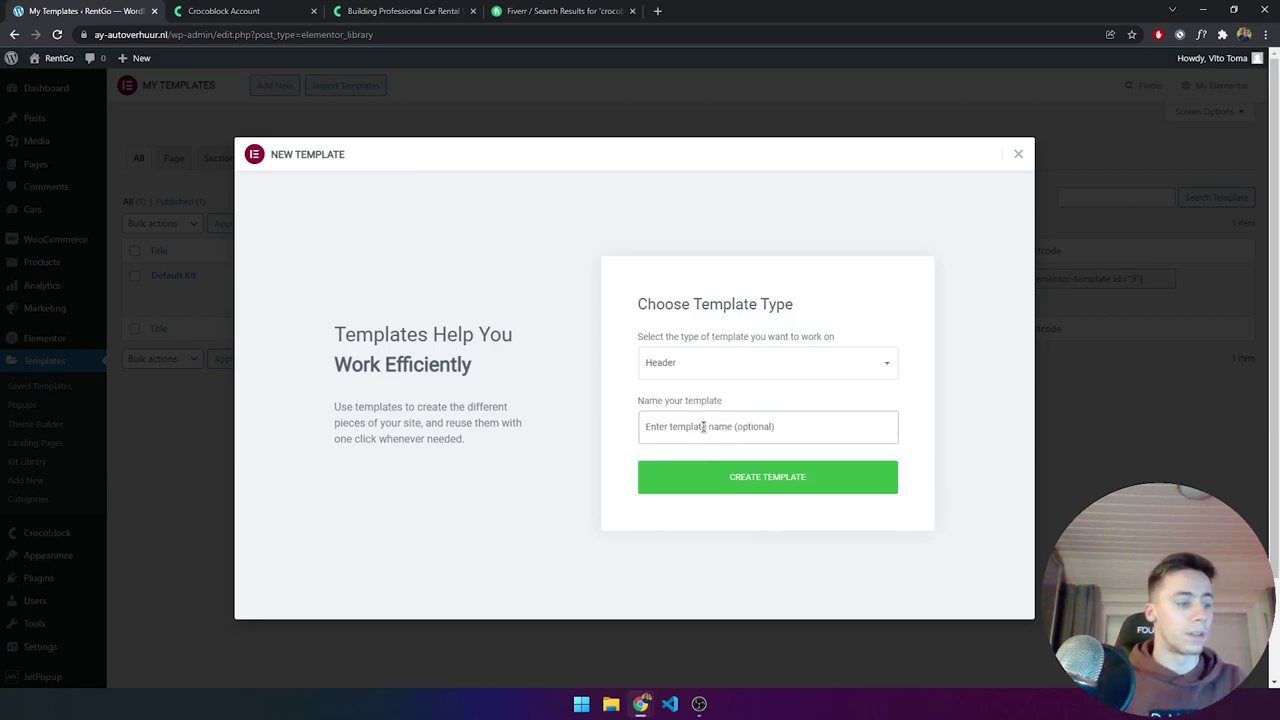
type("He")
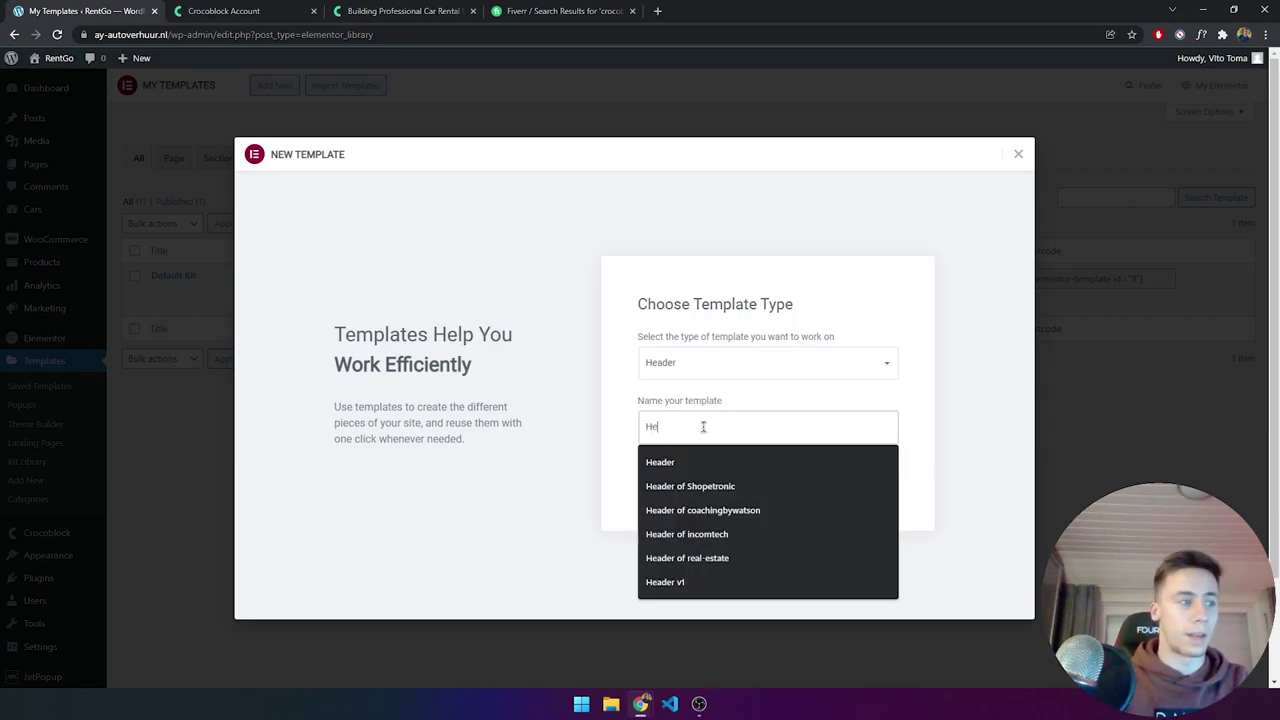
type("ader")
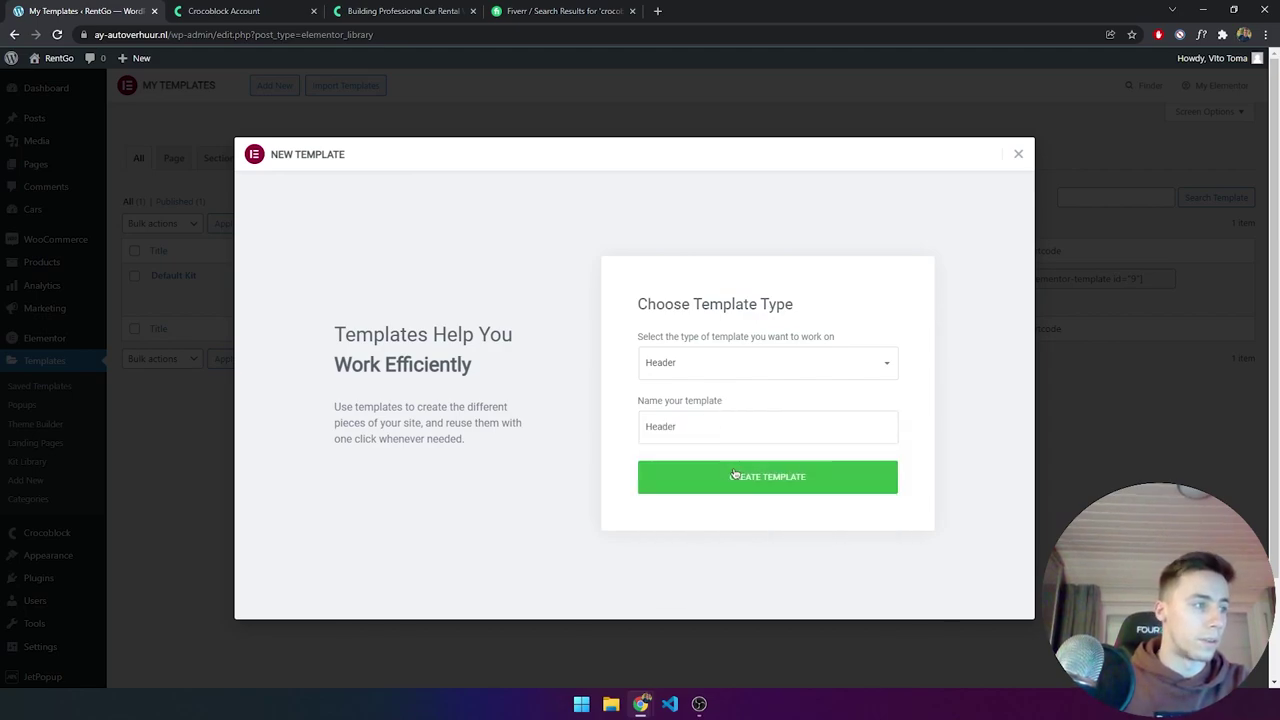
left_click(733, 478)
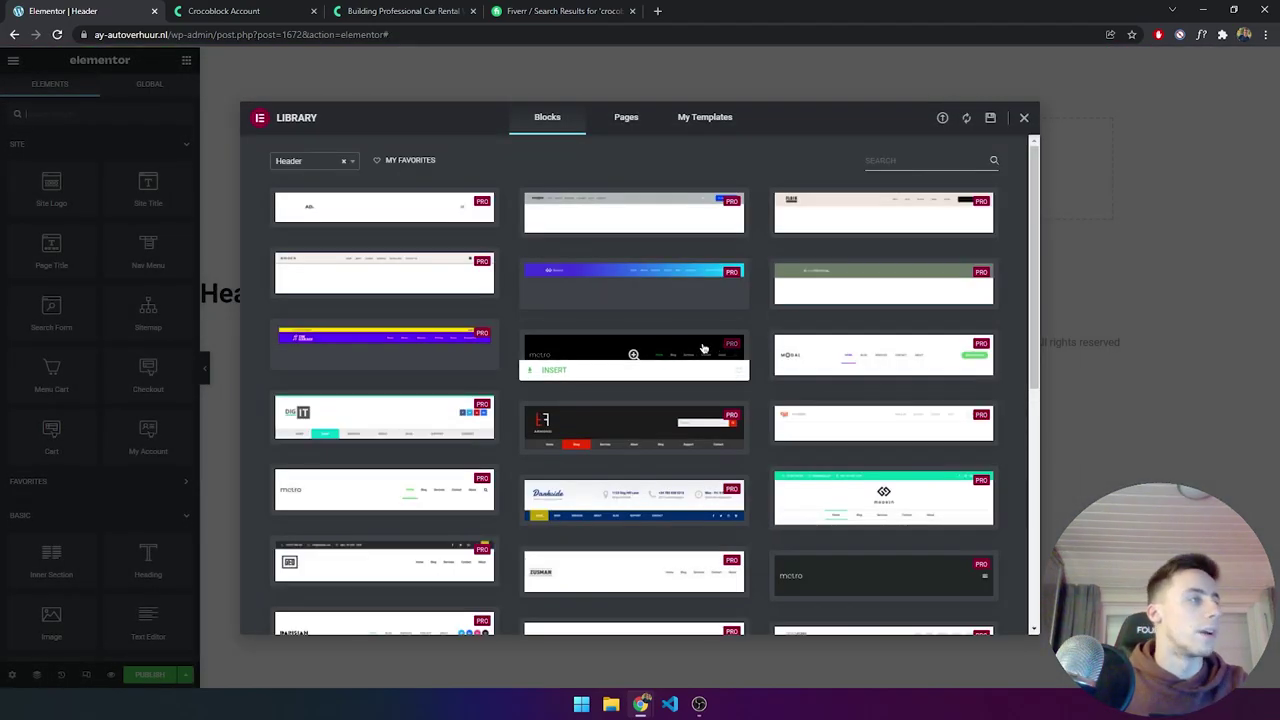
Close the Elementor block library and insert the "Header for Front Page" template from the Crocoblock template library's saved items.
left_click(1024, 118)
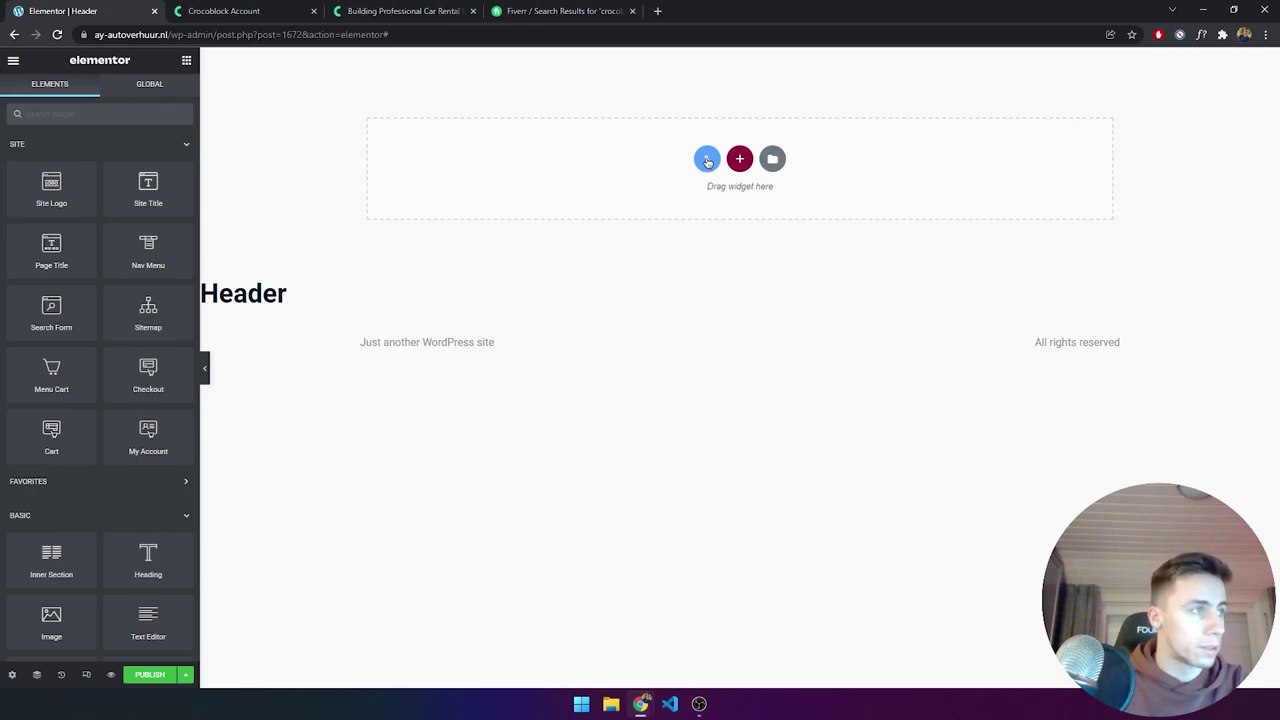
left_click(707, 161)
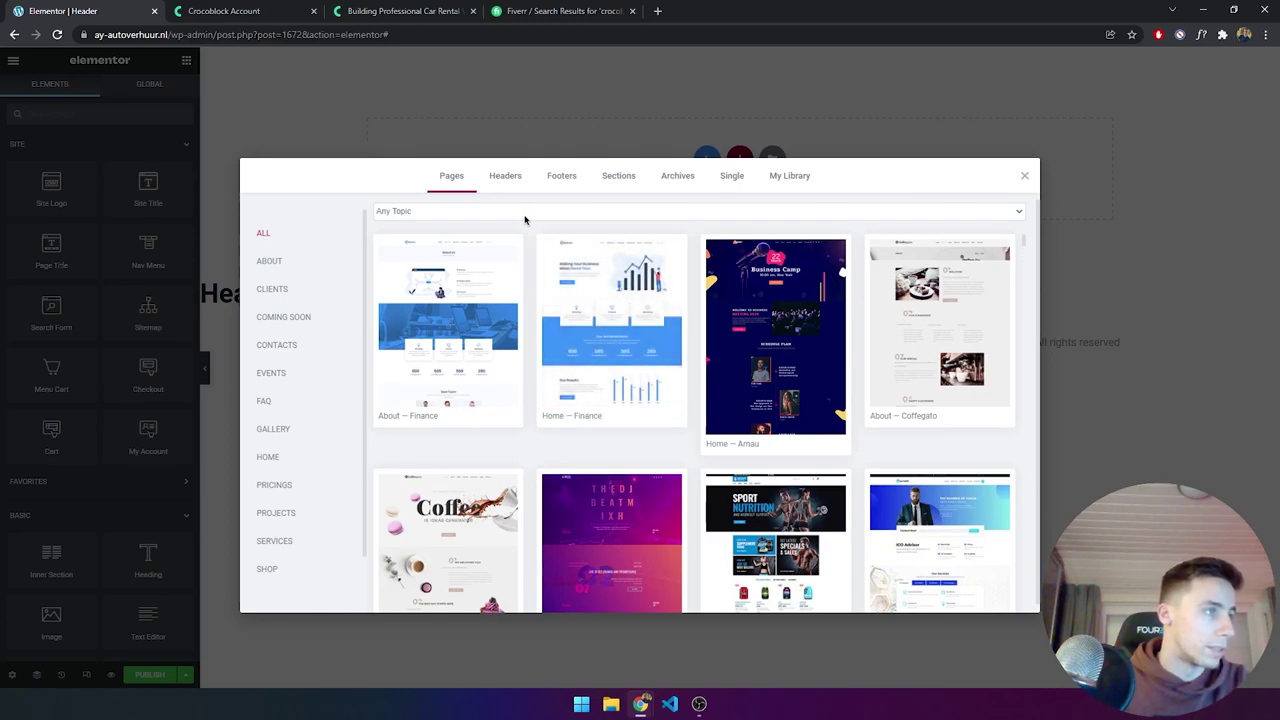
left_click(520, 184)
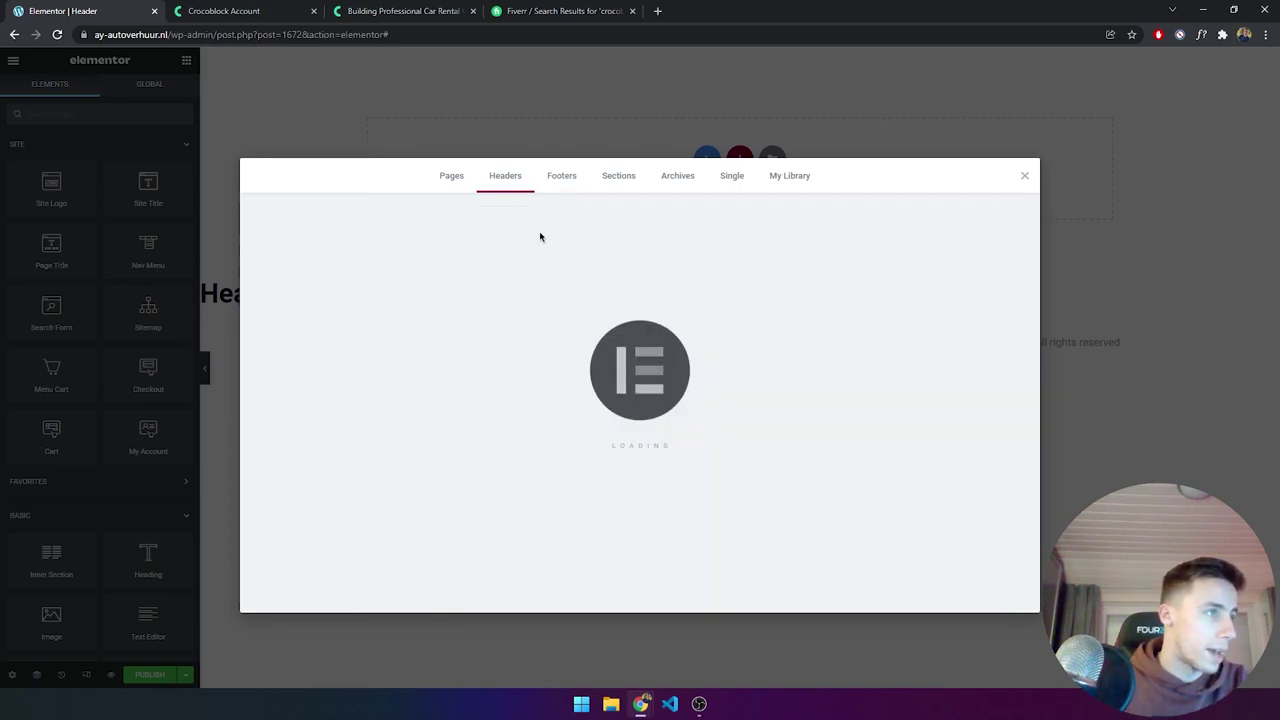
left_click(792, 176)
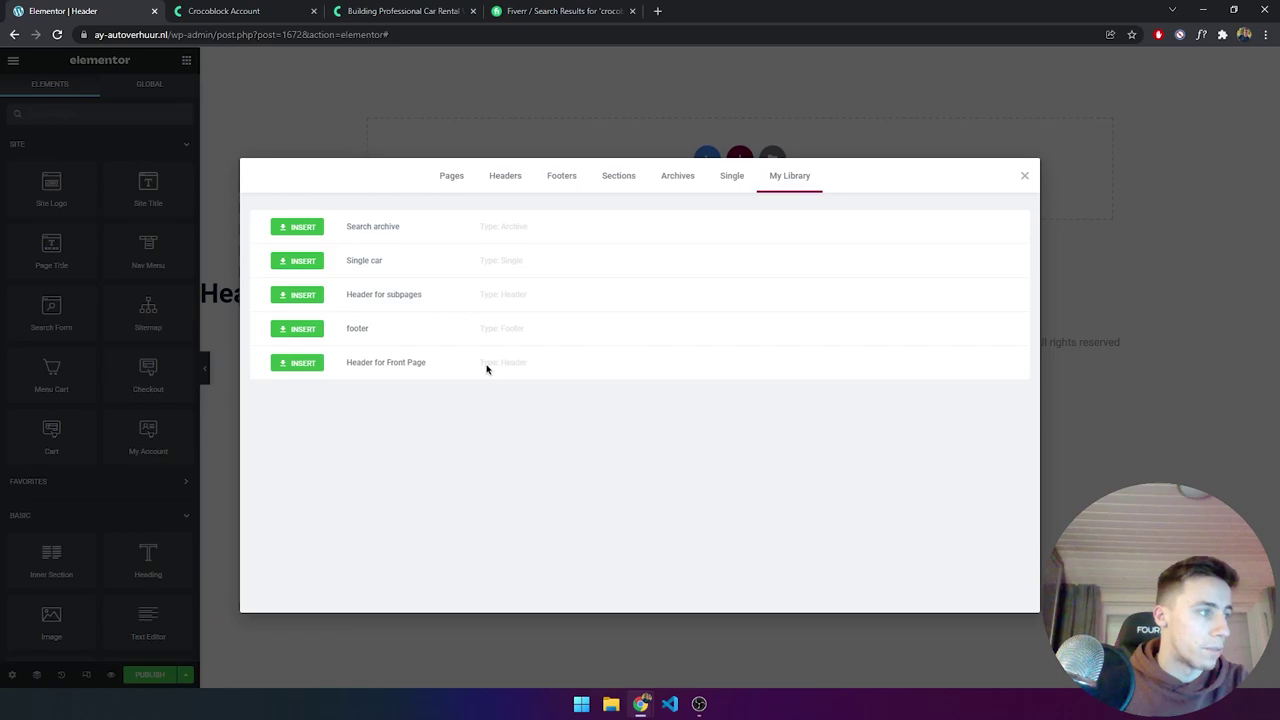
left_click(302, 368)
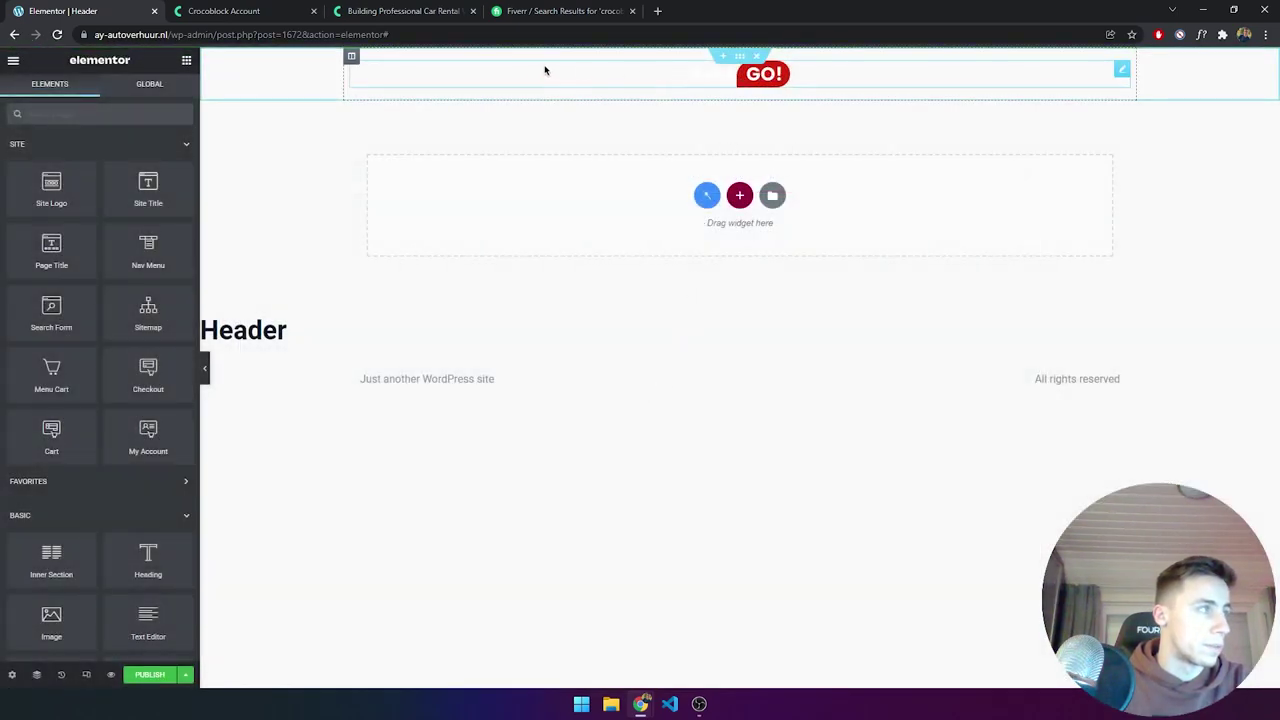
Publish the header template with an added default display condition, and exit the editor to the dashboard.
left_click(135, 679)
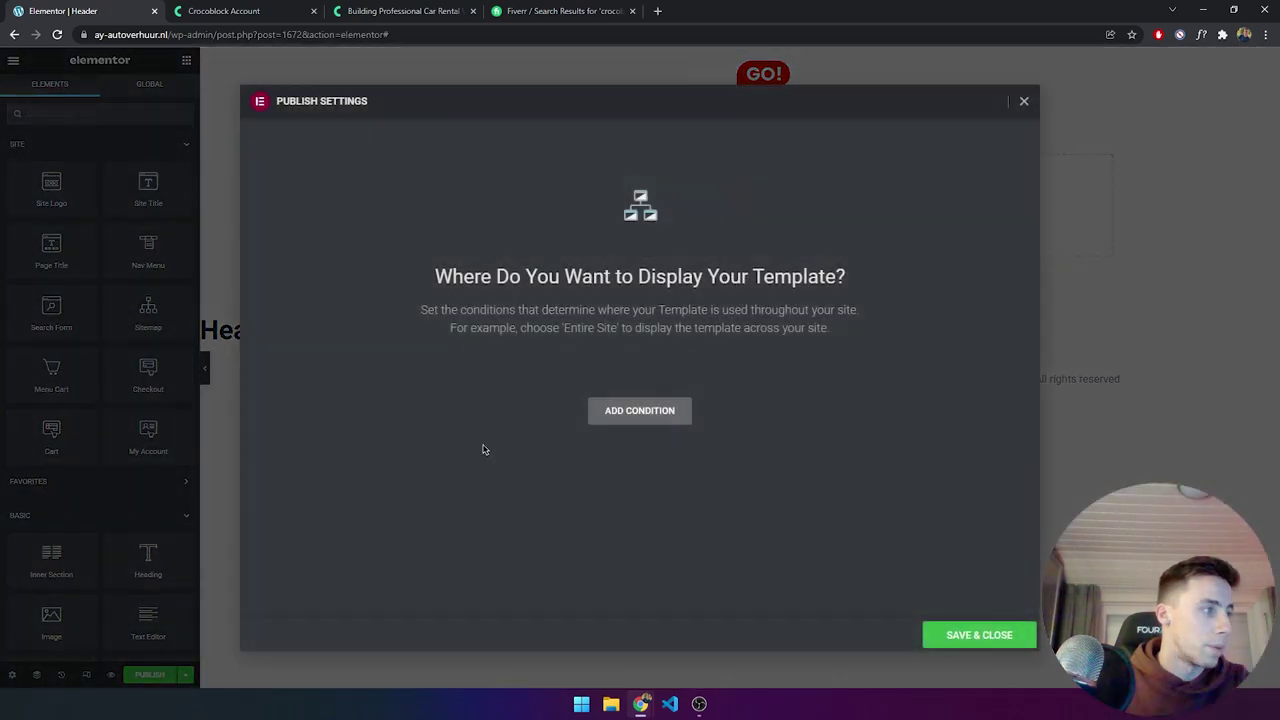
left_click(610, 412)
left_click(995, 641)
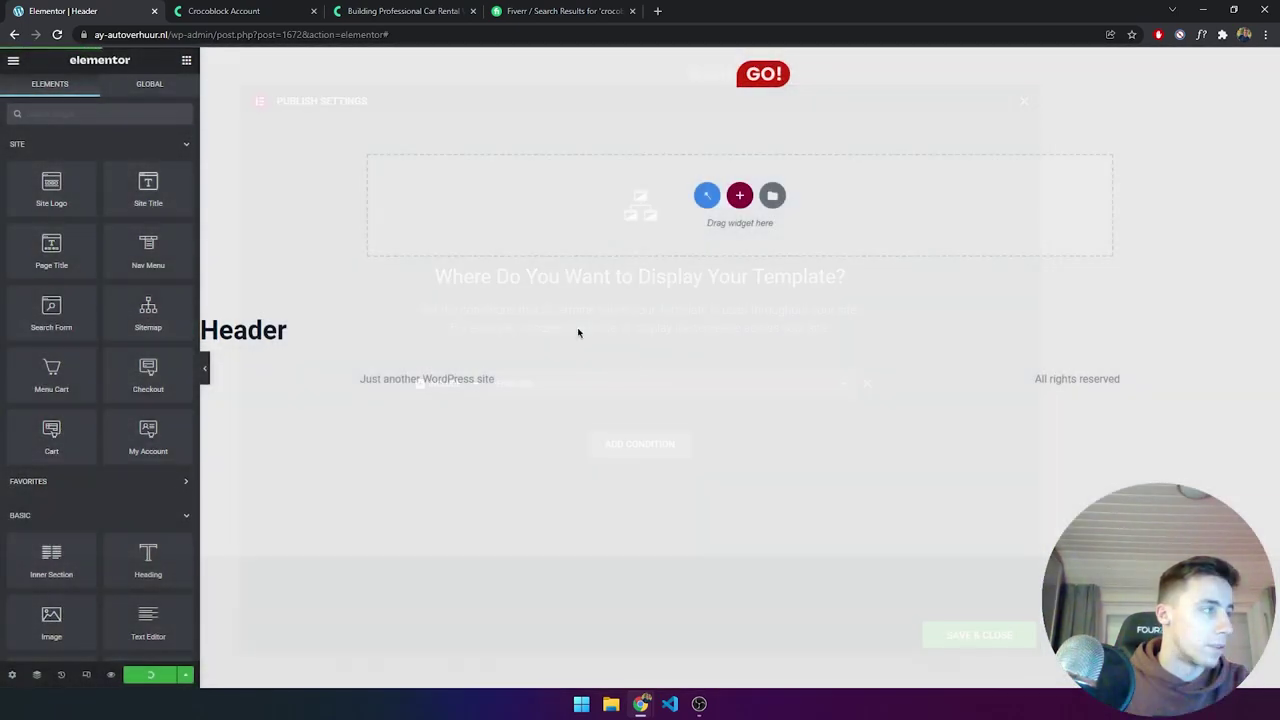
left_click(13, 60)
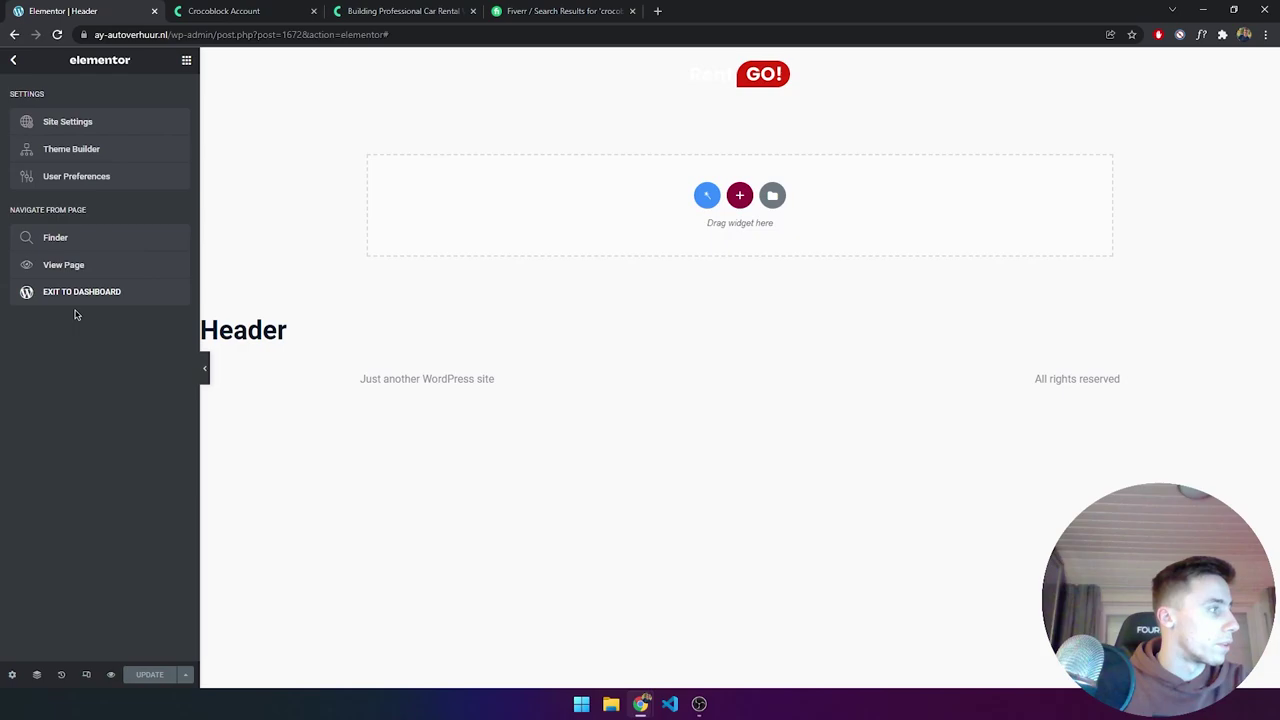
left_click(100, 292)
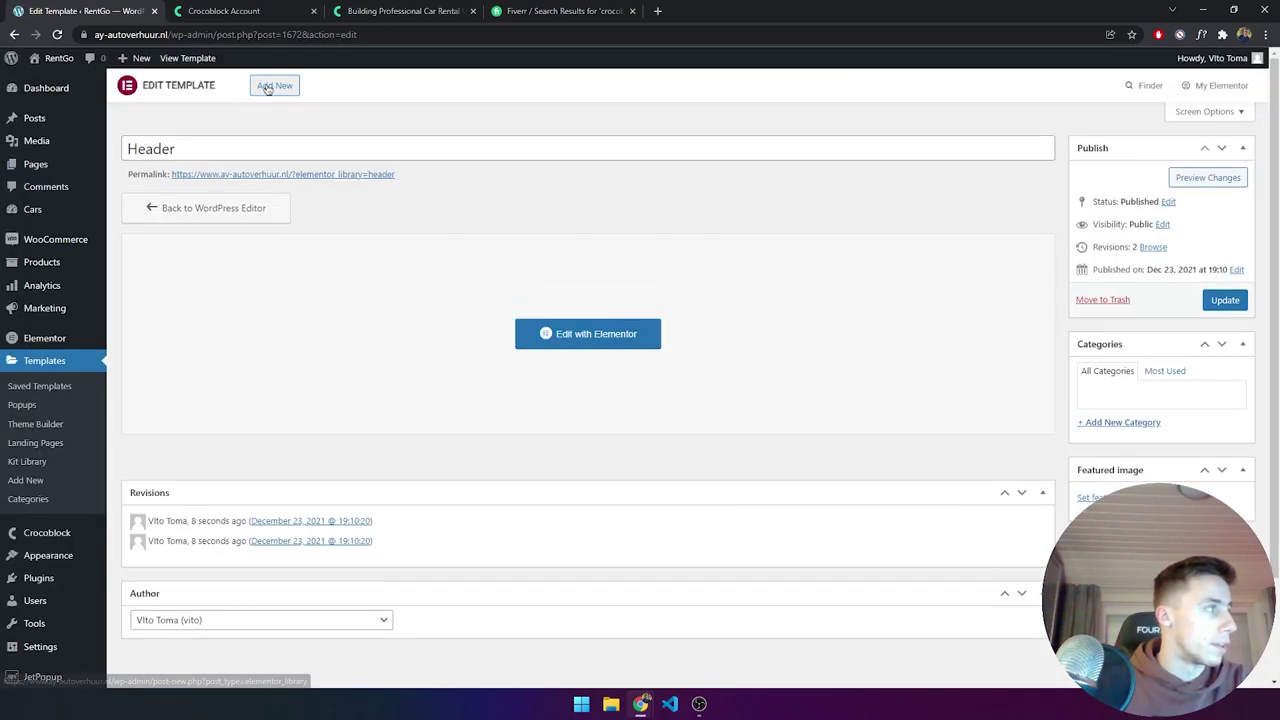
Create a new Elementor template of type Footer named "Footer" from the saved templates page.
left_click(274, 85)
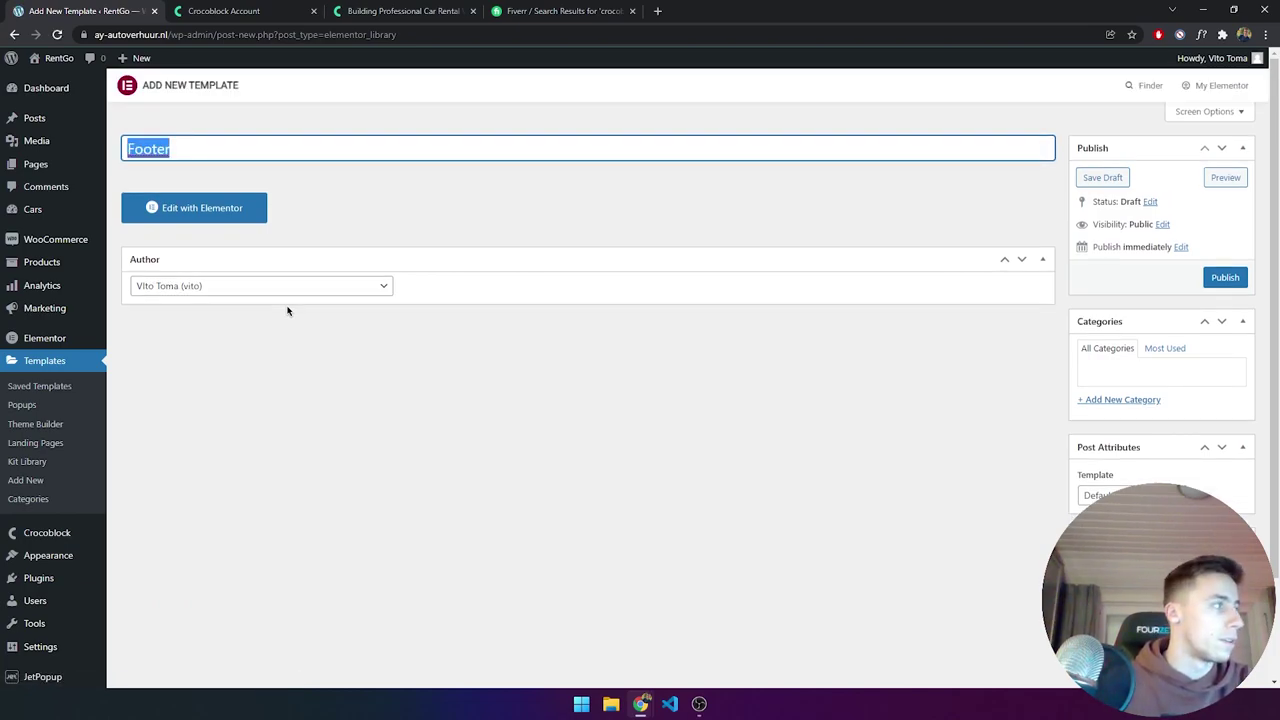
left_click(40, 386)
left_click(291, 86)
left_click(724, 376)
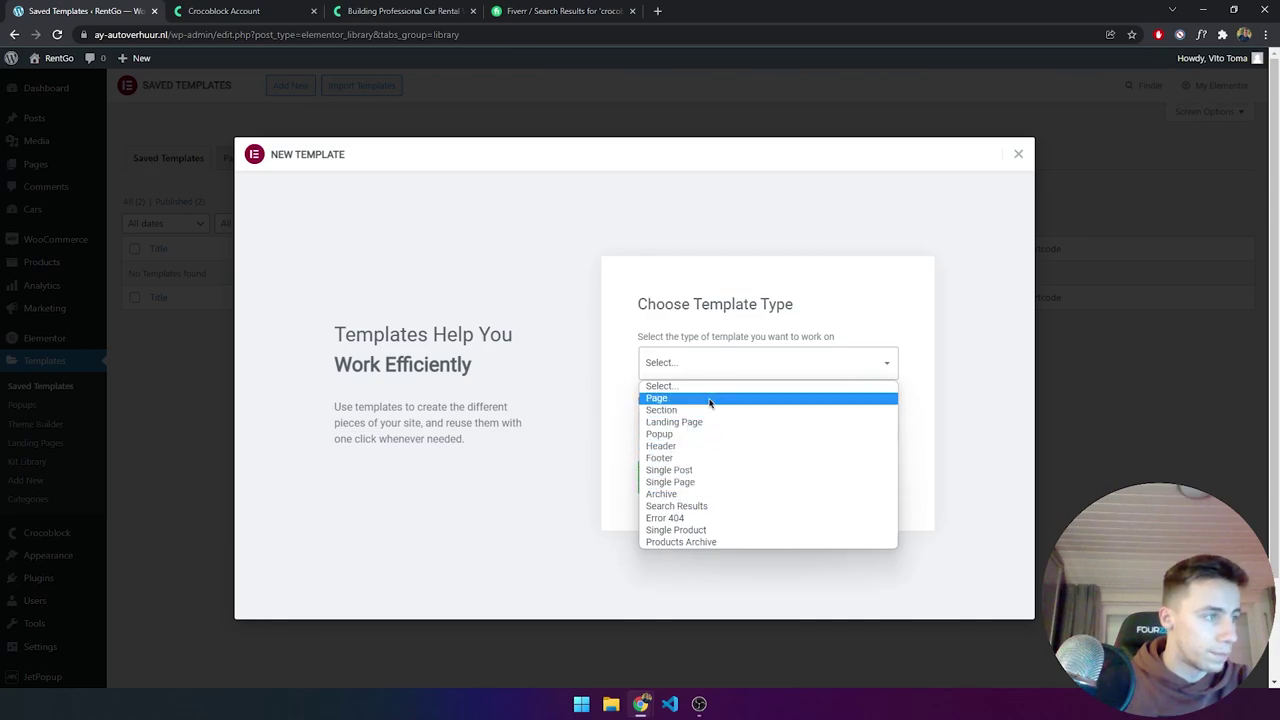
left_click(702, 457)
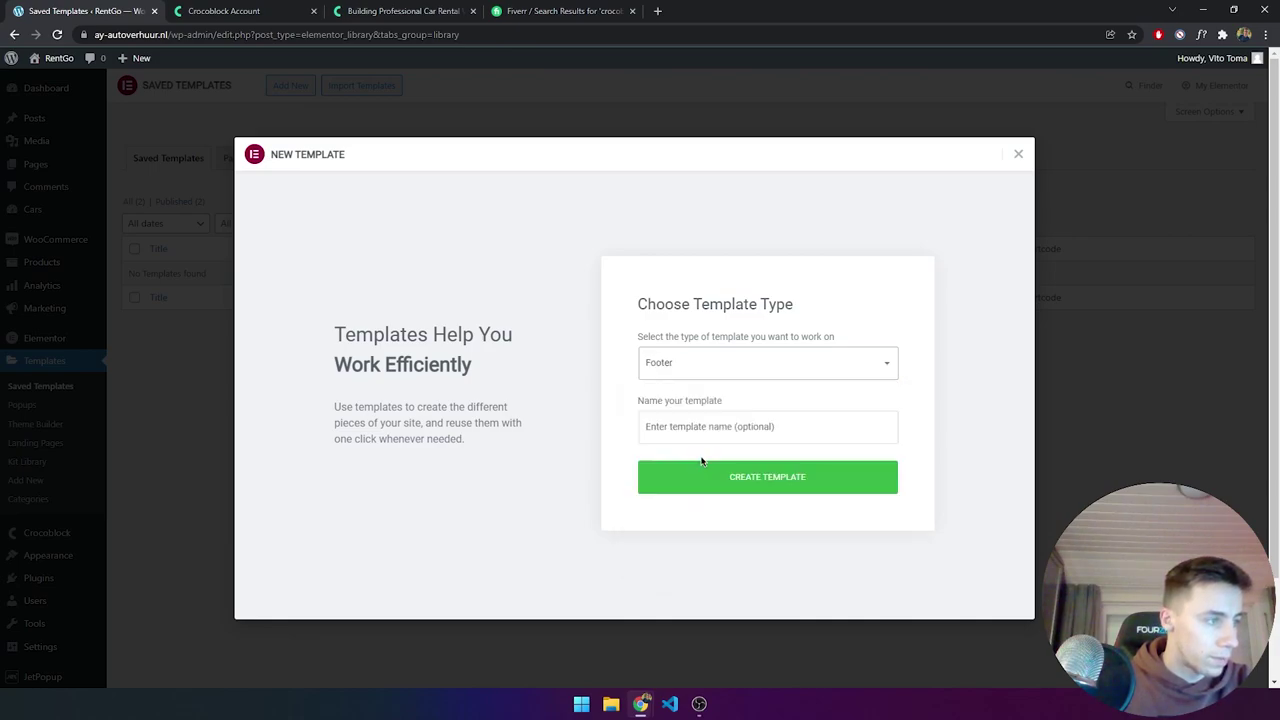
left_click(700, 420)
type("Foote")
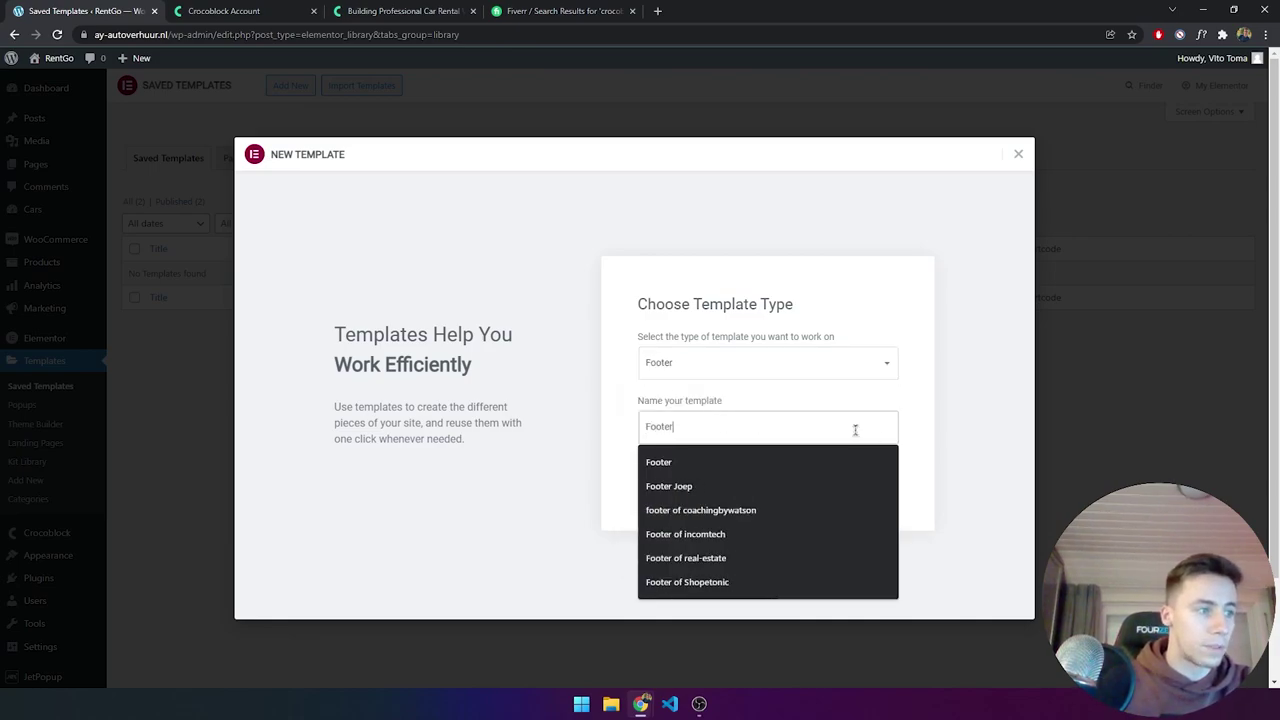
type("r")
left_click(937, 443)
left_click(780, 477)
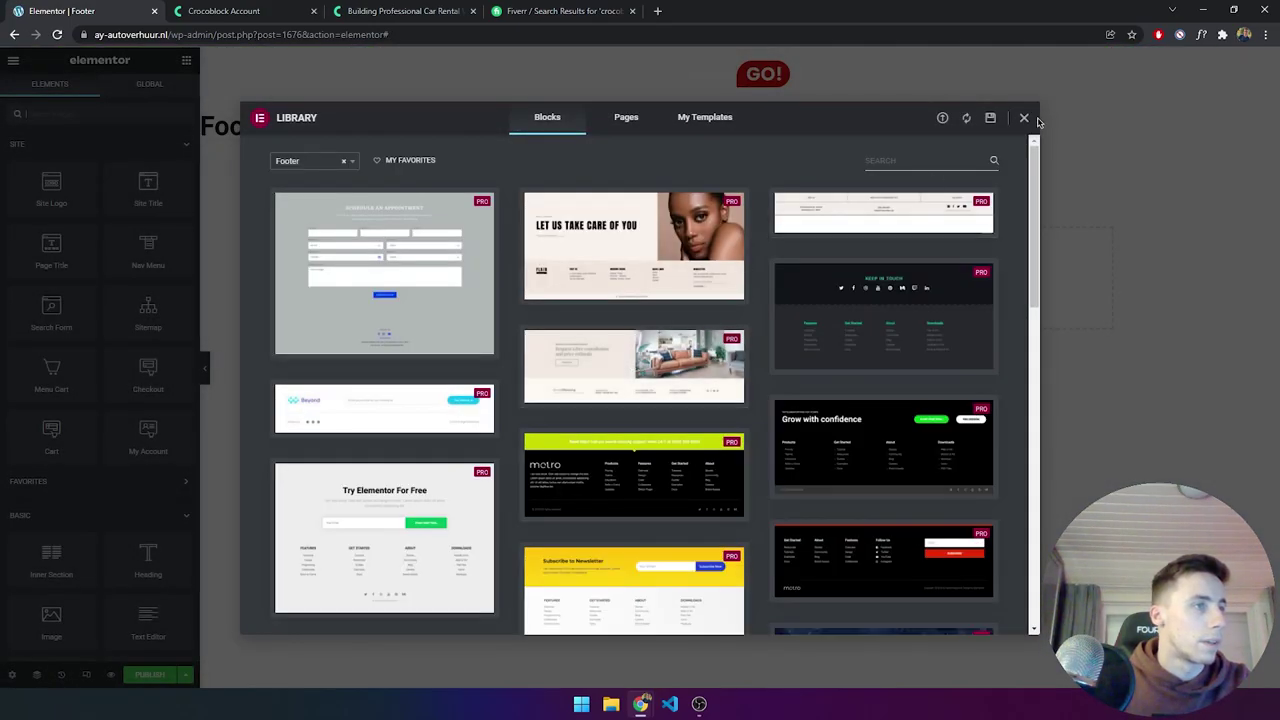
Close the Elementor block library and insert the saved "footer" template from the Crocoblock template library.
left_click(1024, 118)
left_click(709, 271)
left_click(791, 178)
left_click(297, 330)
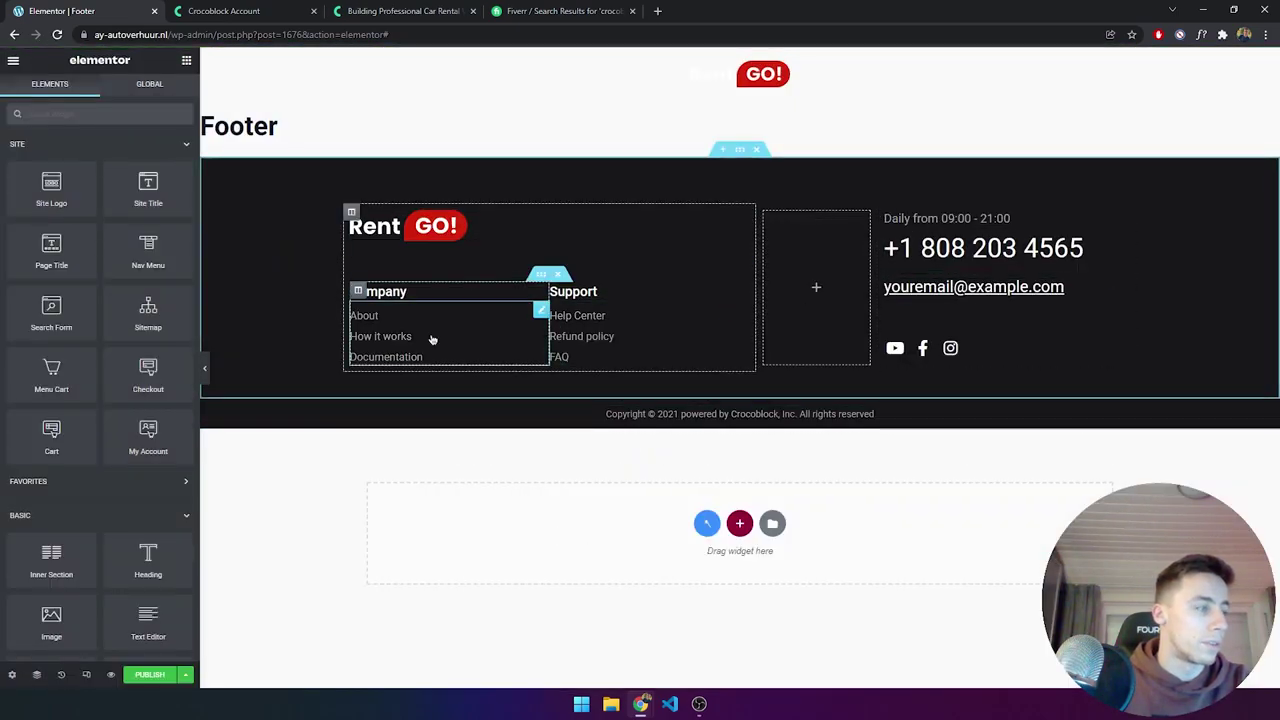
Publish the footer template with an added default display condition, and view its live page.
left_click(155, 679)
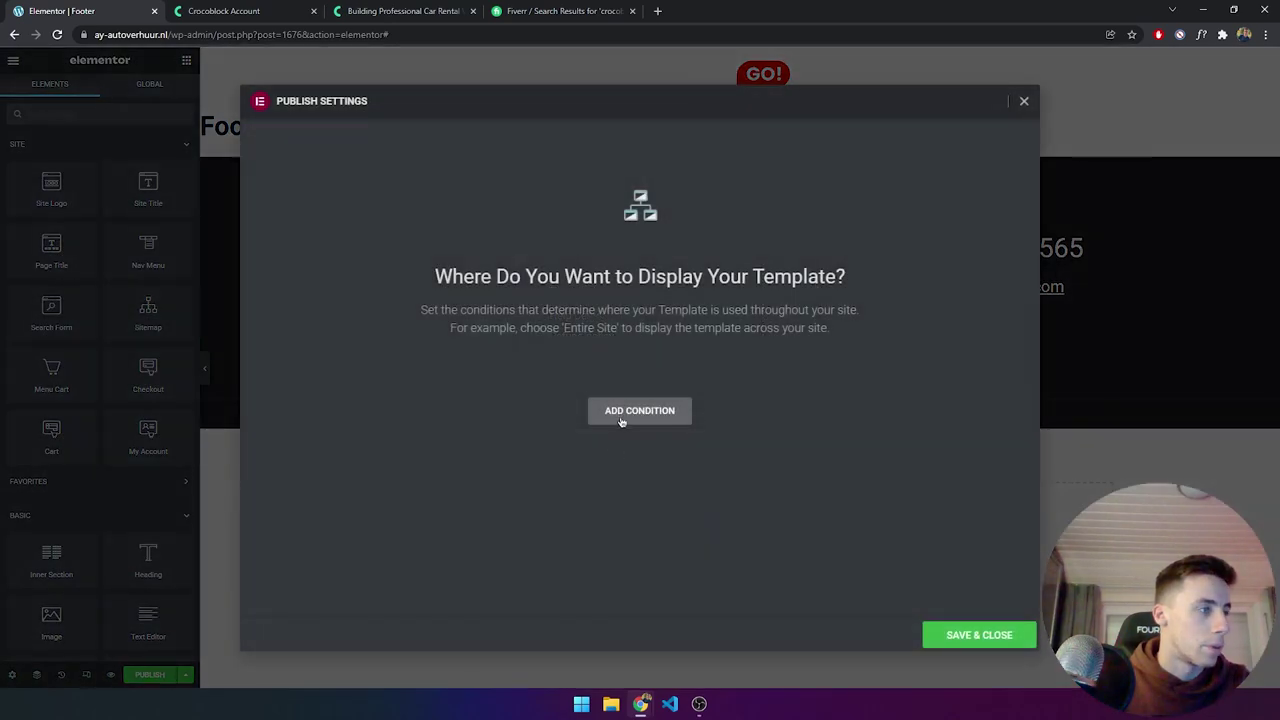
left_click(622, 413)
left_click(980, 636)
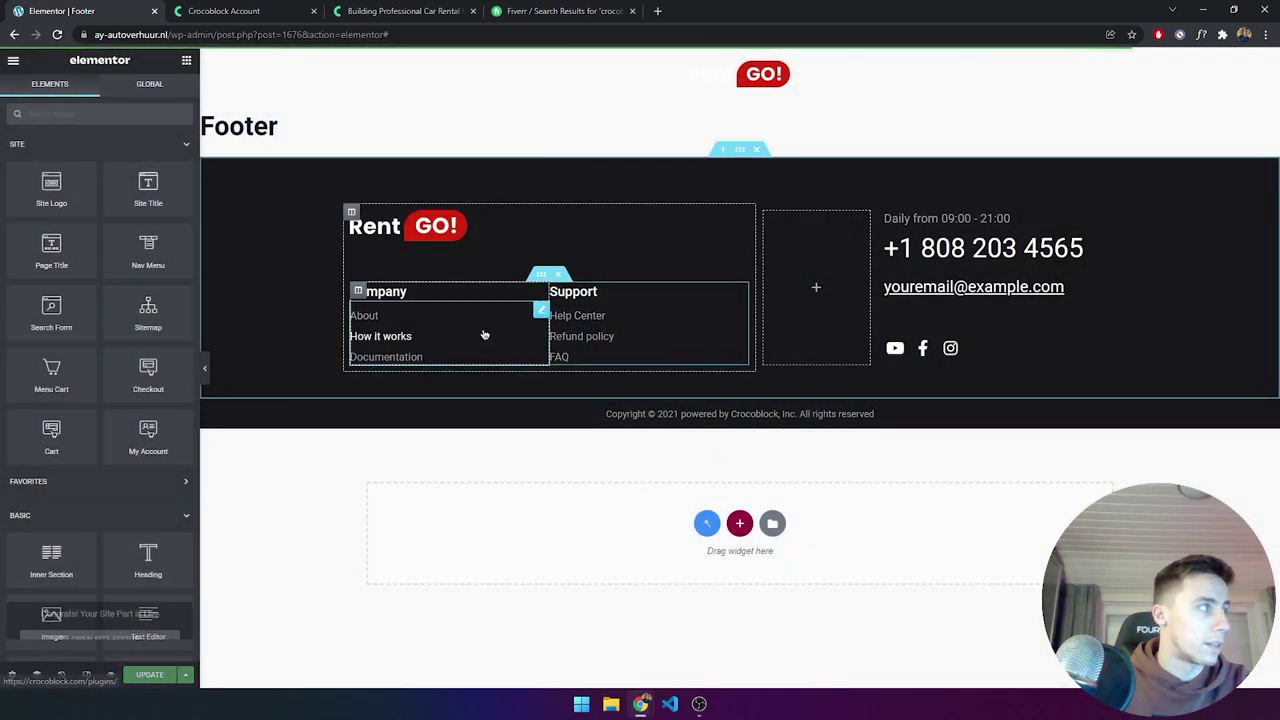
left_click(14, 61)
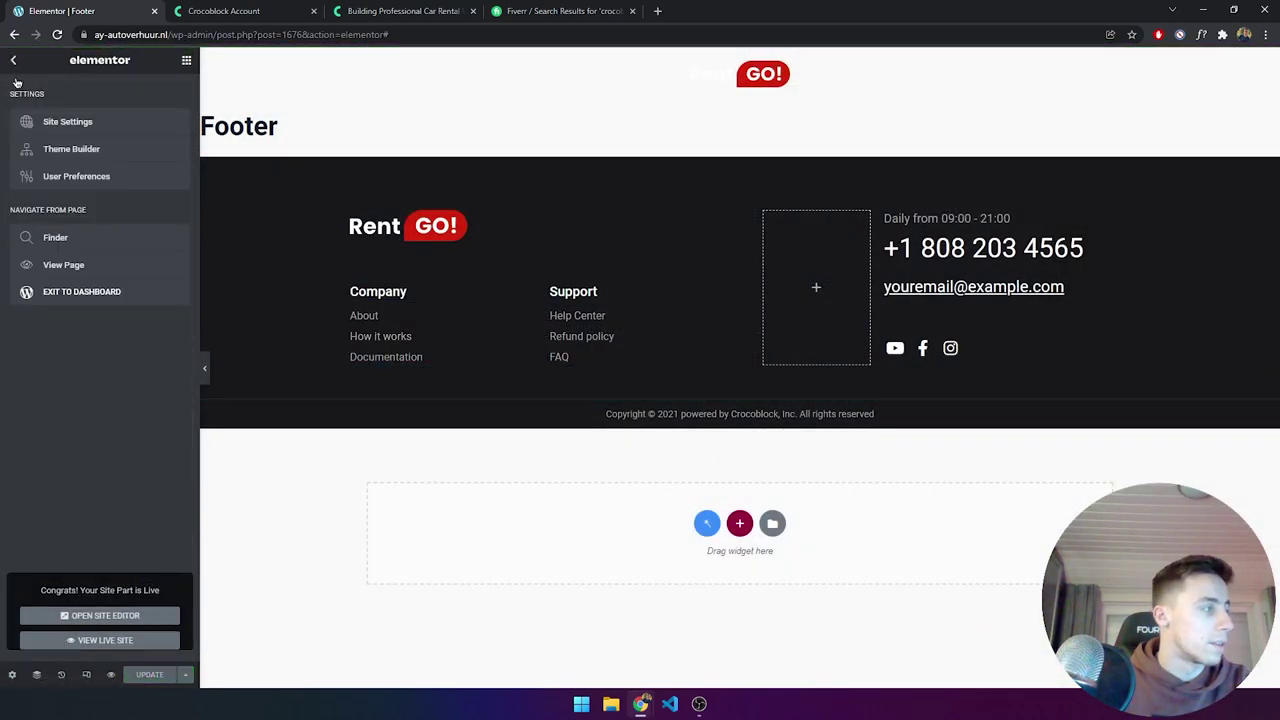
left_click(62, 266)
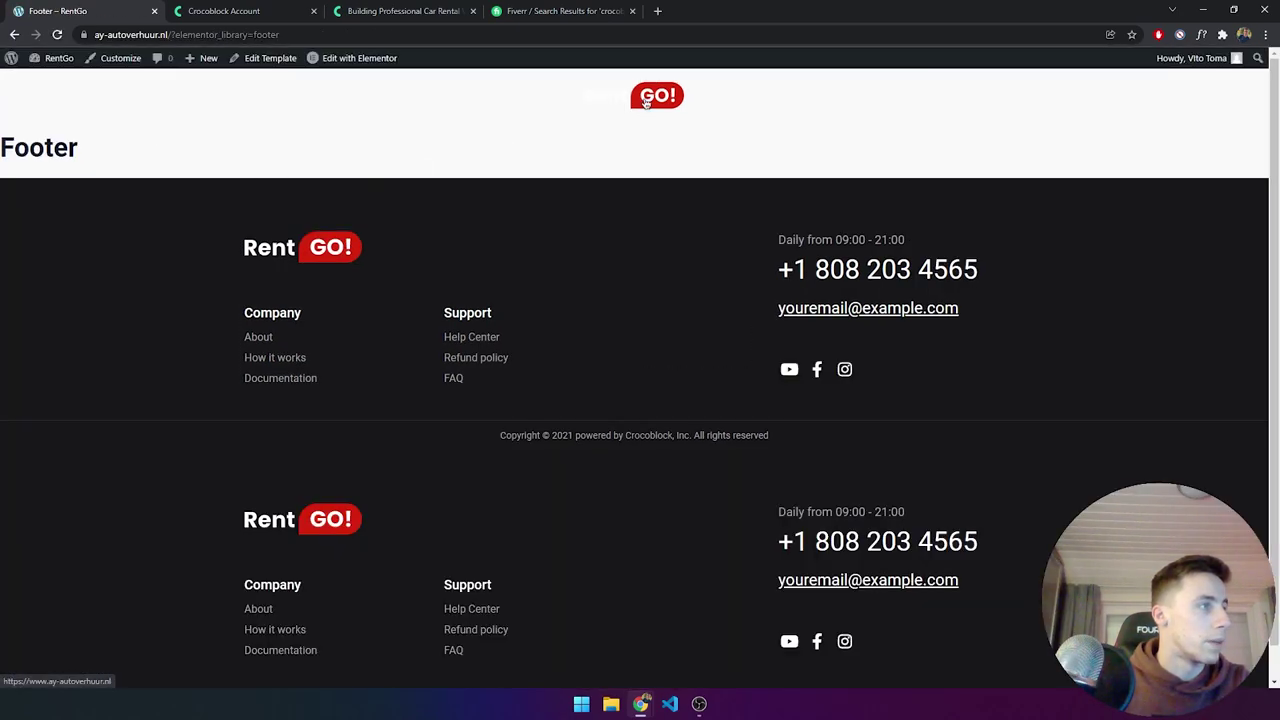
Examine the live home page's header, car listings and footer, and open the Toyota Corolla Fielder's single car page.
left_click(645, 102)
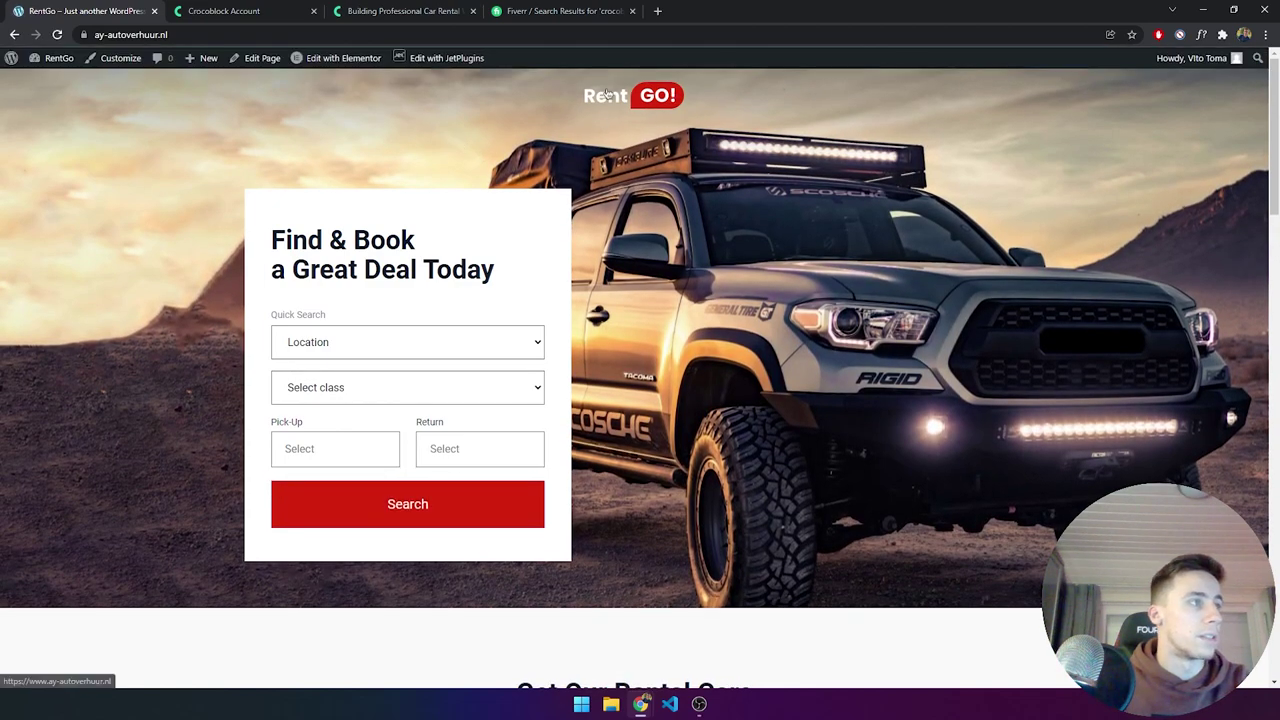
middle_click(200, 146)
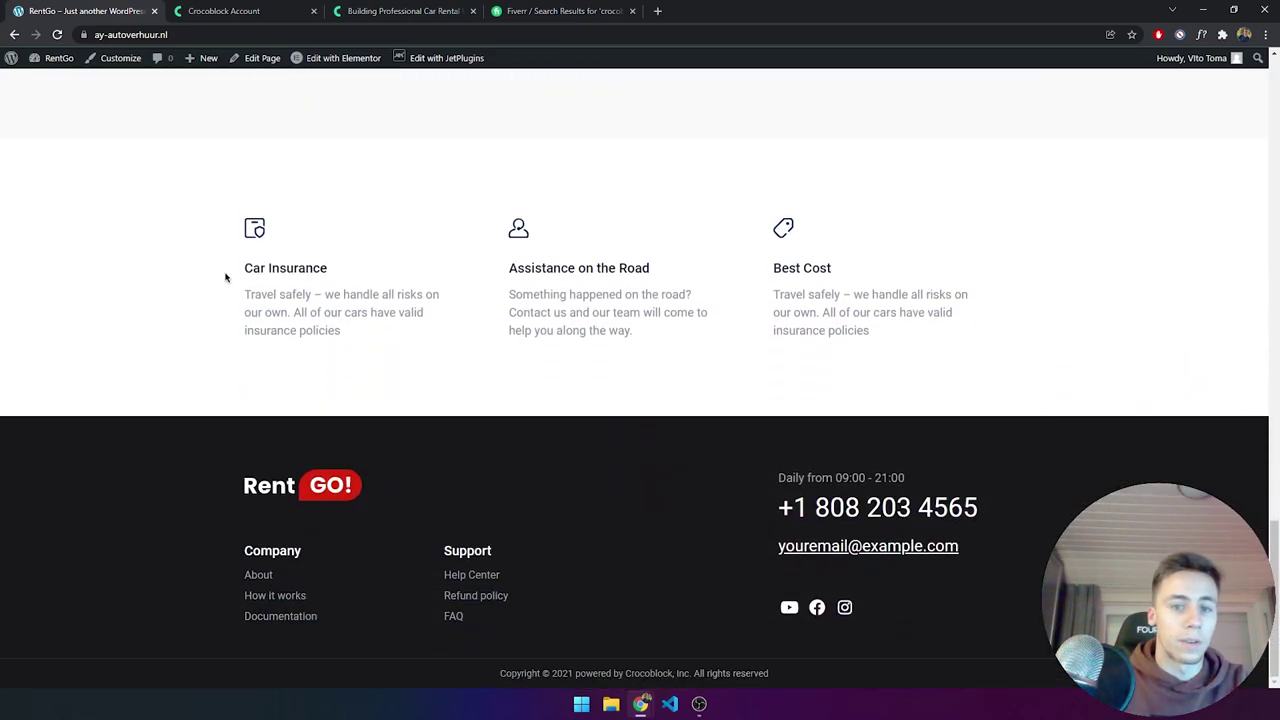
scroll(151, 246, "up", 15)
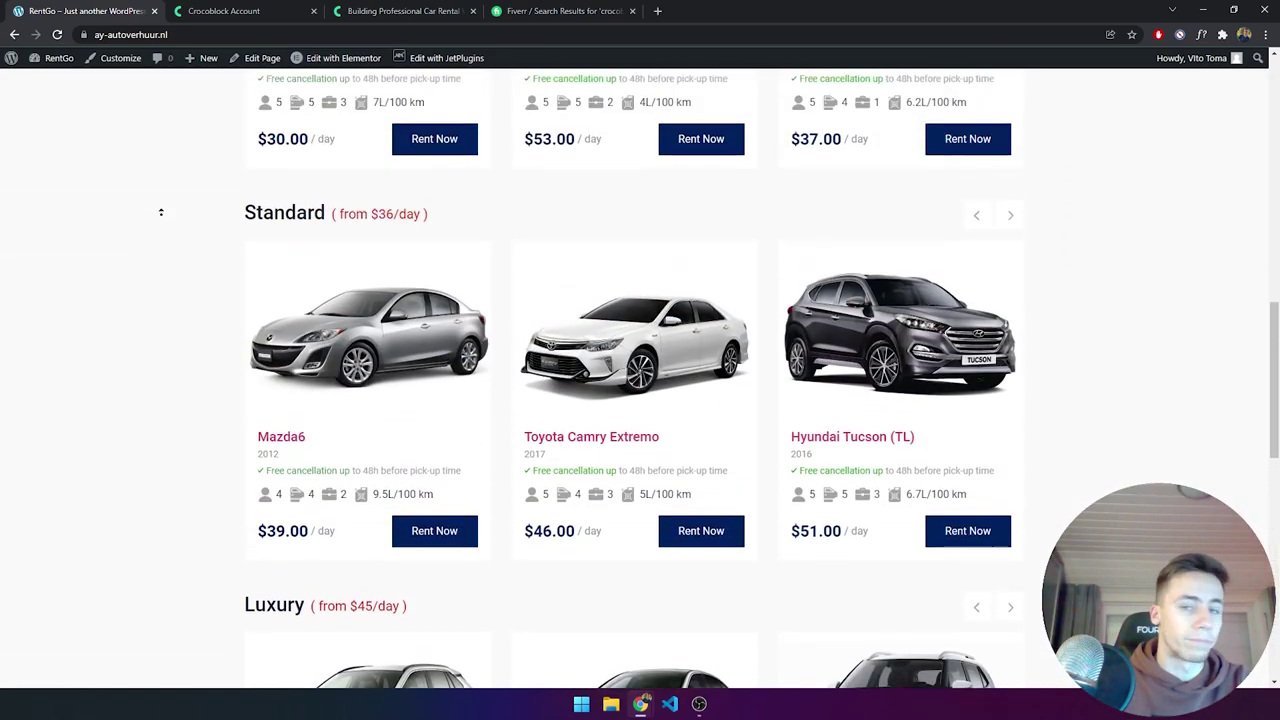
scroll(160, 212, "up", 4)
scroll(160, 214, "down", 6)
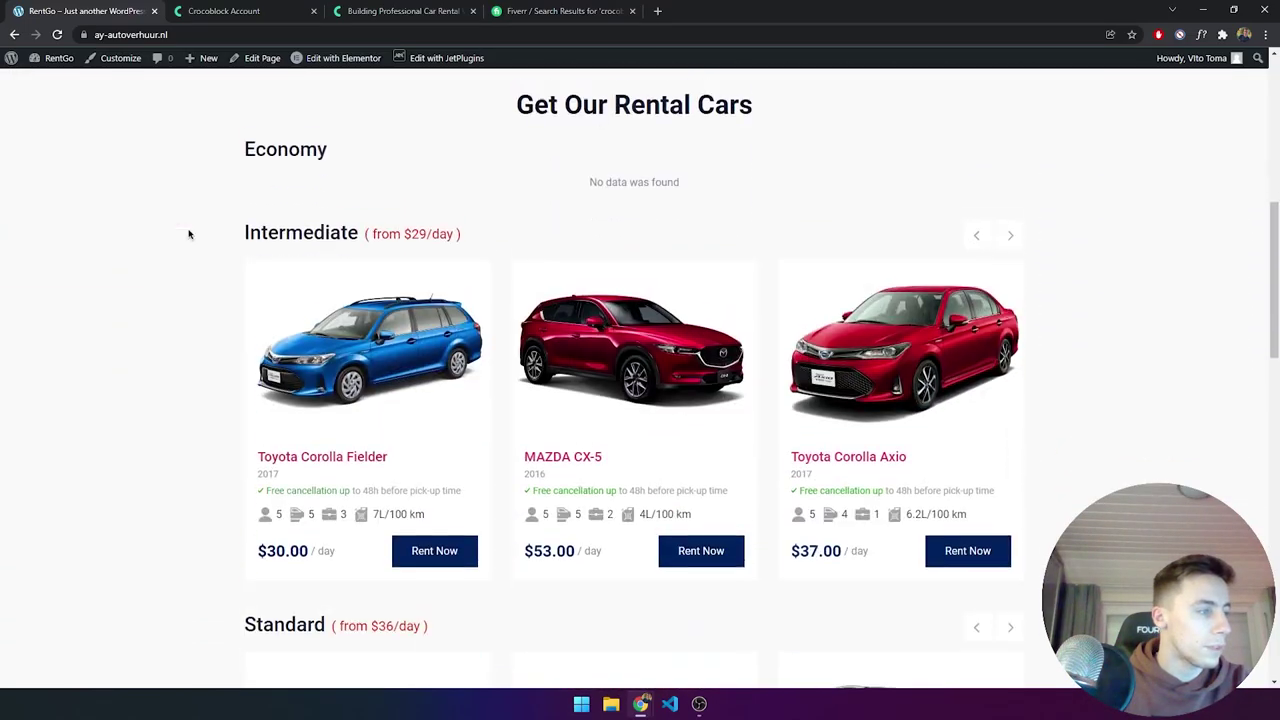
scroll(340, 209, "up", 1)
scroll(266, 209, "down", 1)
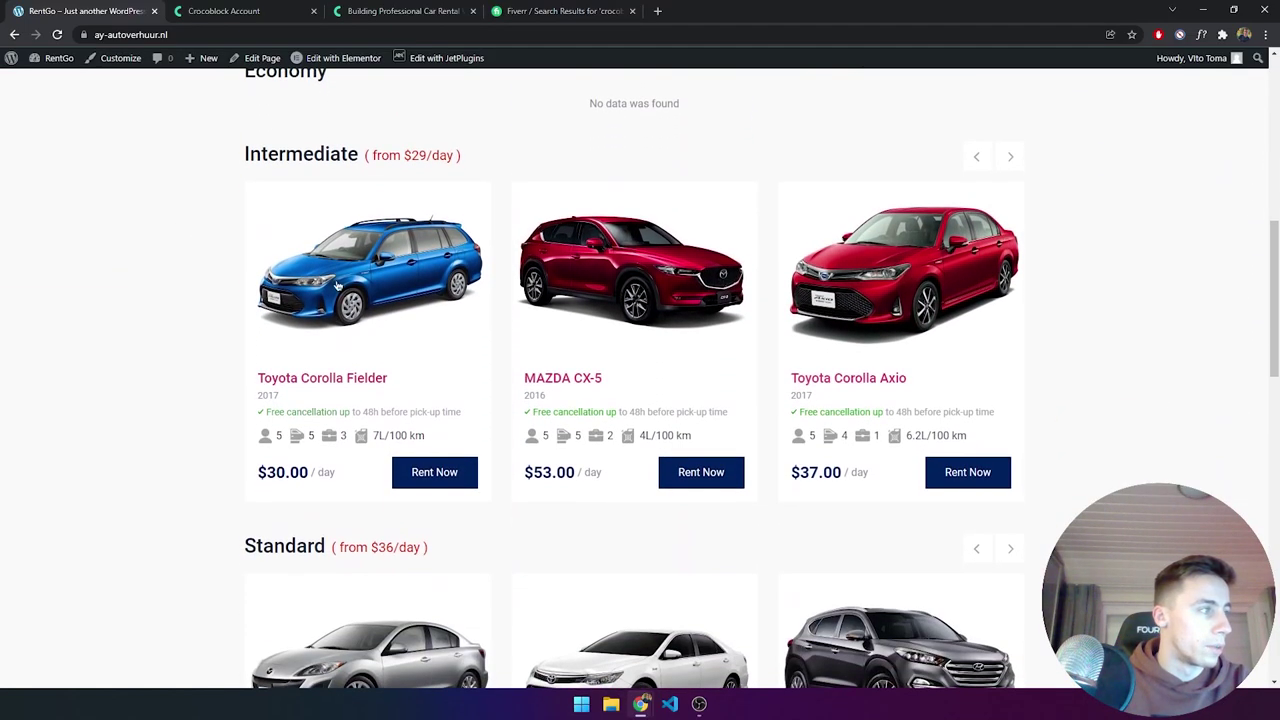
left_click(303, 285)
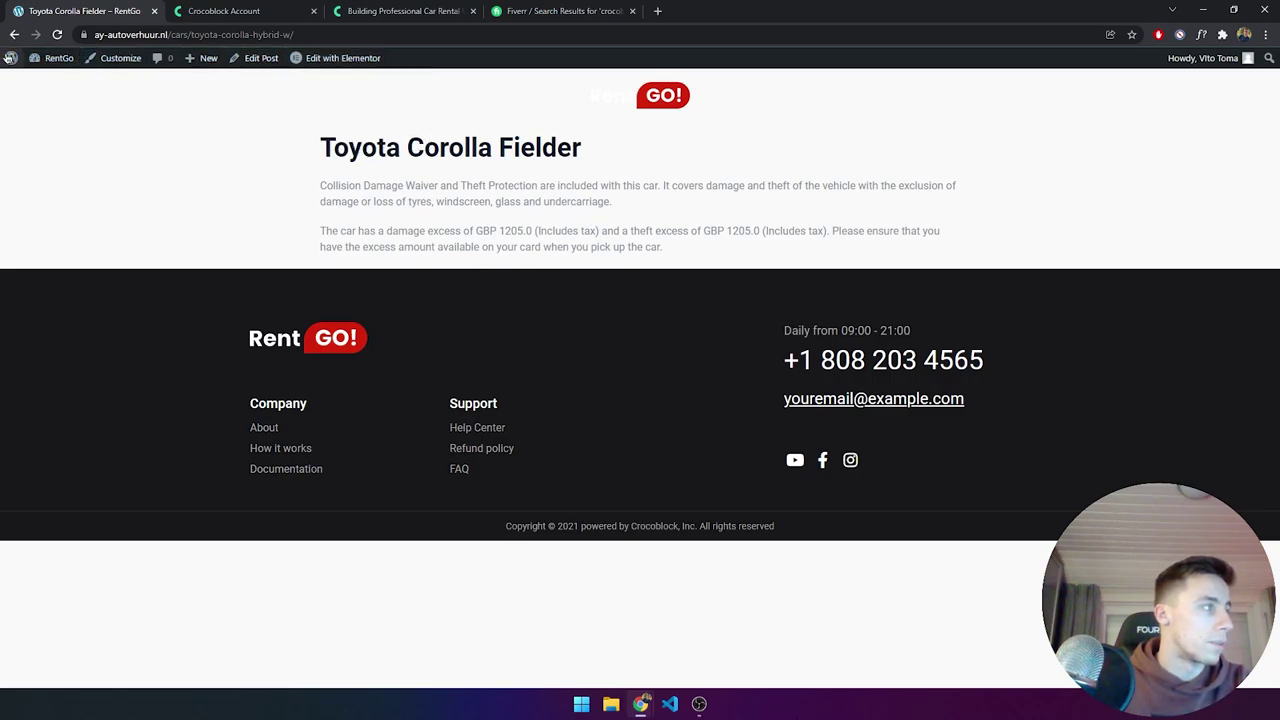
Create a new Elementor template of type Single Post named "Car" from the dashboard's saved templates page.
left_click(50, 82)
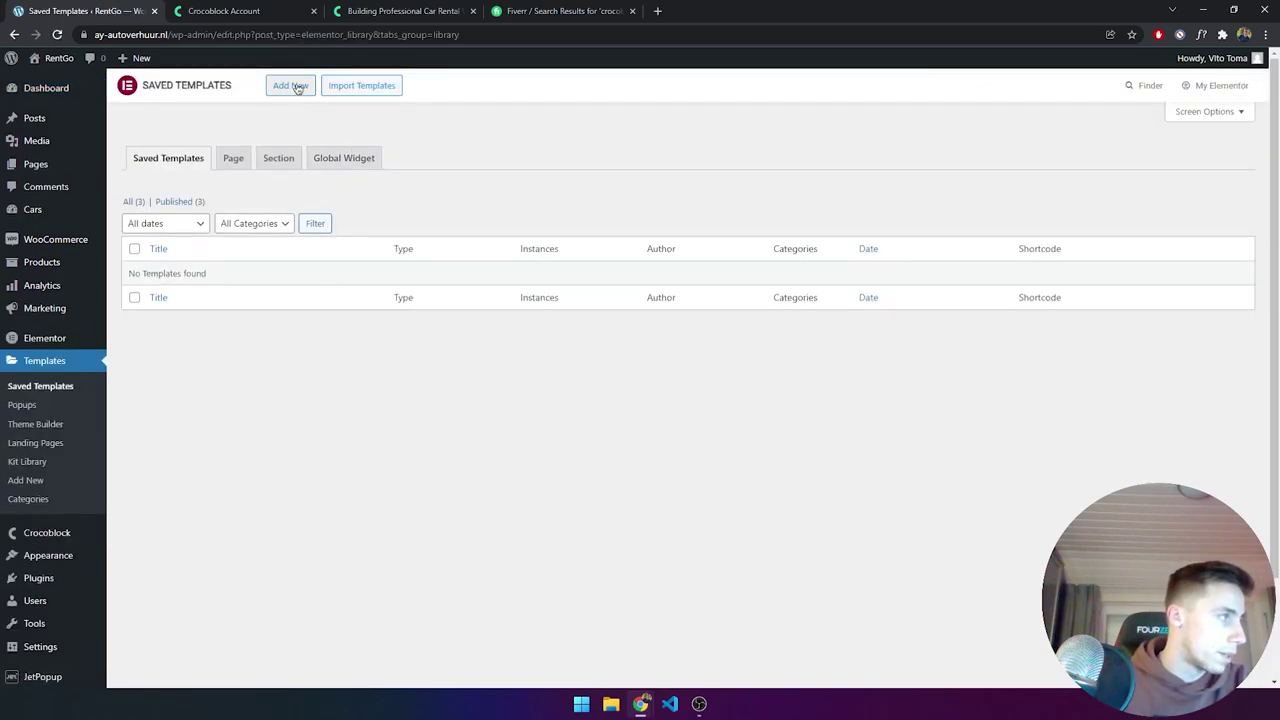
left_click(290, 86)
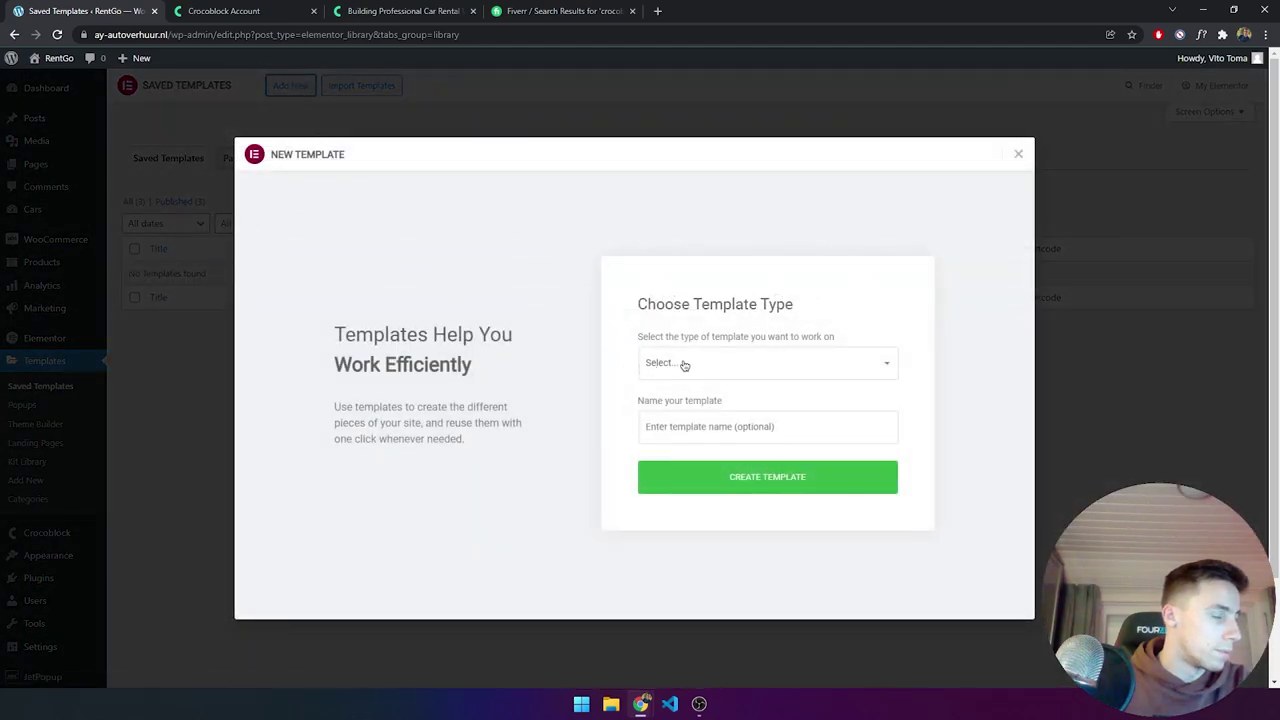
left_click(684, 365)
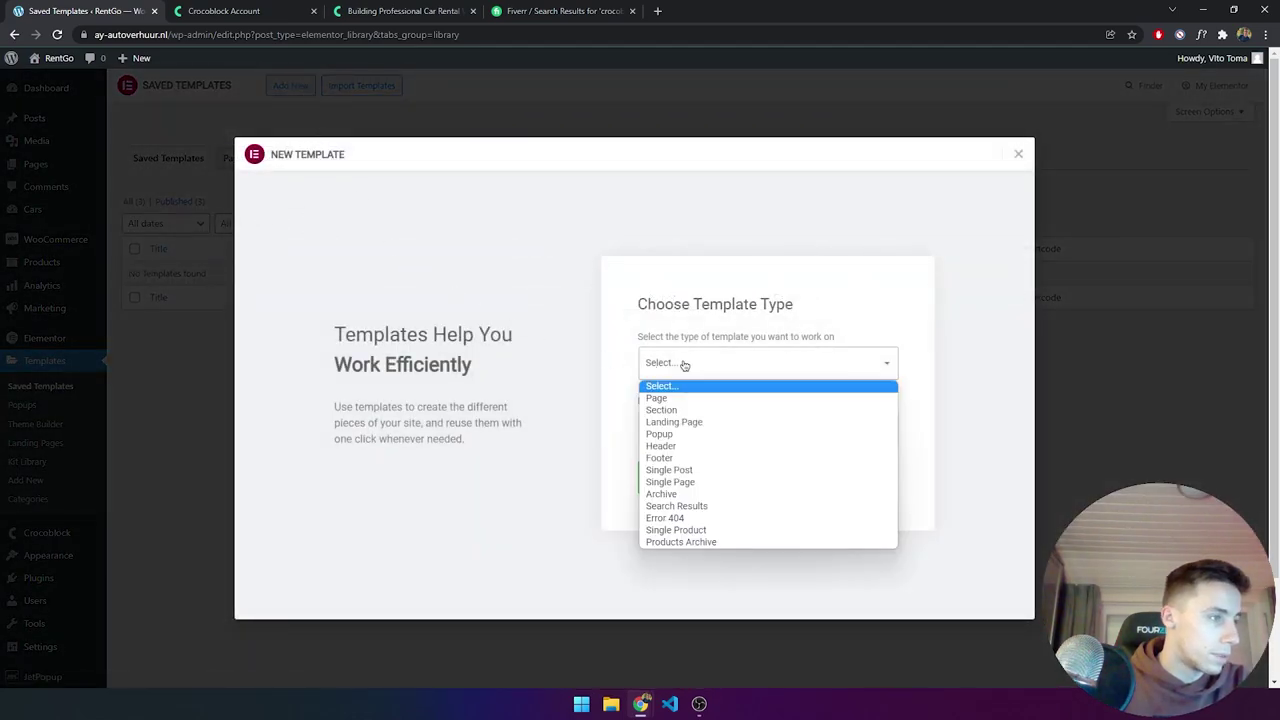
left_click(675, 469)
left_click(683, 418)
type("Car")
left_click(780, 477)
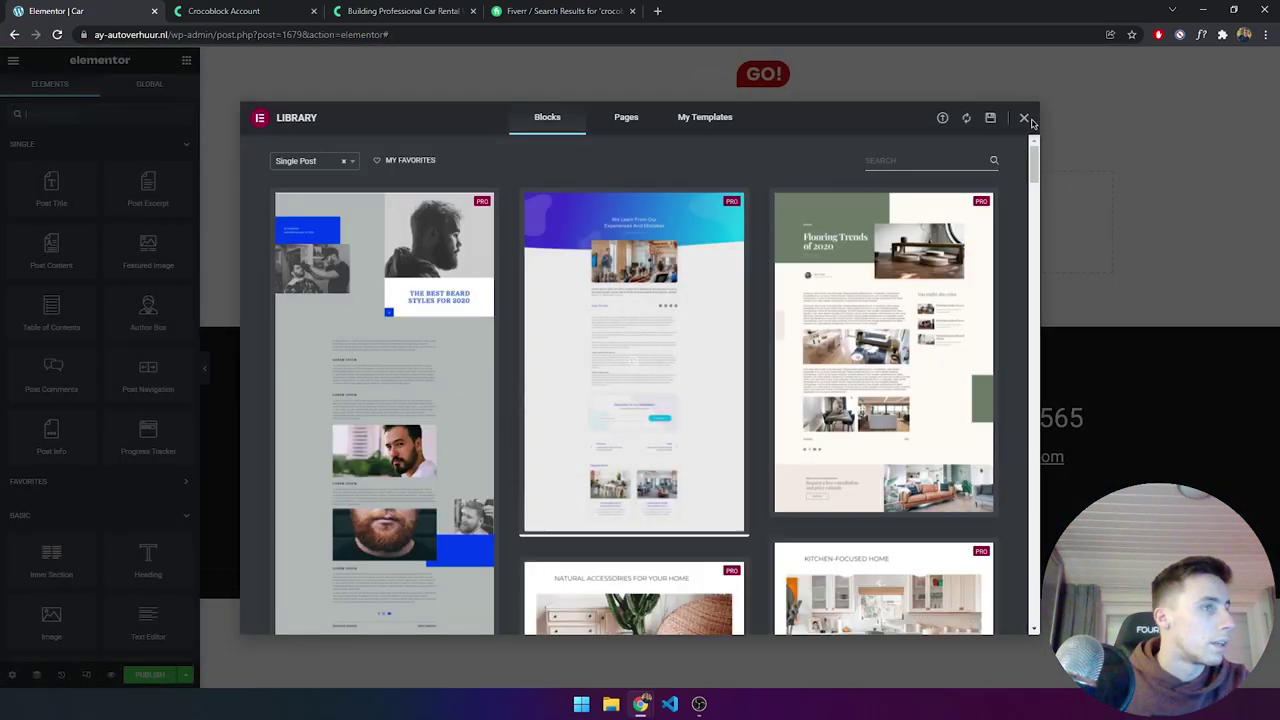
Close the Elementor block library and insert the saved "Single car" template from the Crocoblock template library.
left_click(1027, 119)
left_click(706, 210)
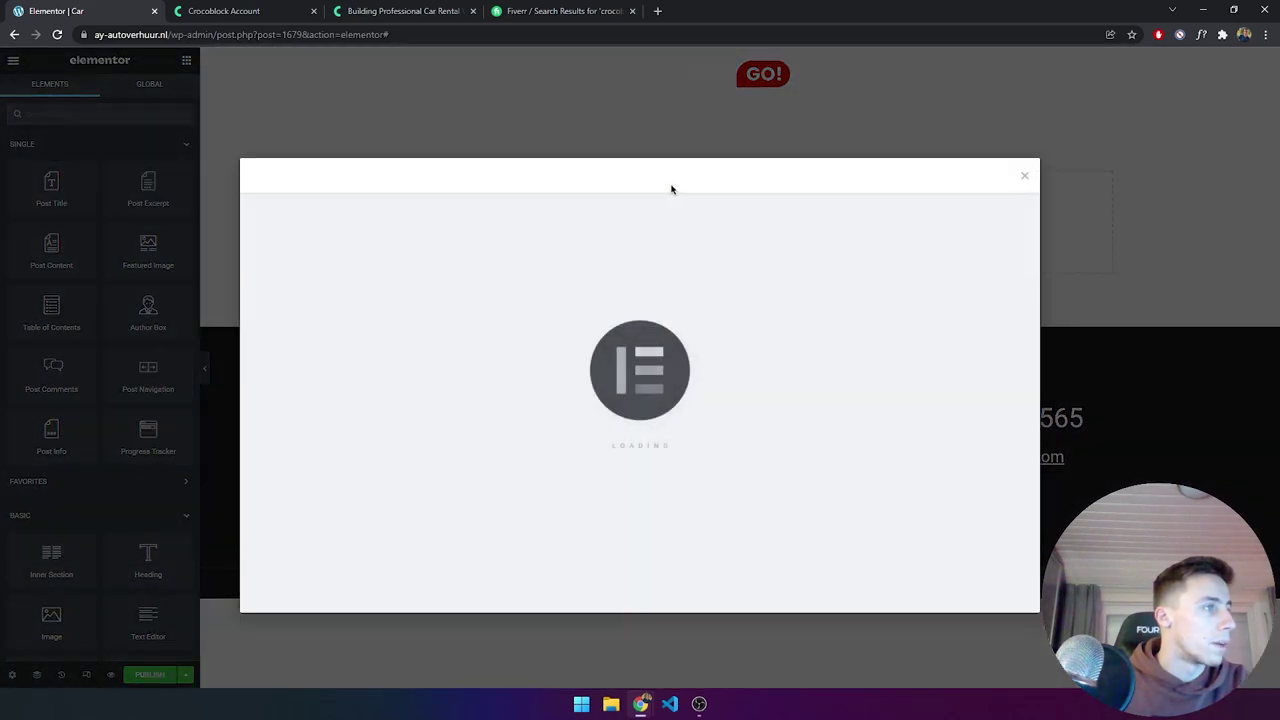
left_click(796, 180)
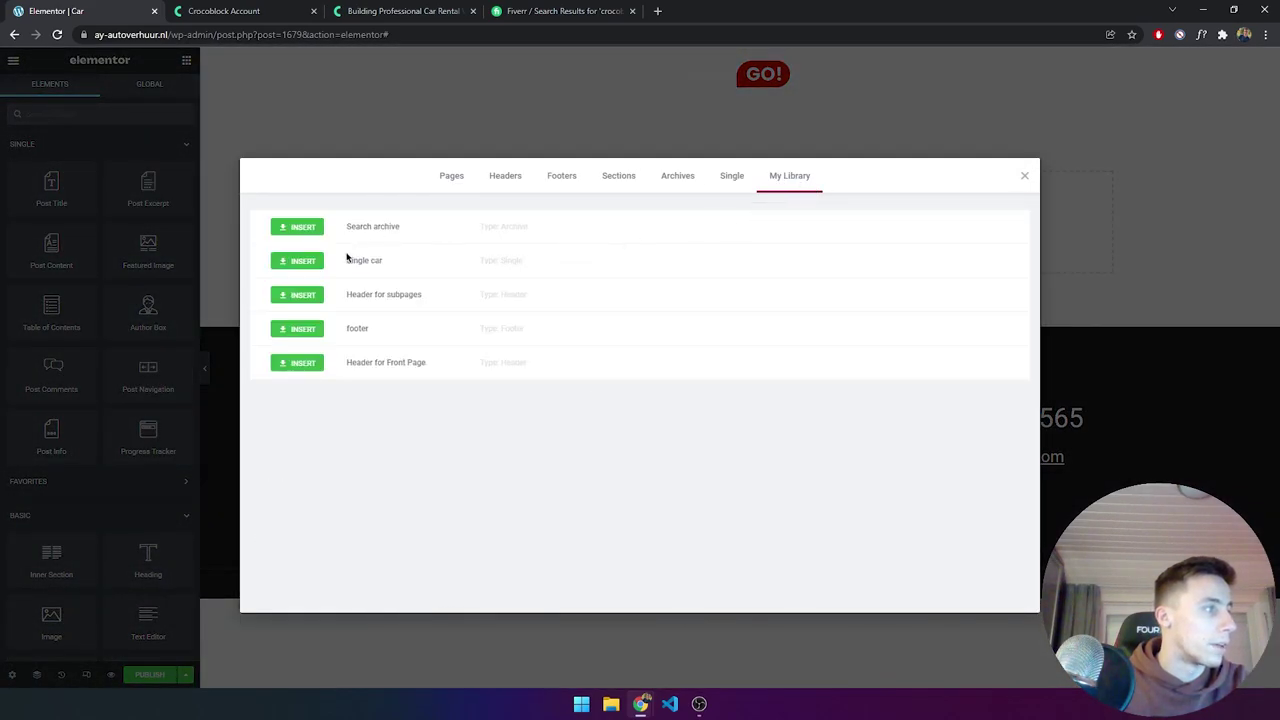
left_click(303, 262)
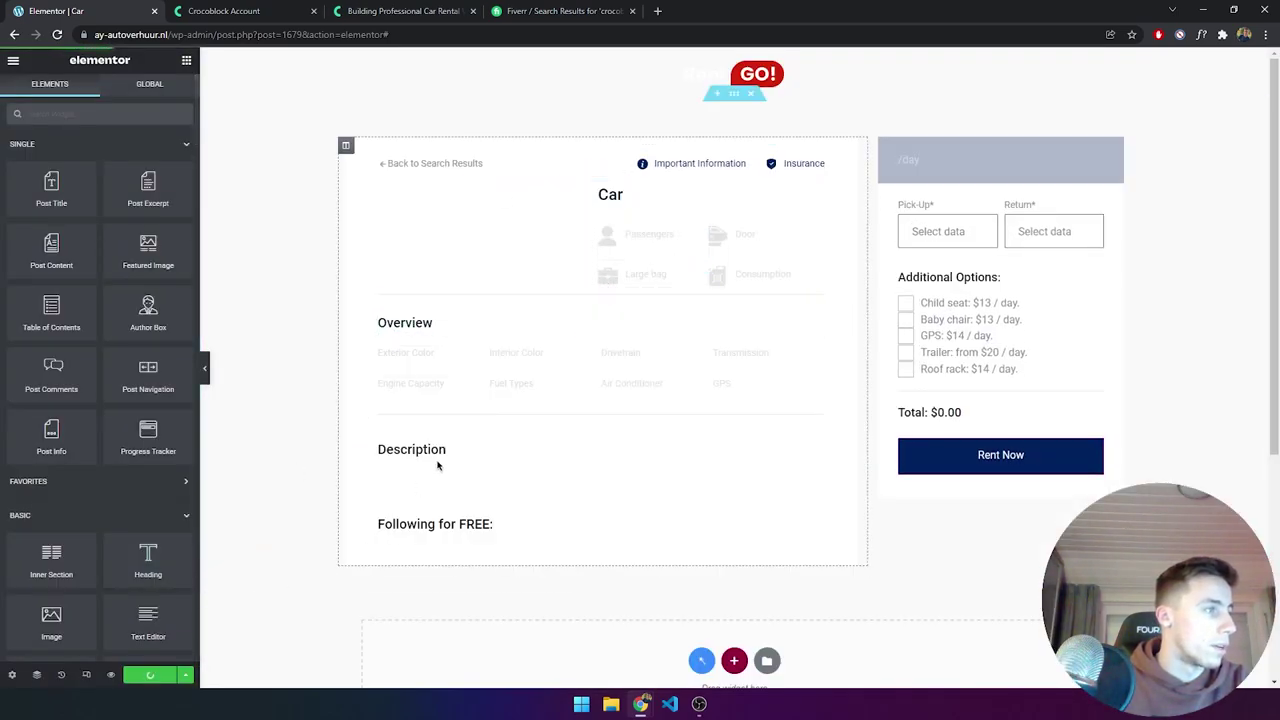
scroll(460, 445, "down", 3)
scroll(471, 436, "up", 3)
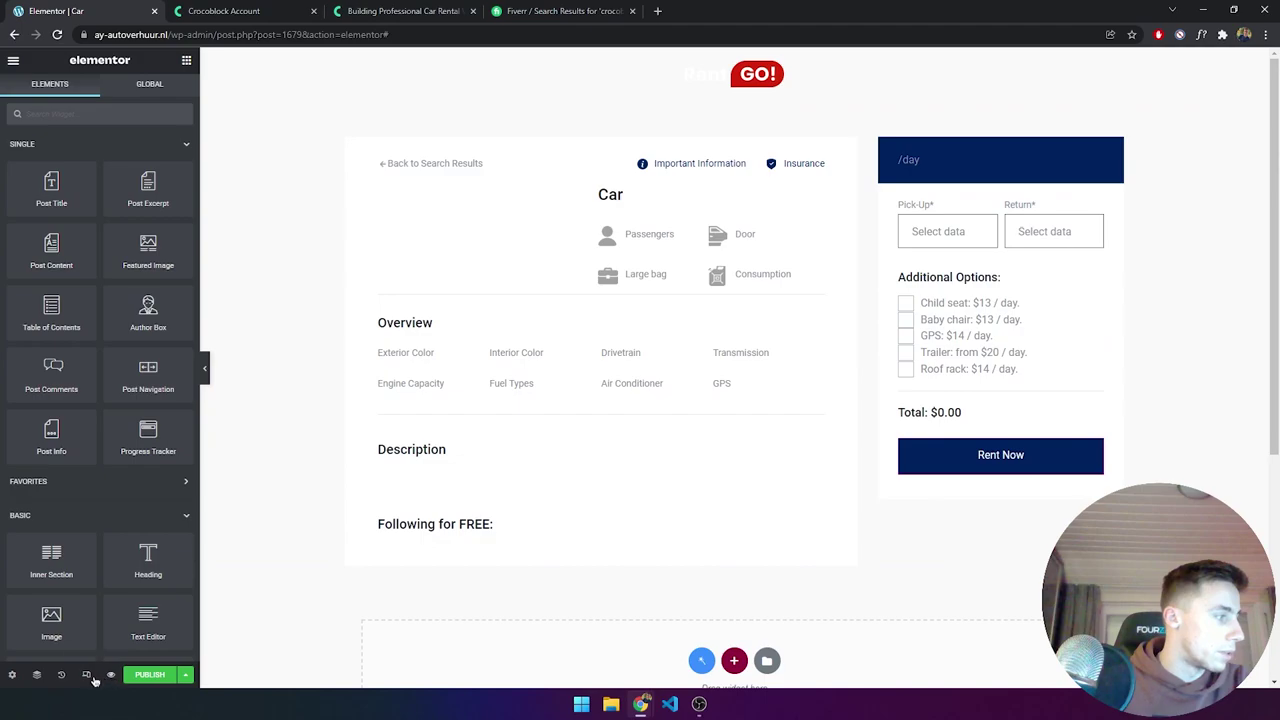
Set the template's dynamic content preview to Cars and apply it, checking the reloaded layout.
left_click(12, 675)
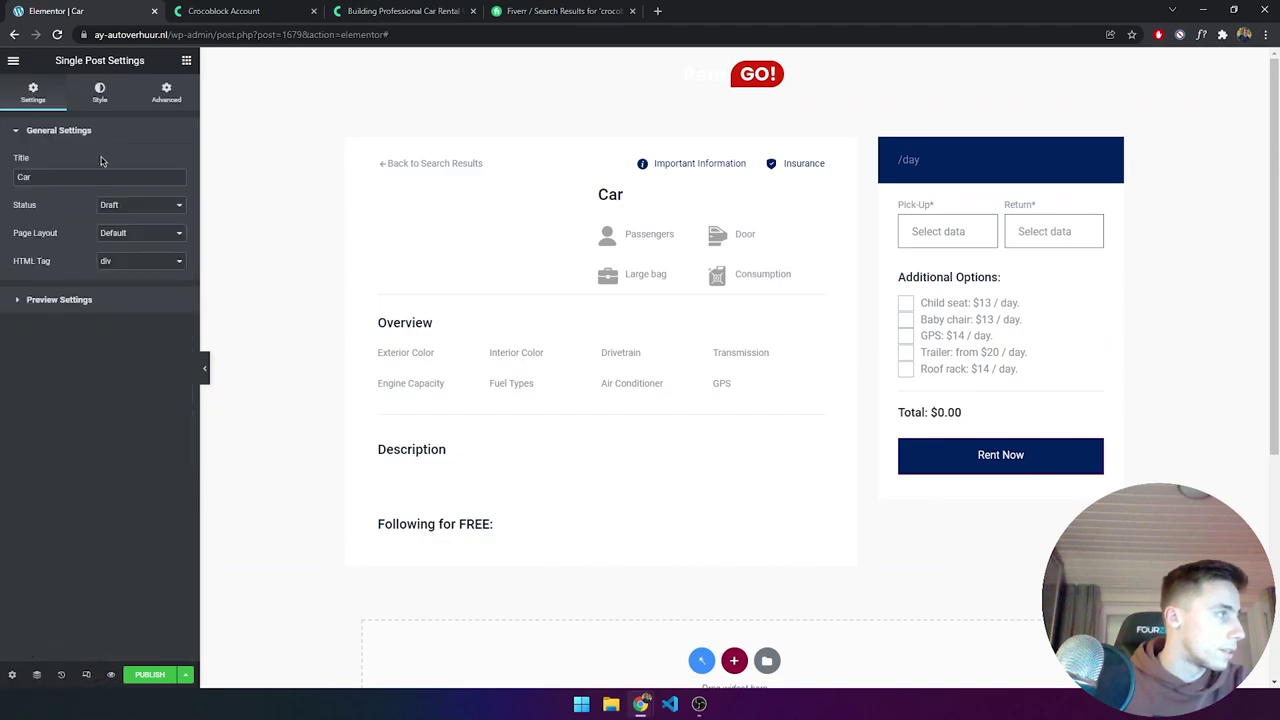
left_click(60, 300)
left_click(71, 219)
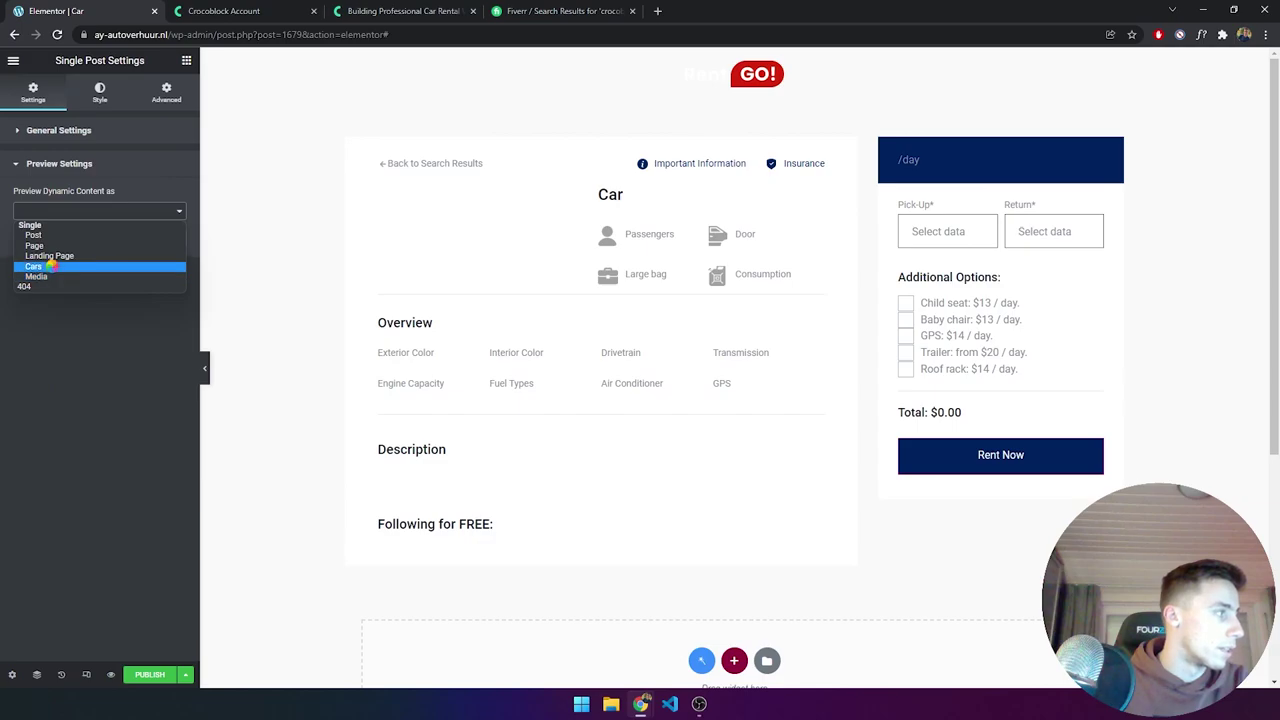
left_click(52, 268)
left_click(116, 275)
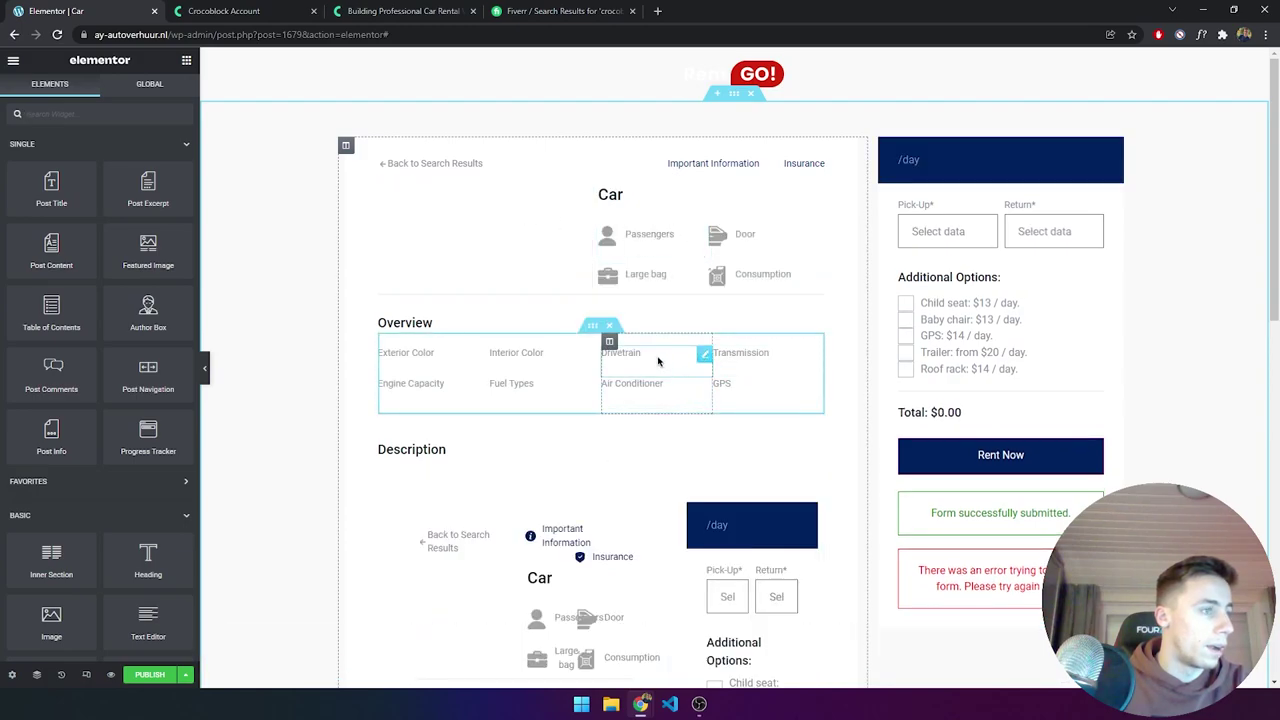
scroll(658, 361, "down", 7)
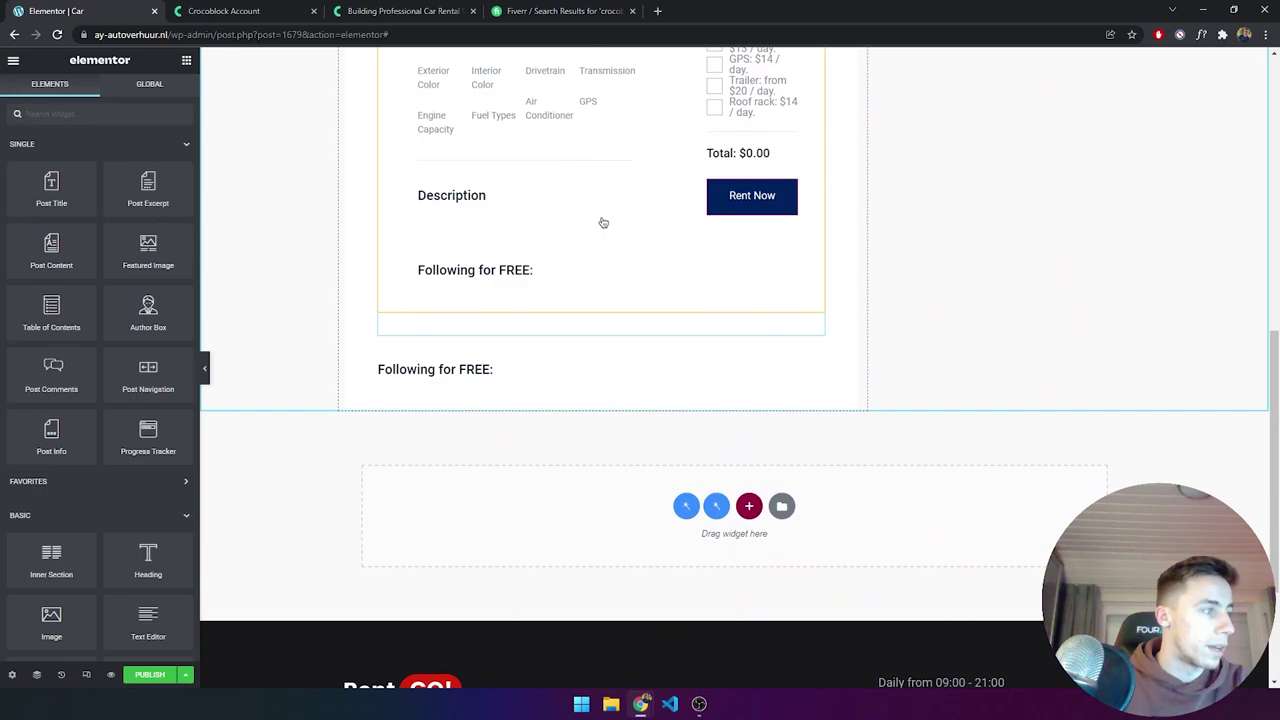
scroll(603, 222, "up", 8)
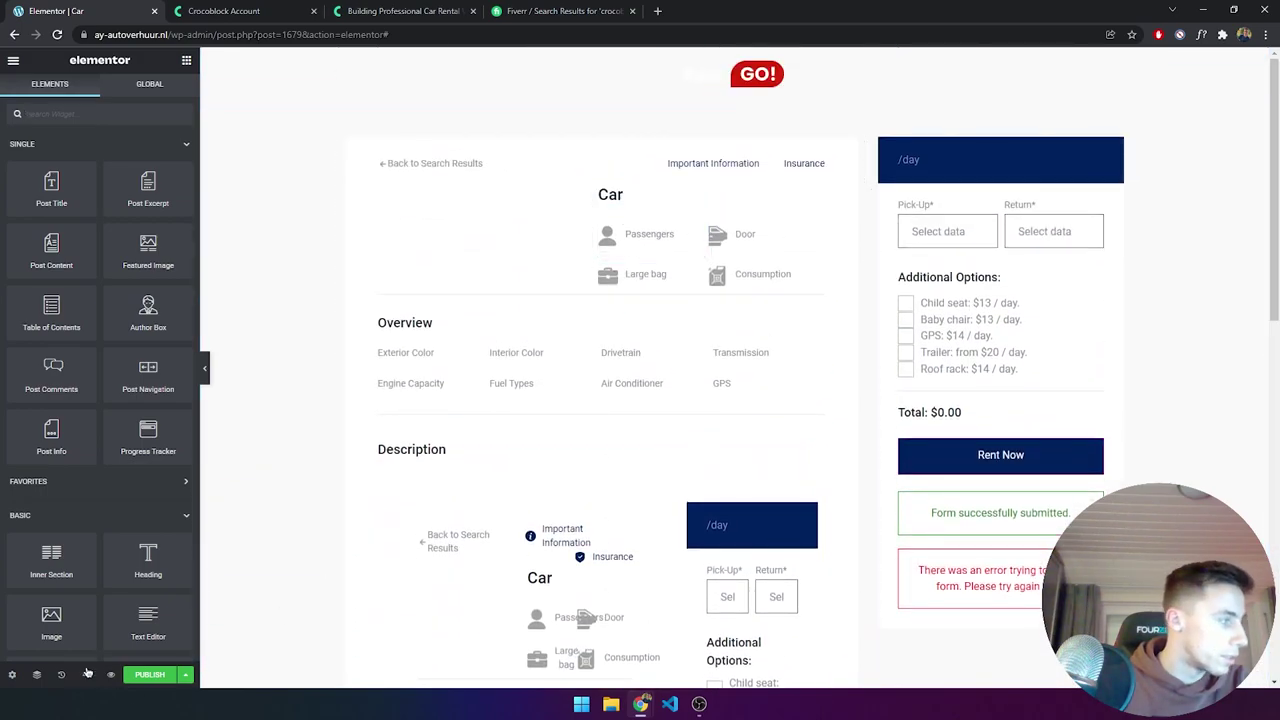
Choose the Toyota RAV4 Hybrid as the car for the dynamic content preview, apply it and check the filled-in layout.
left_click(12, 675)
left_click(86, 299)
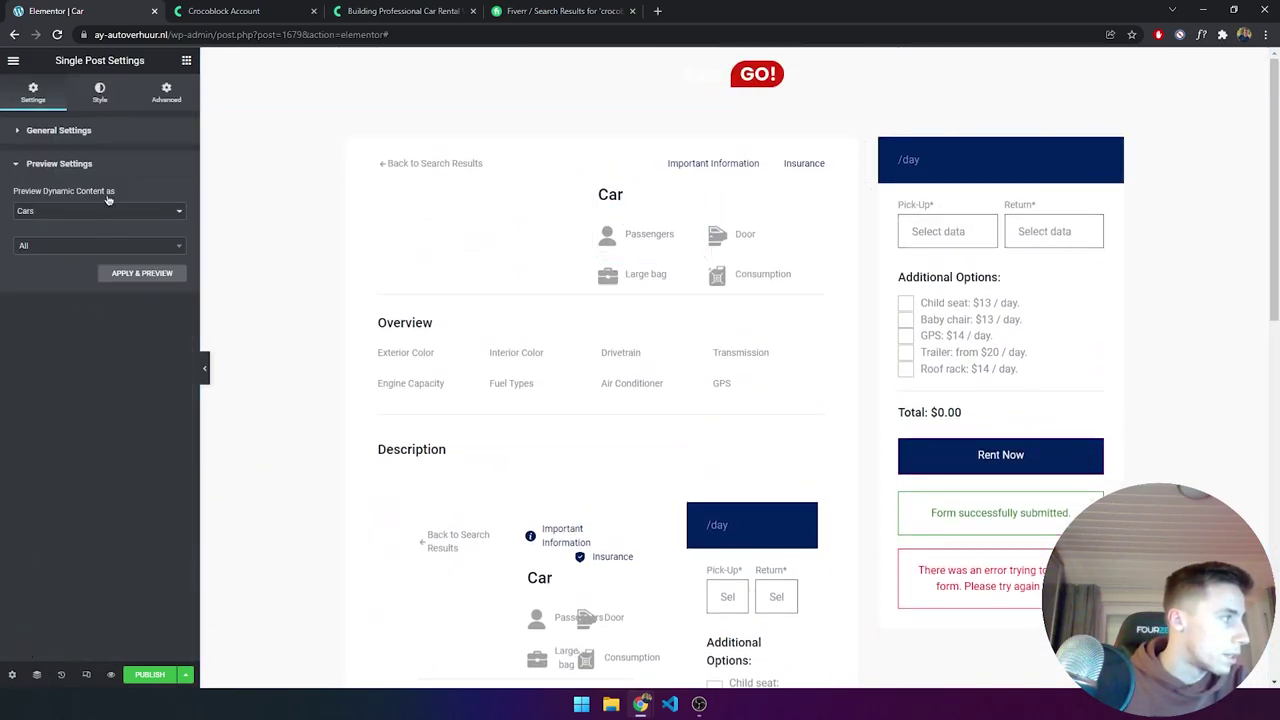
left_click(102, 247)
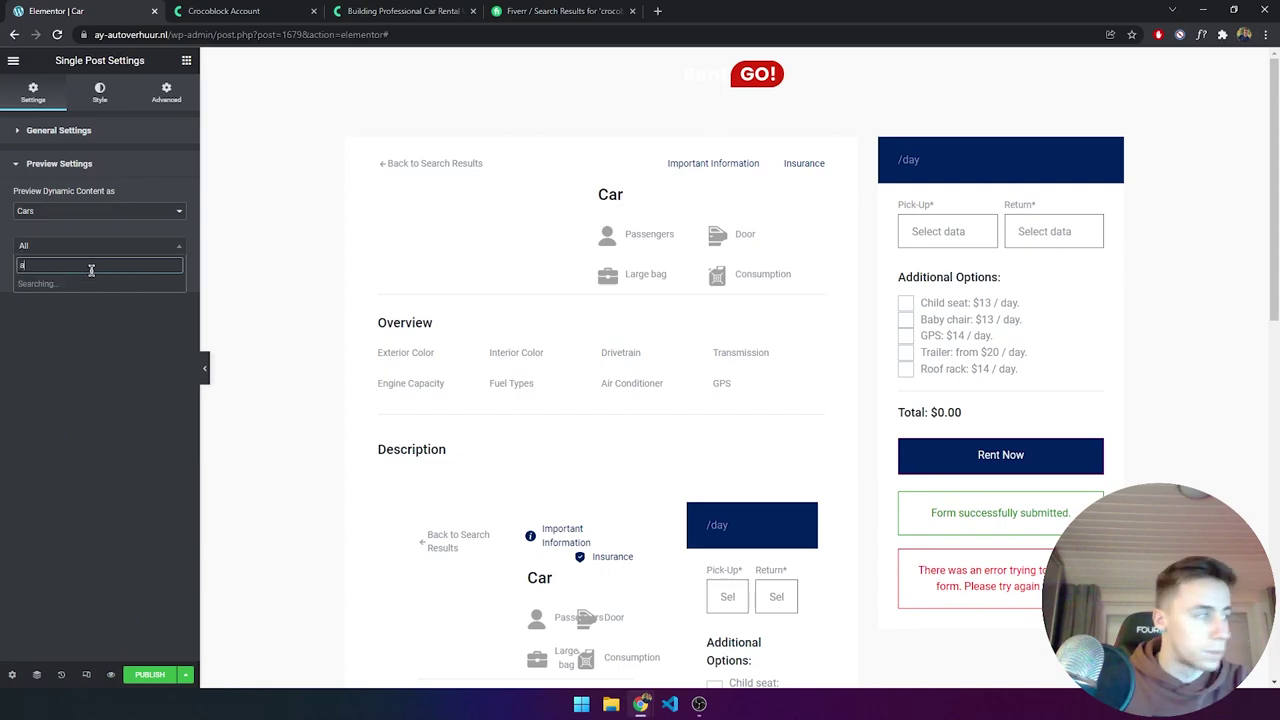
left_click(82, 285)
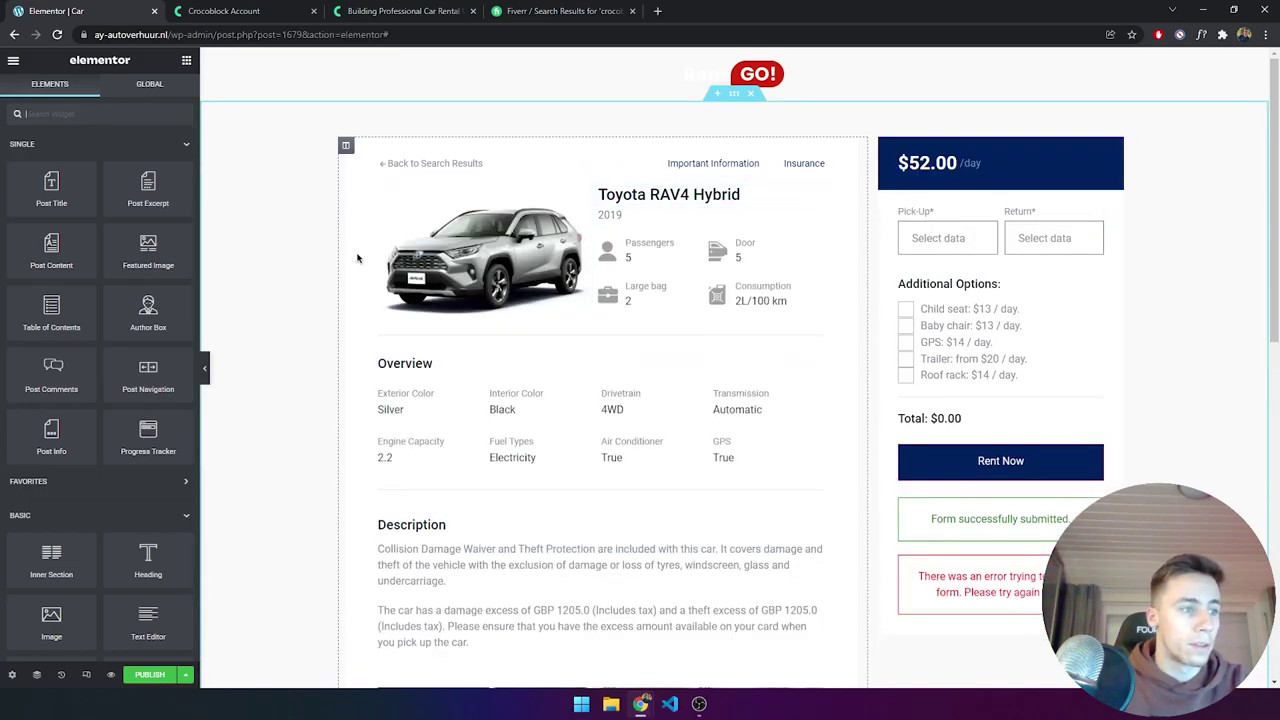
scroll(357, 258, "down", 5)
scroll(360, 271, "up", 5)
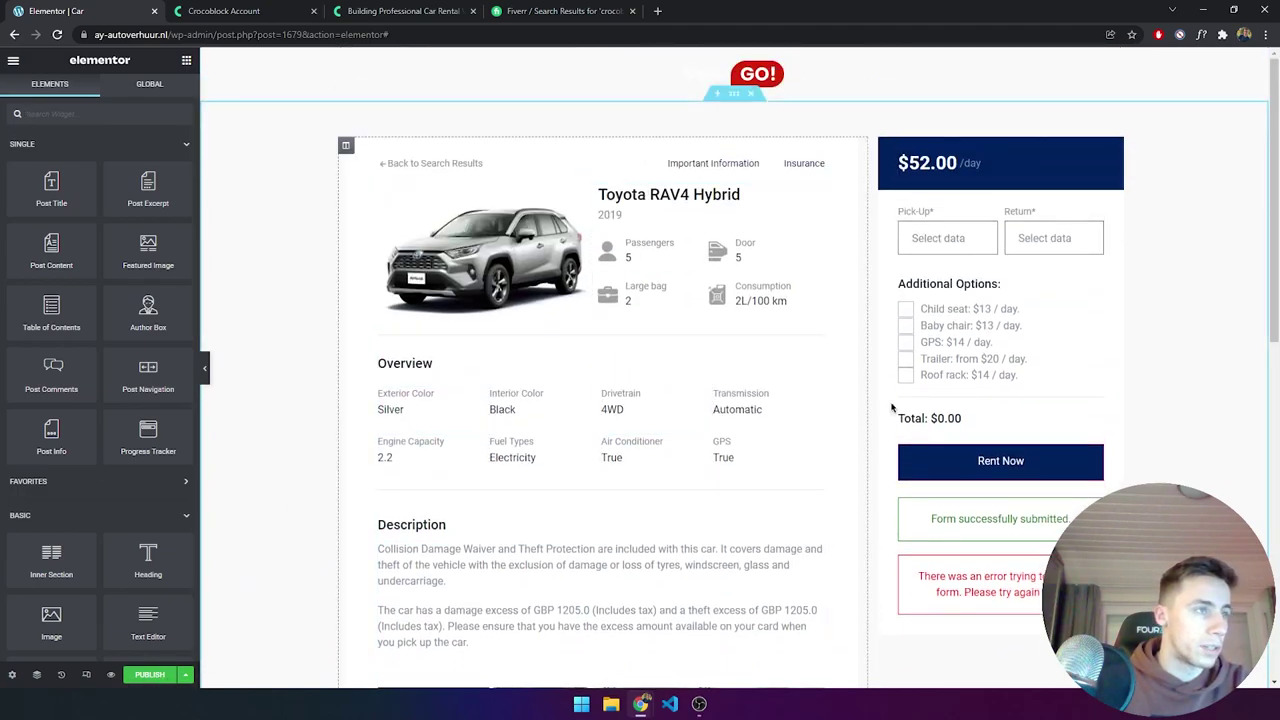
Publish the Car template with a display condition that includes all Cars.
left_click(155, 674)
left_click(643, 410)
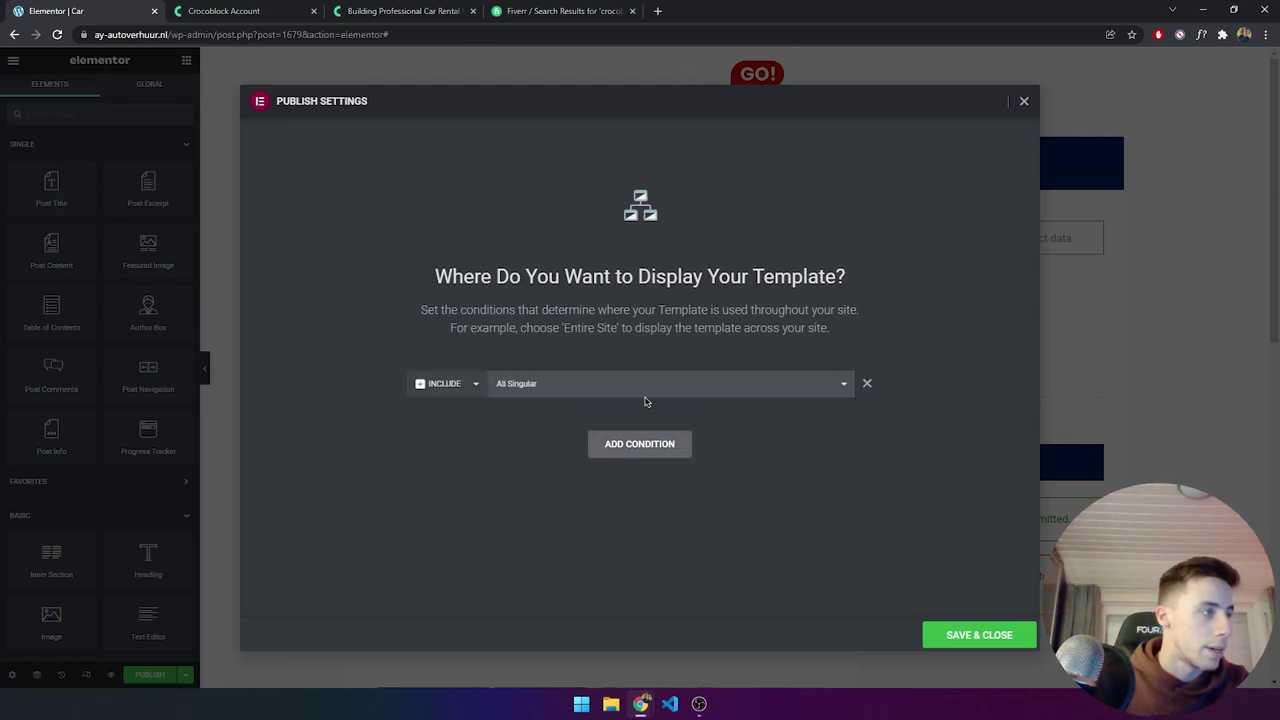
left_click(536, 386)
scroll(540, 440, "down", 3)
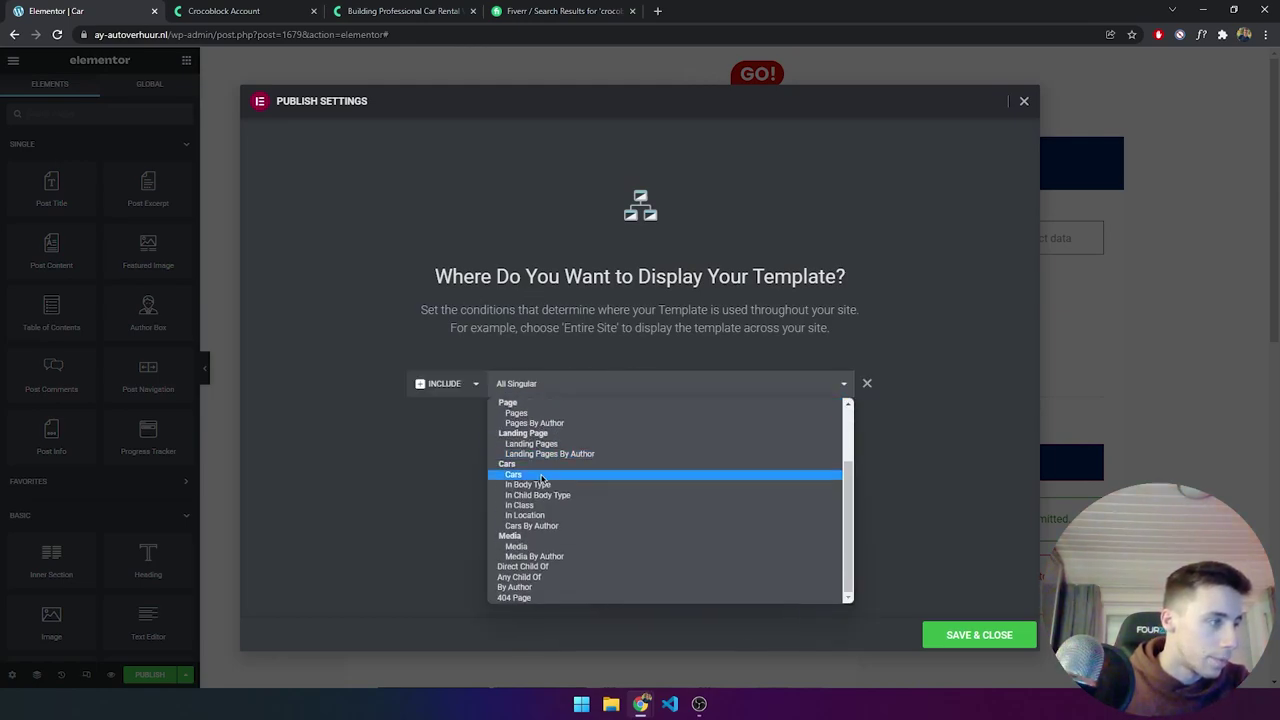
left_click(533, 475)
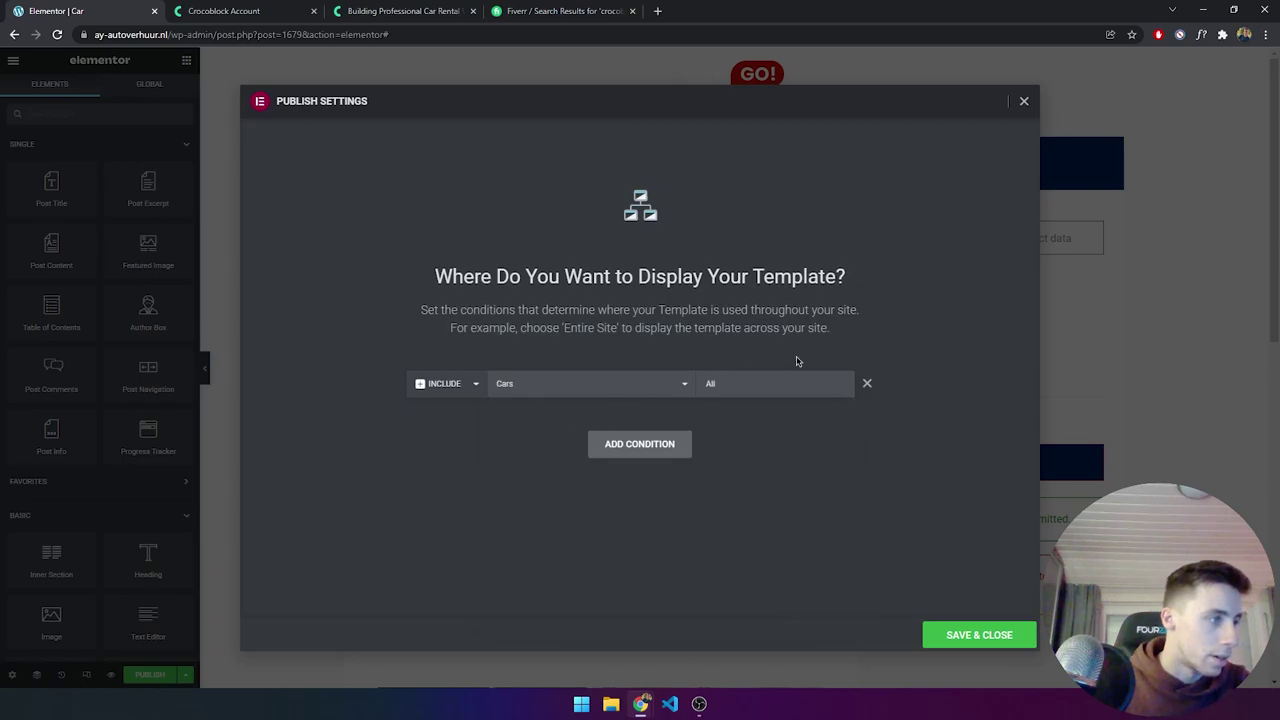
left_click(648, 385)
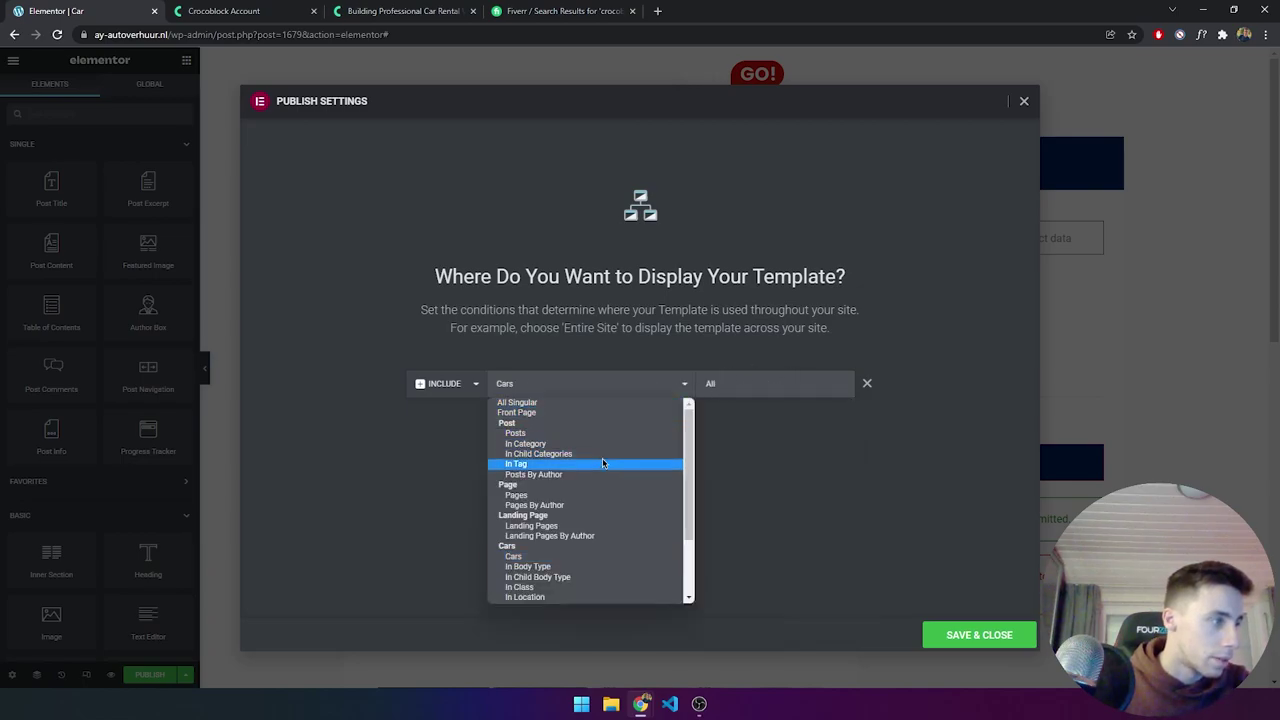
scroll(600, 465, "down", 3)
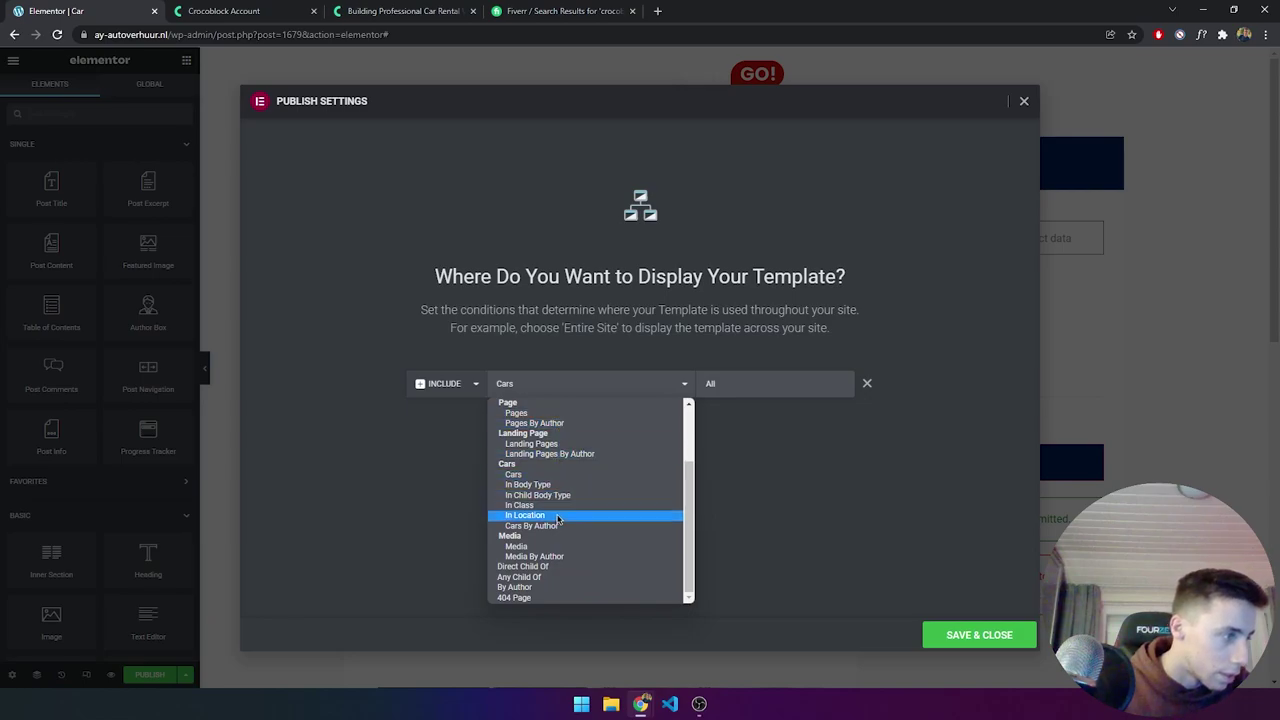
left_click(770, 395)
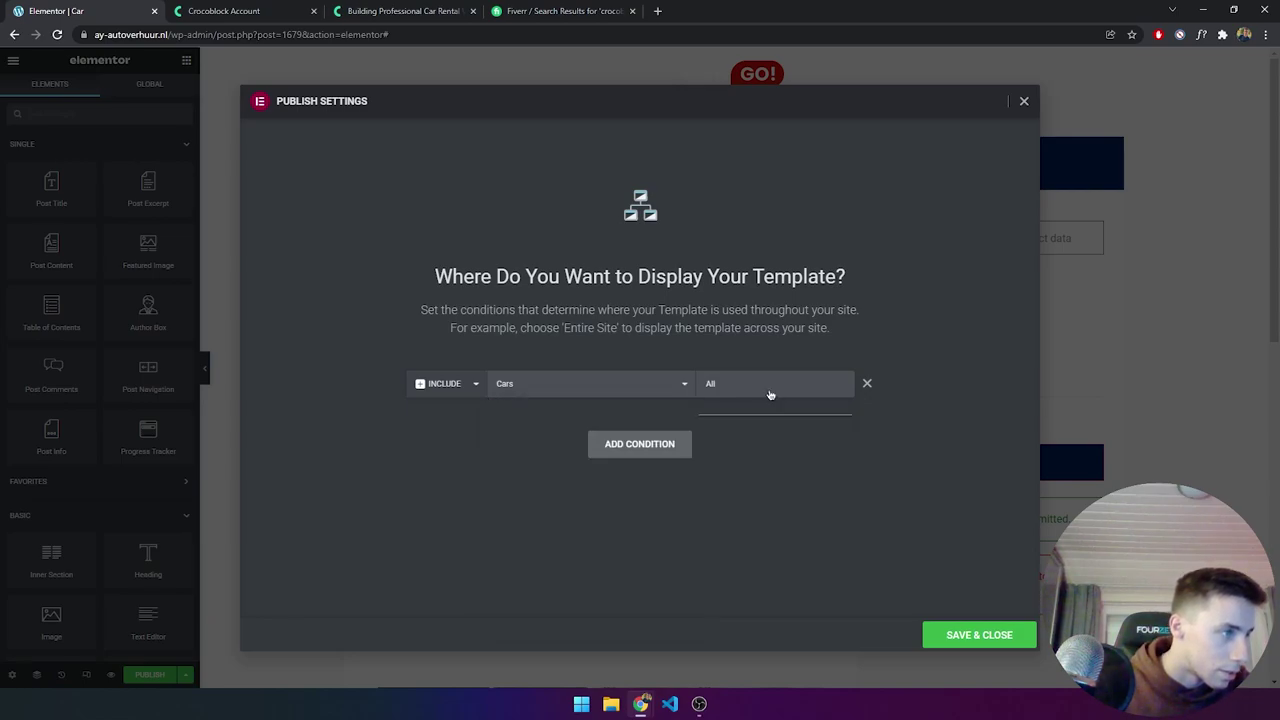
left_click(668, 391)
left_click(668, 391)
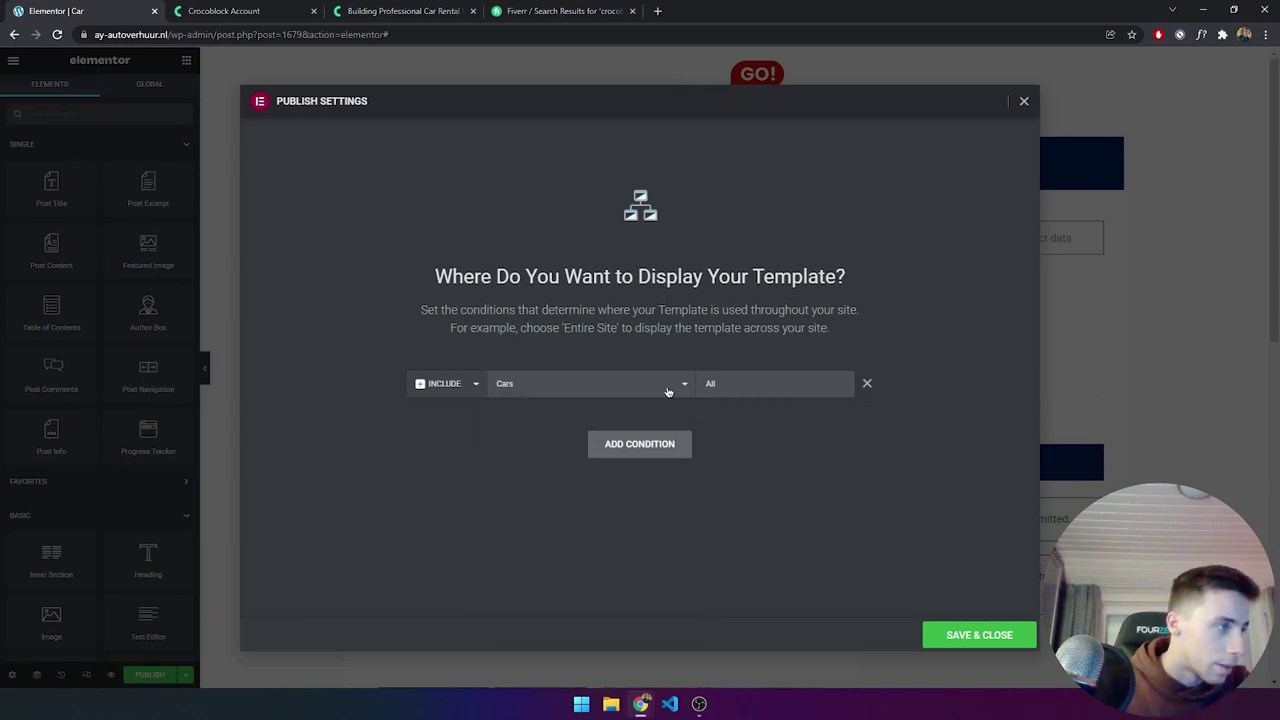
left_click(979, 636)
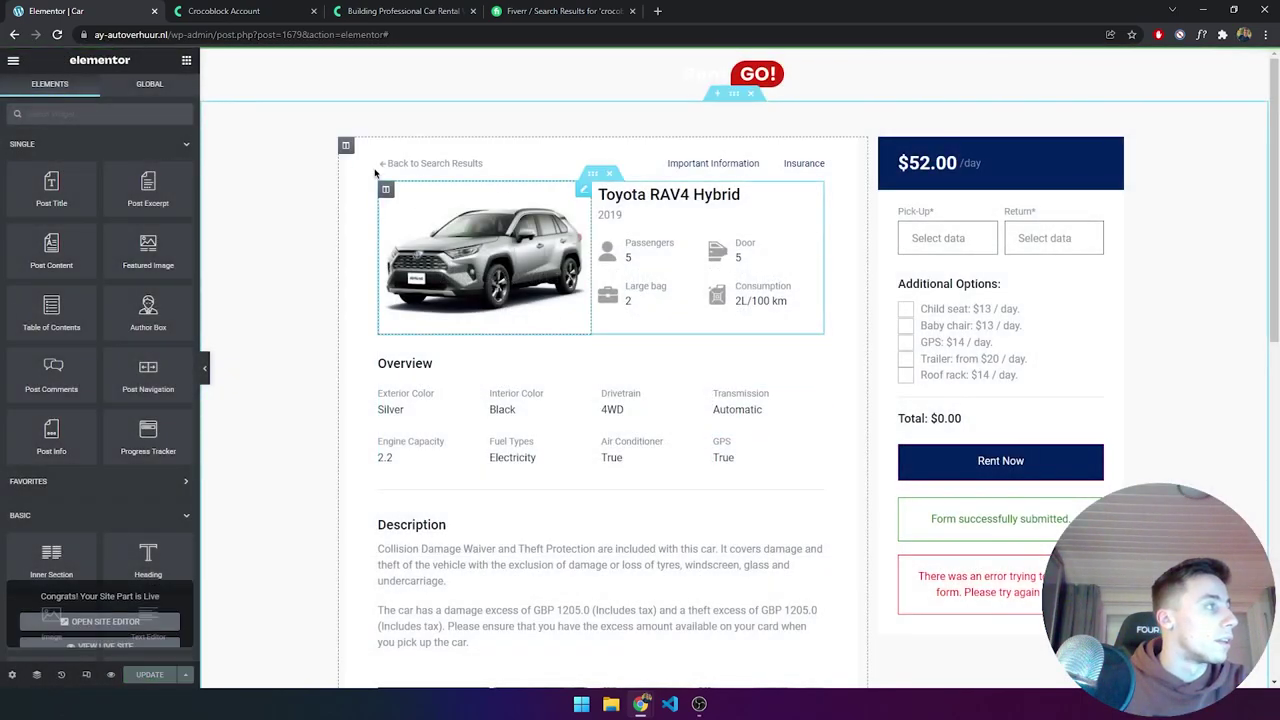
View the live site and open the MAZDA CX-5 from the homepage to check the published single car layout.
left_click(15, 63)
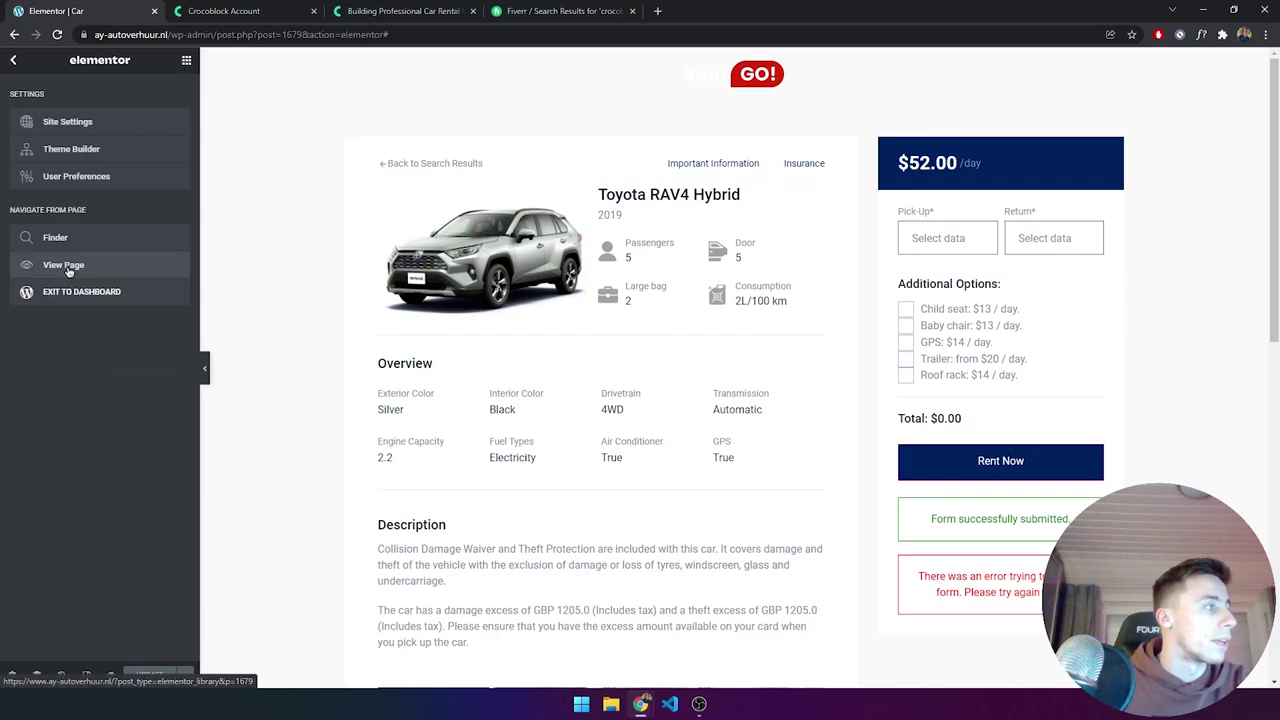
left_click(63, 264)
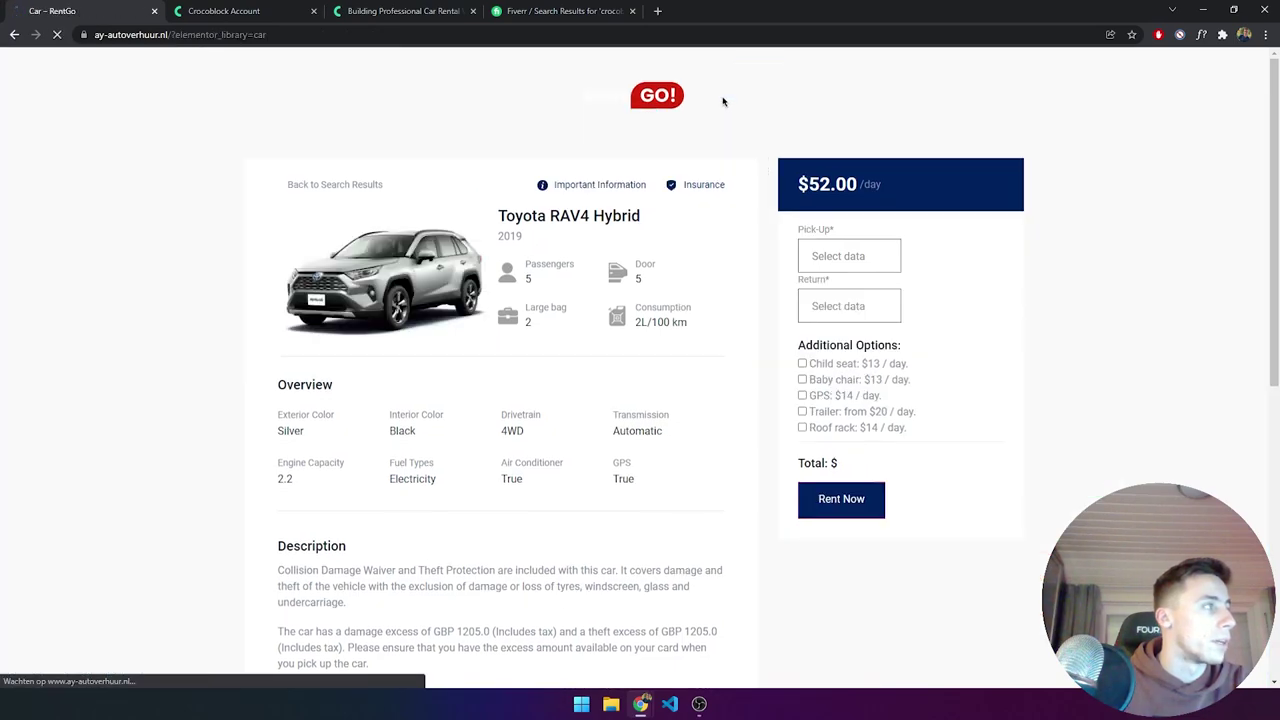
left_click(656, 95)
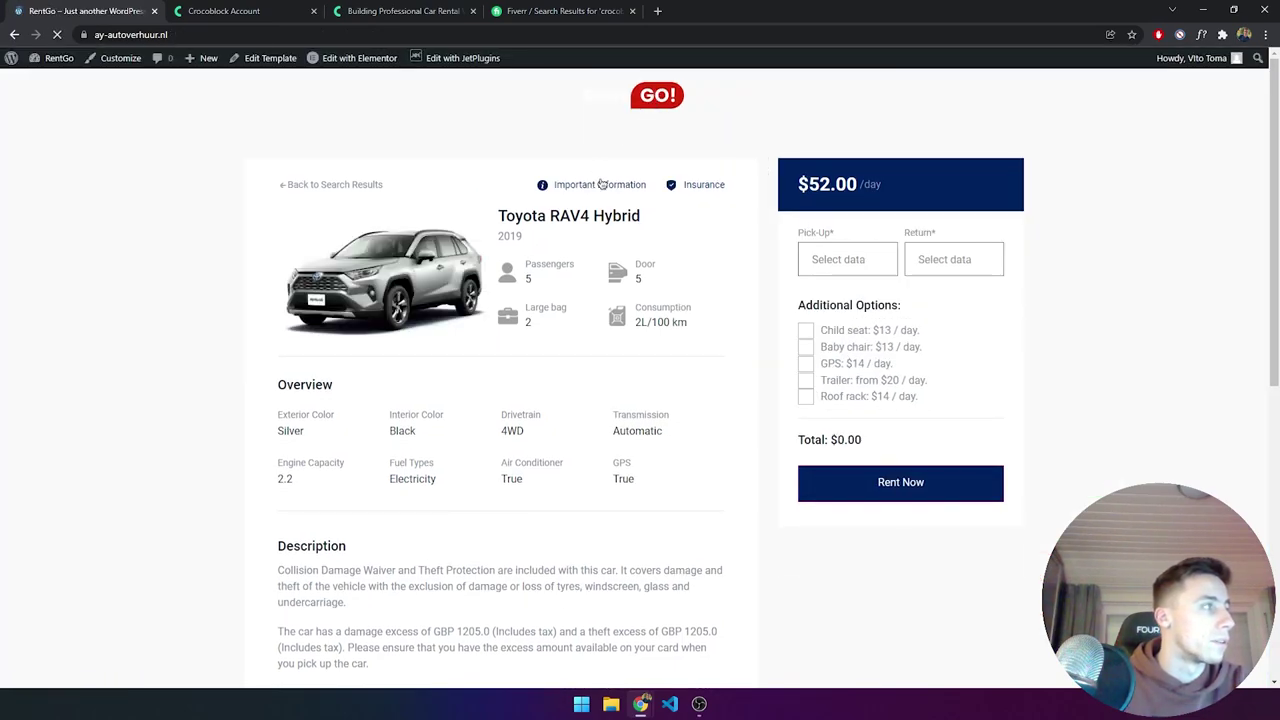
scroll(601, 183, "down", 6)
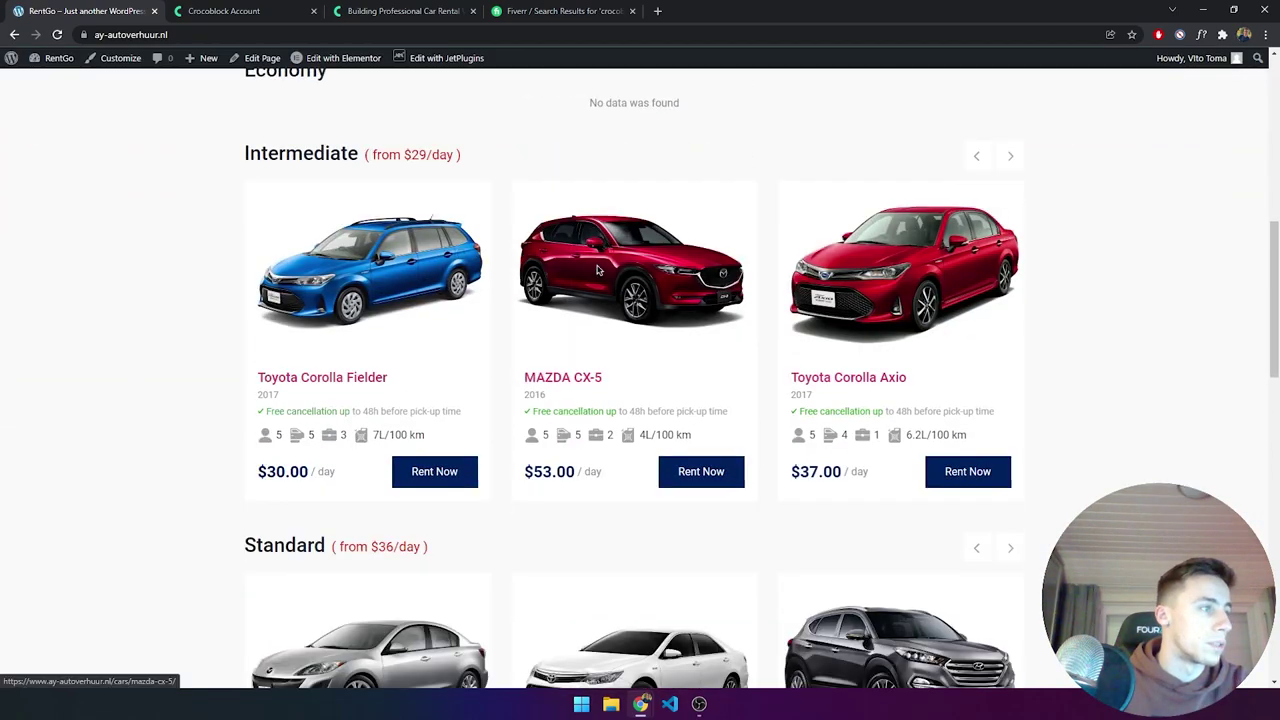
left_click(598, 268)
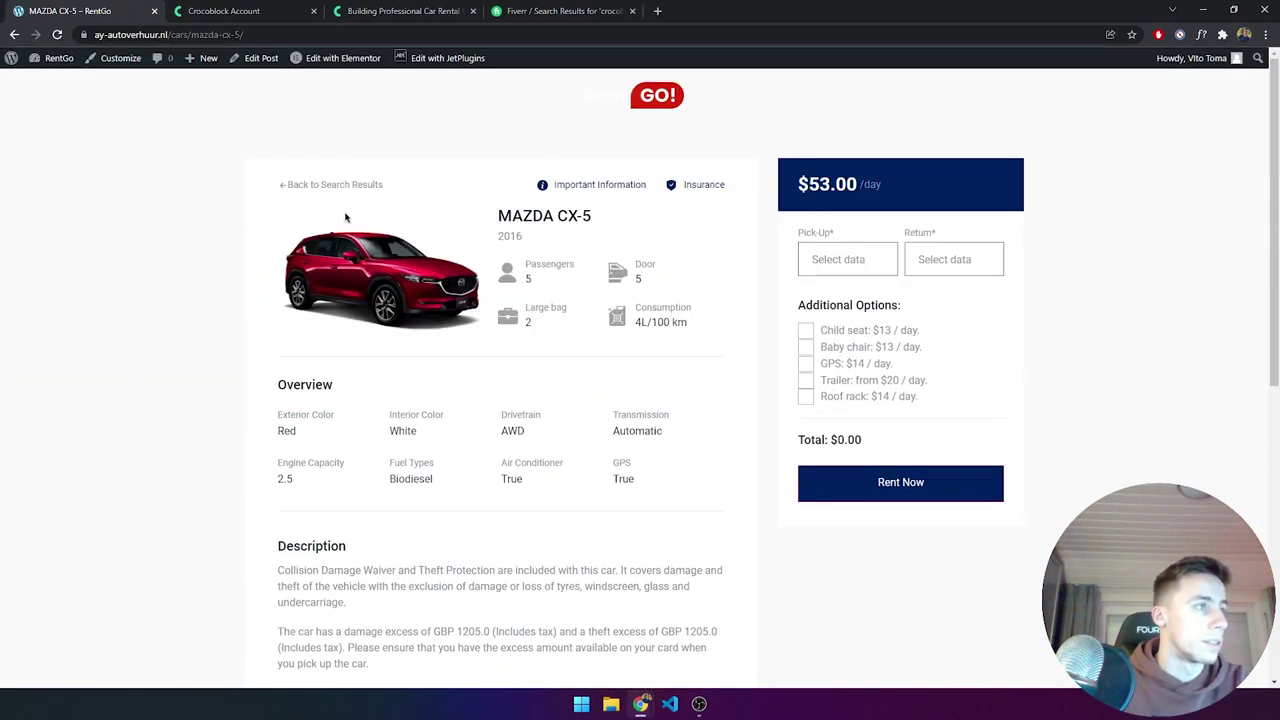
scroll(469, 194, "down", 6)
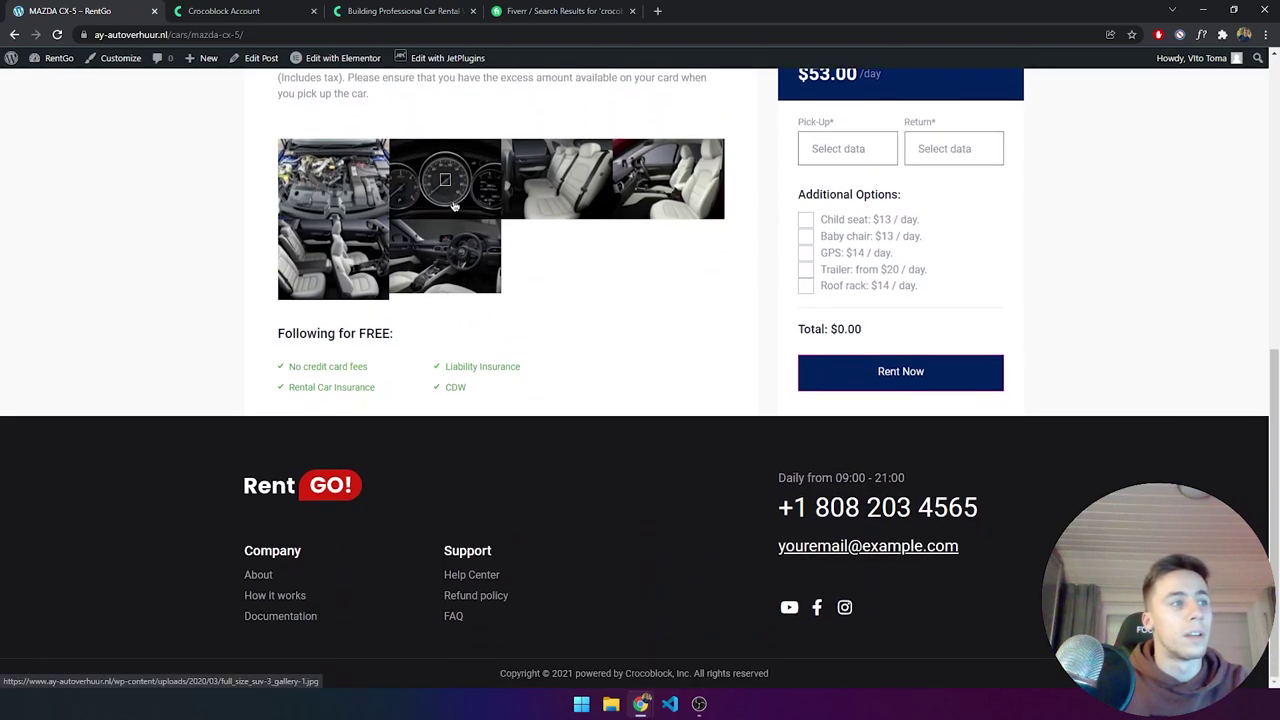
scroll(453, 205, "up", 6)
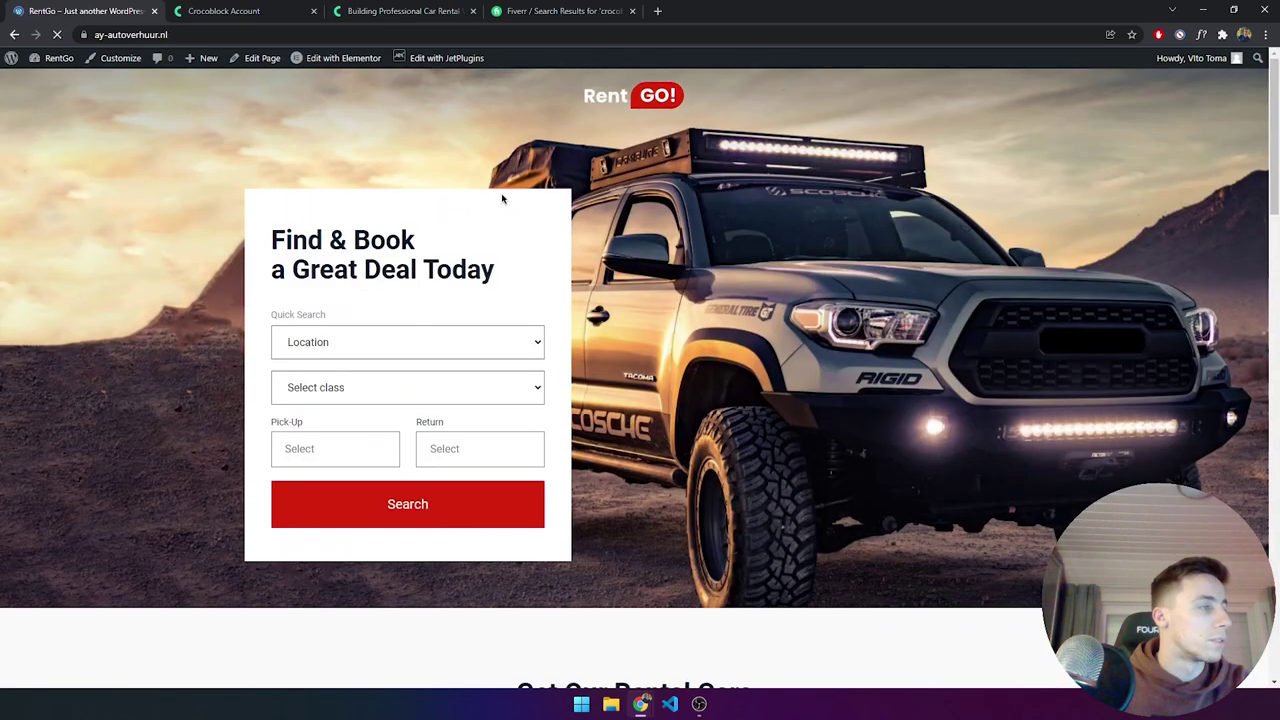
Look over the homepage and run a quick search with location Florida and class Luxury.
scroll(503, 201, "down", 3)
scroll(503, 201, "down", 7)
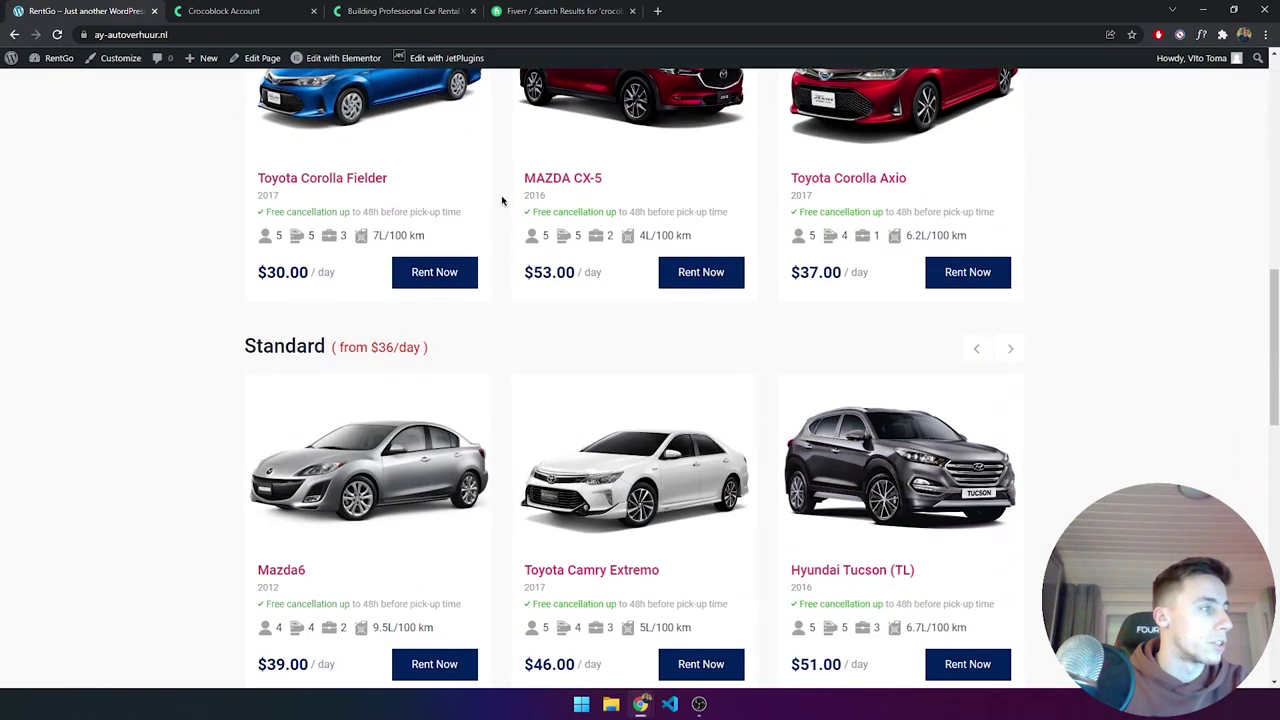
scroll(503, 201, "up", 7)
scroll(458, 238, "up", 3)
left_click(401, 340)
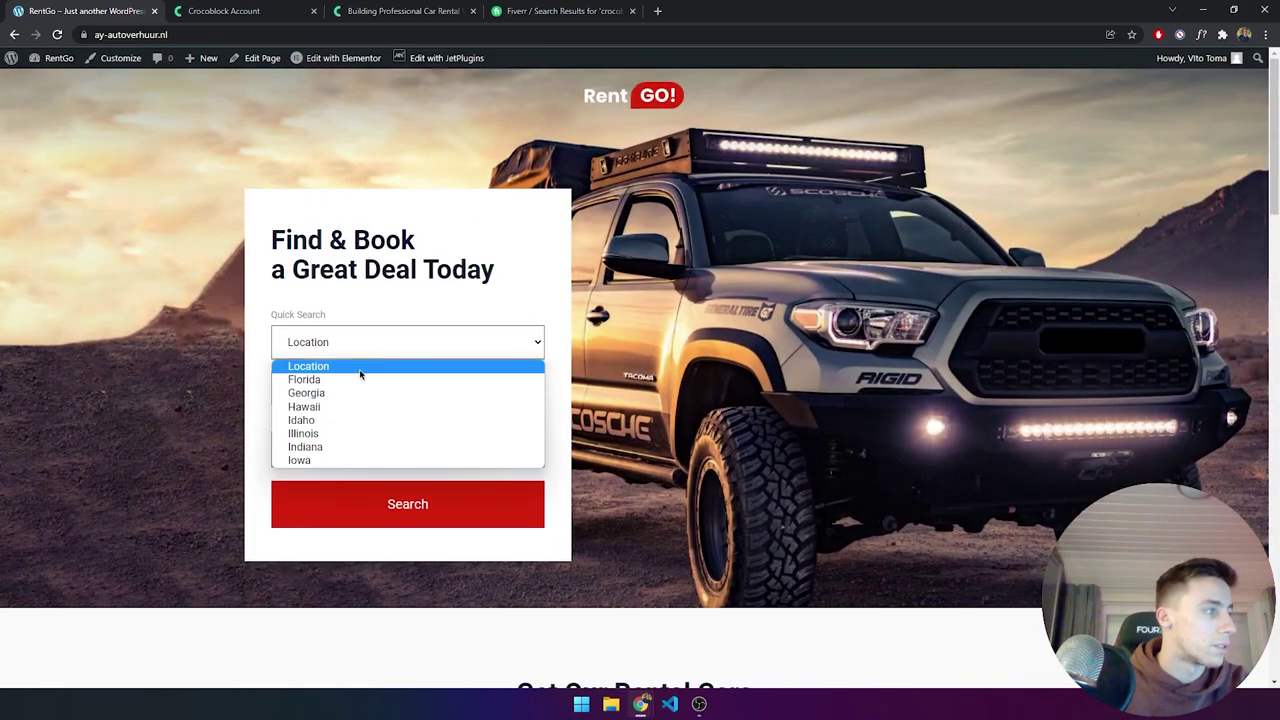
left_click(347, 381)
left_click(345, 390)
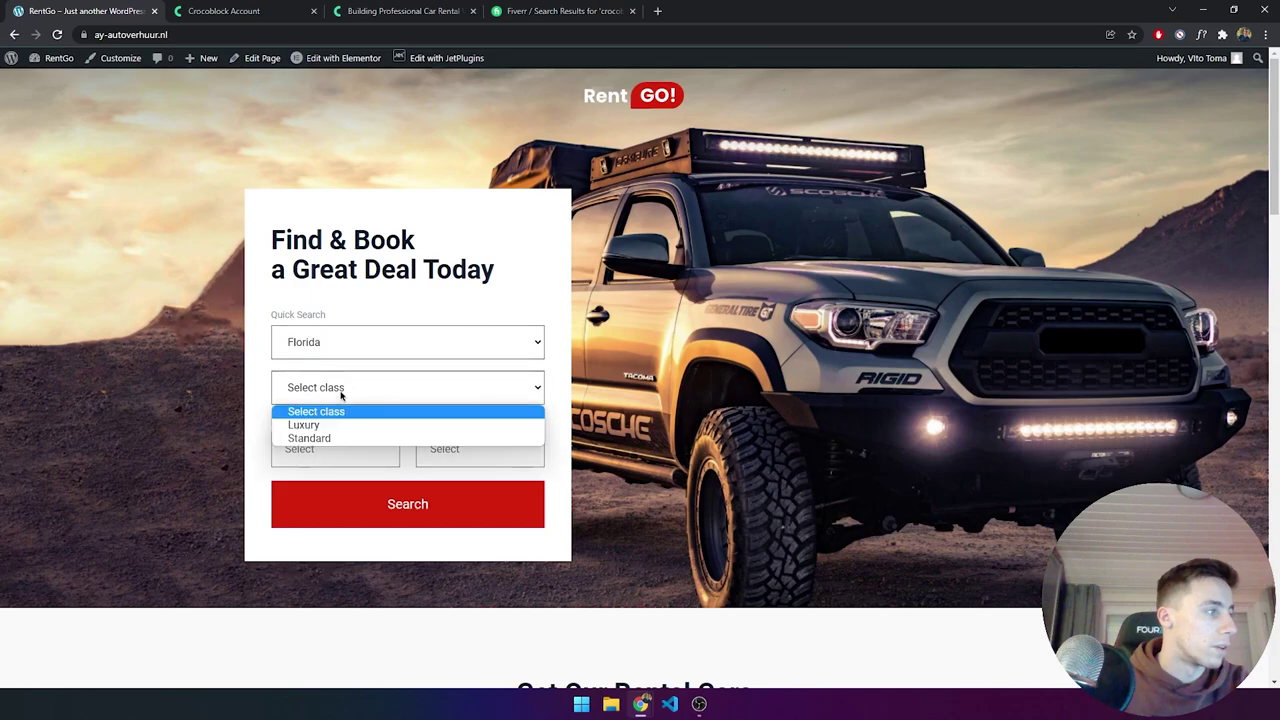
left_click(335, 423)
left_click(350, 510)
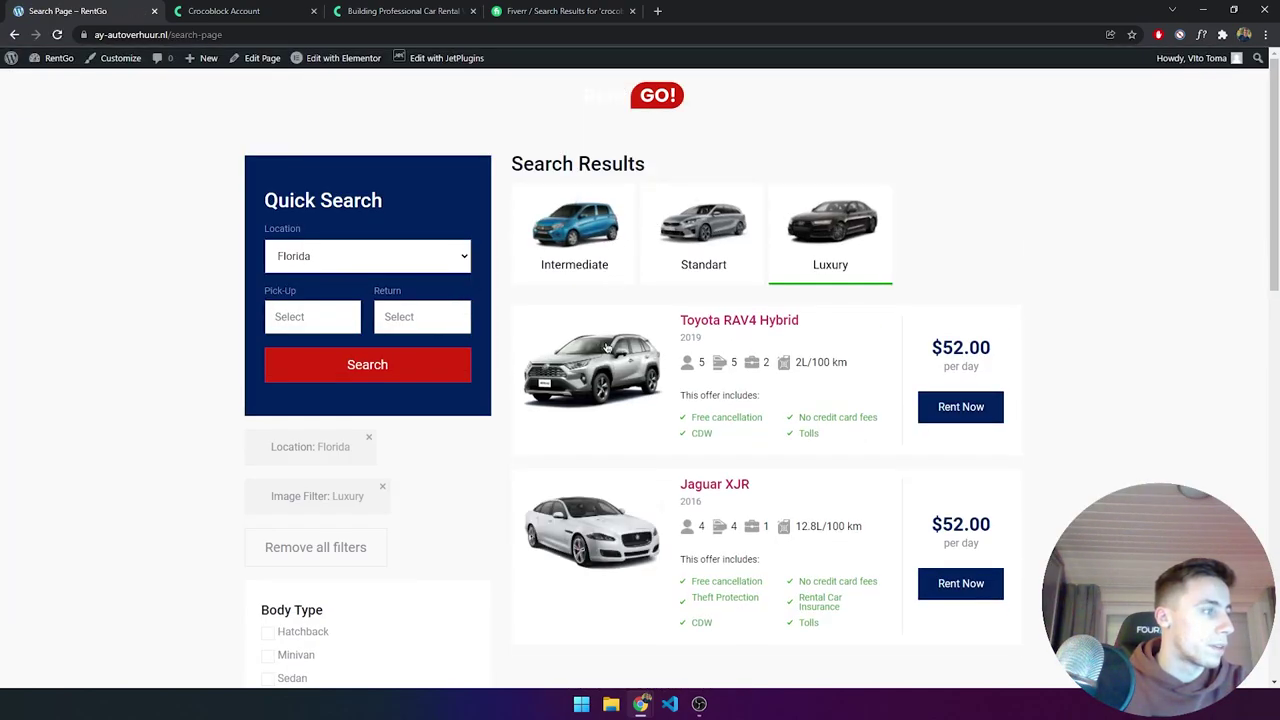
Look through the search page's filters, then remove the active Florida location and Luxury filters.
scroll(606, 368, "down", 2)
scroll(604, 342, "down", 9)
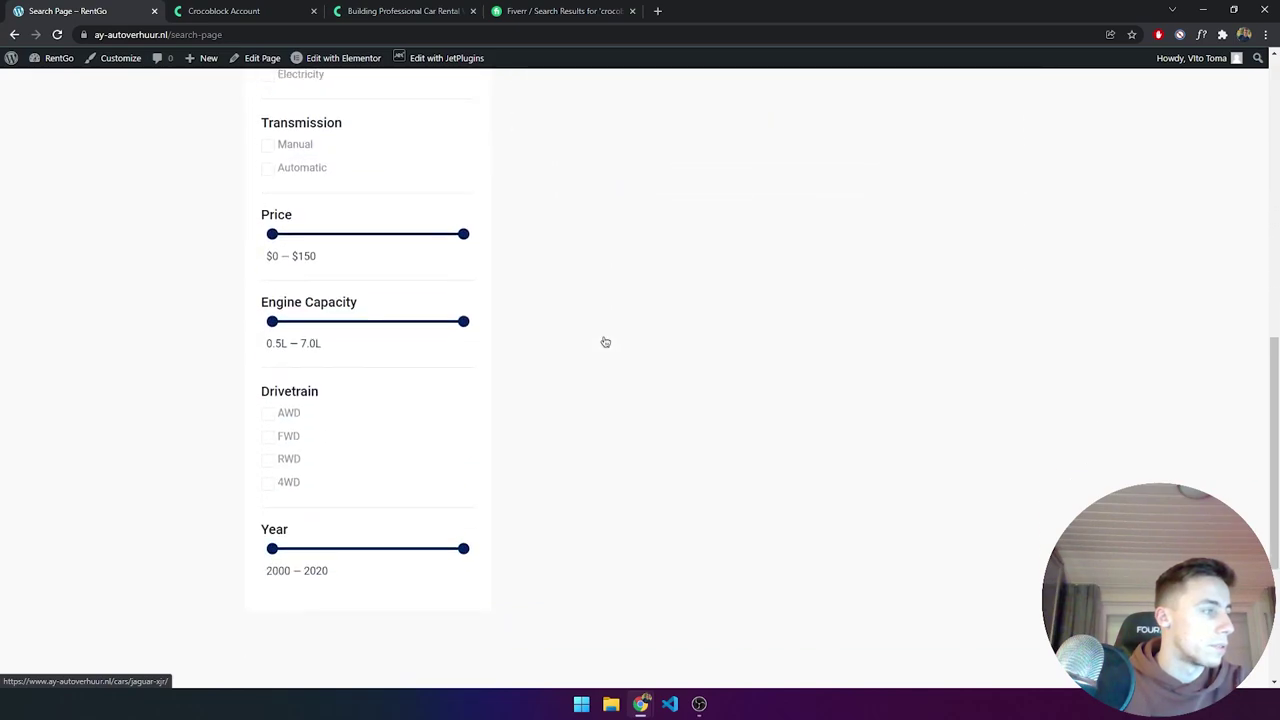
scroll(604, 342, "up", 10)
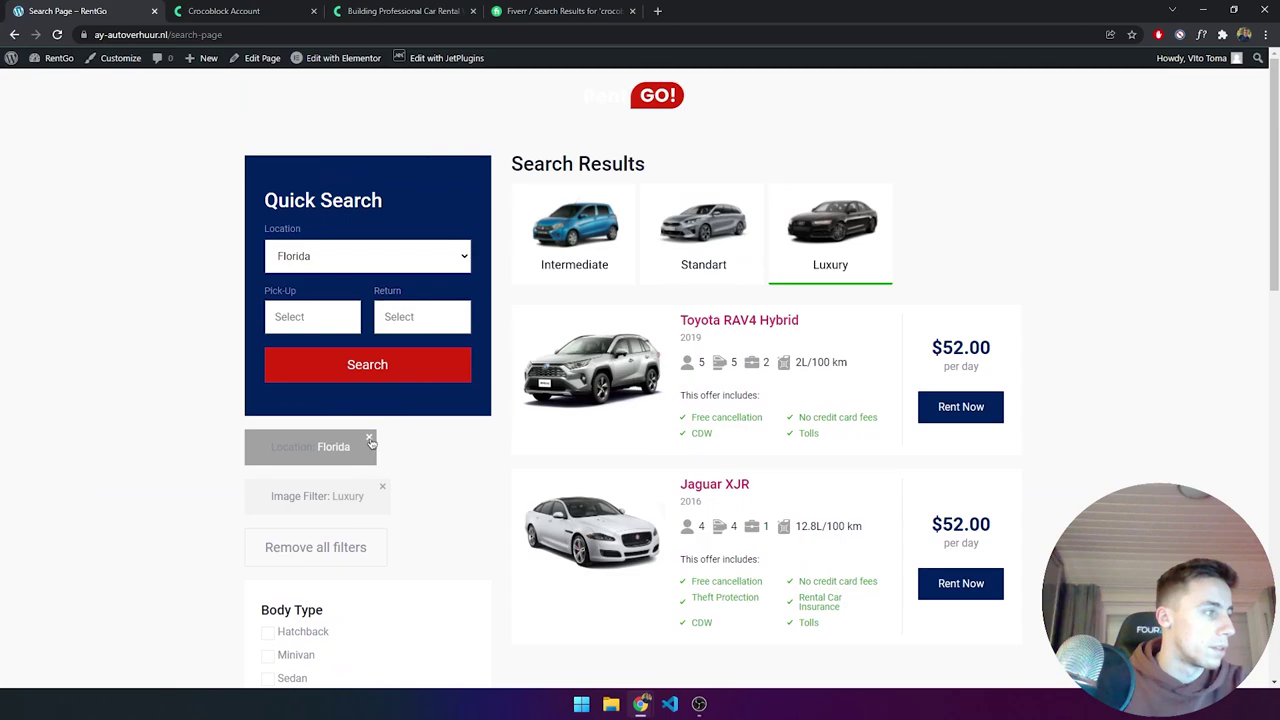
left_click(370, 441)
left_click(386, 440)
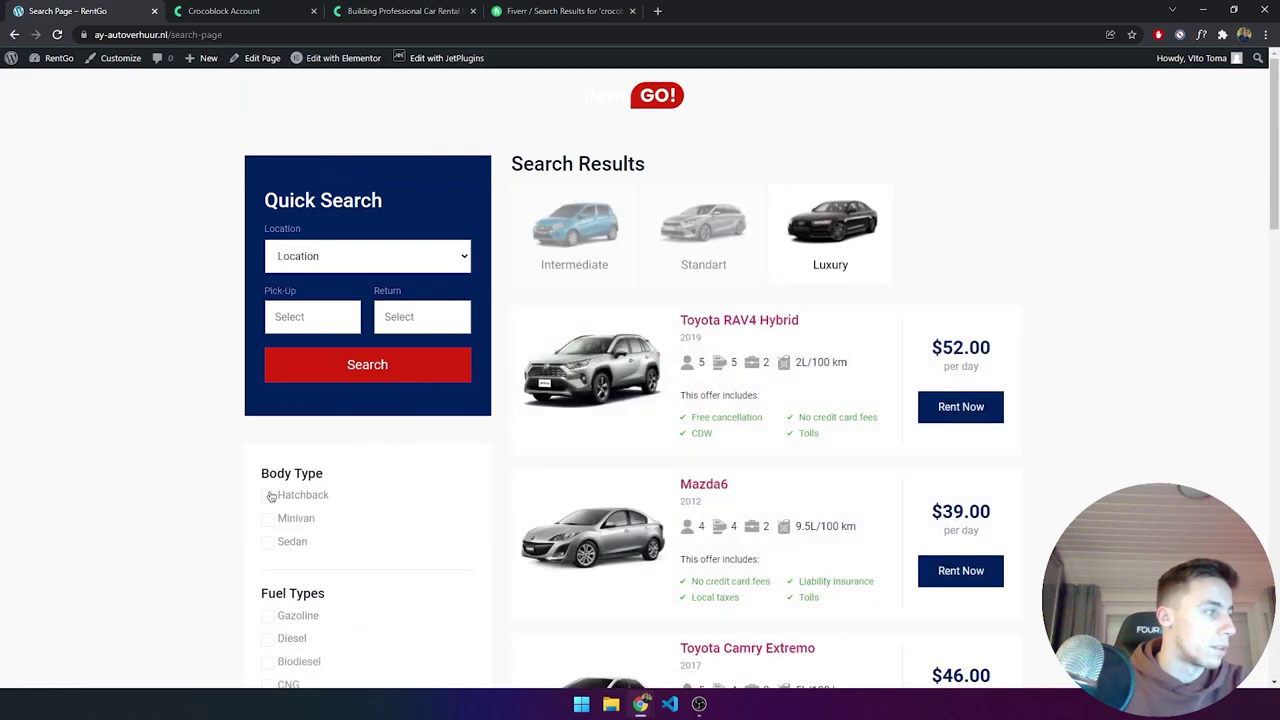
Test the Hatchback, Manual transmission and FWD filters, clearing each again, and look through the unfiltered car list.
left_click(270, 496)
left_click(370, 505)
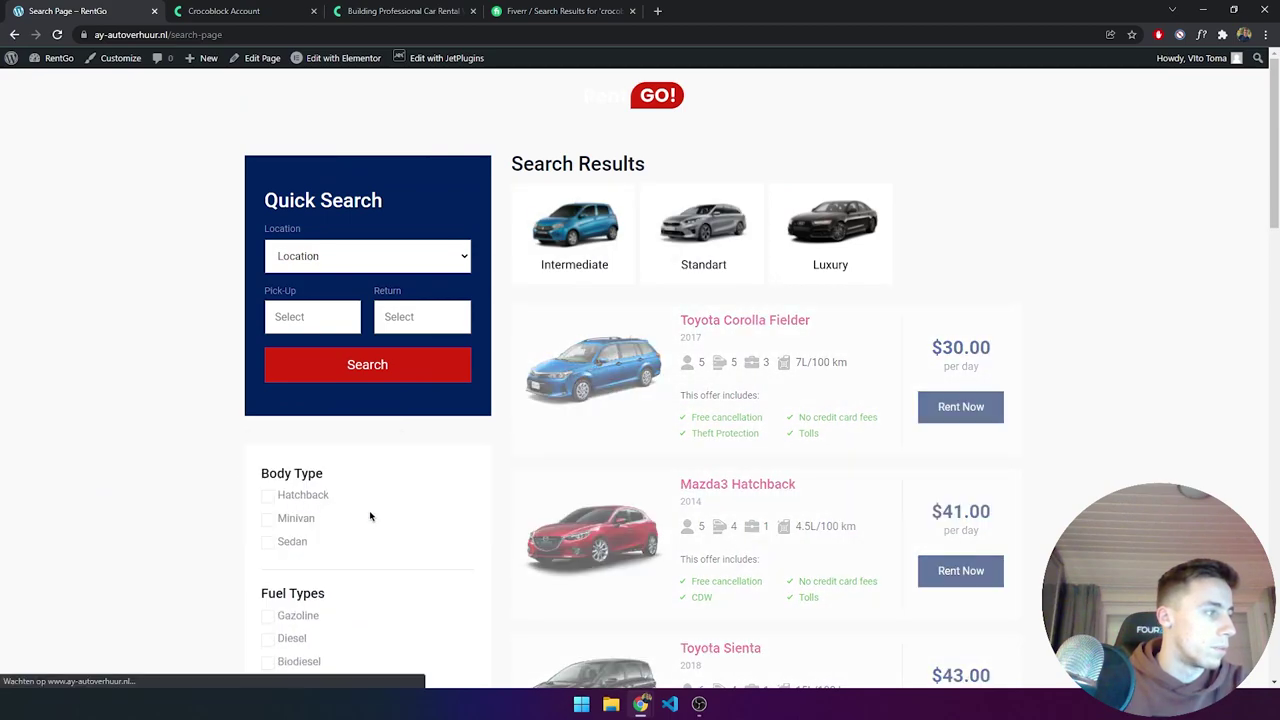
scroll(530, 337, "down", 5)
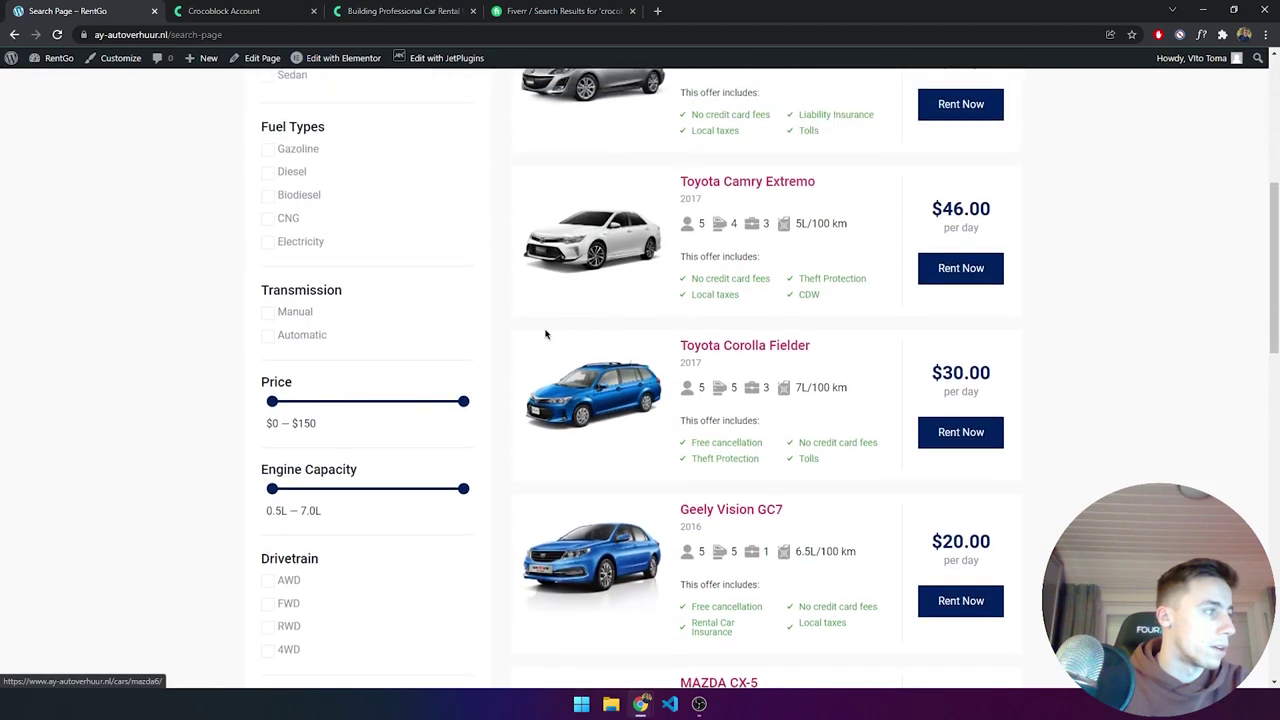
left_click(277, 312)
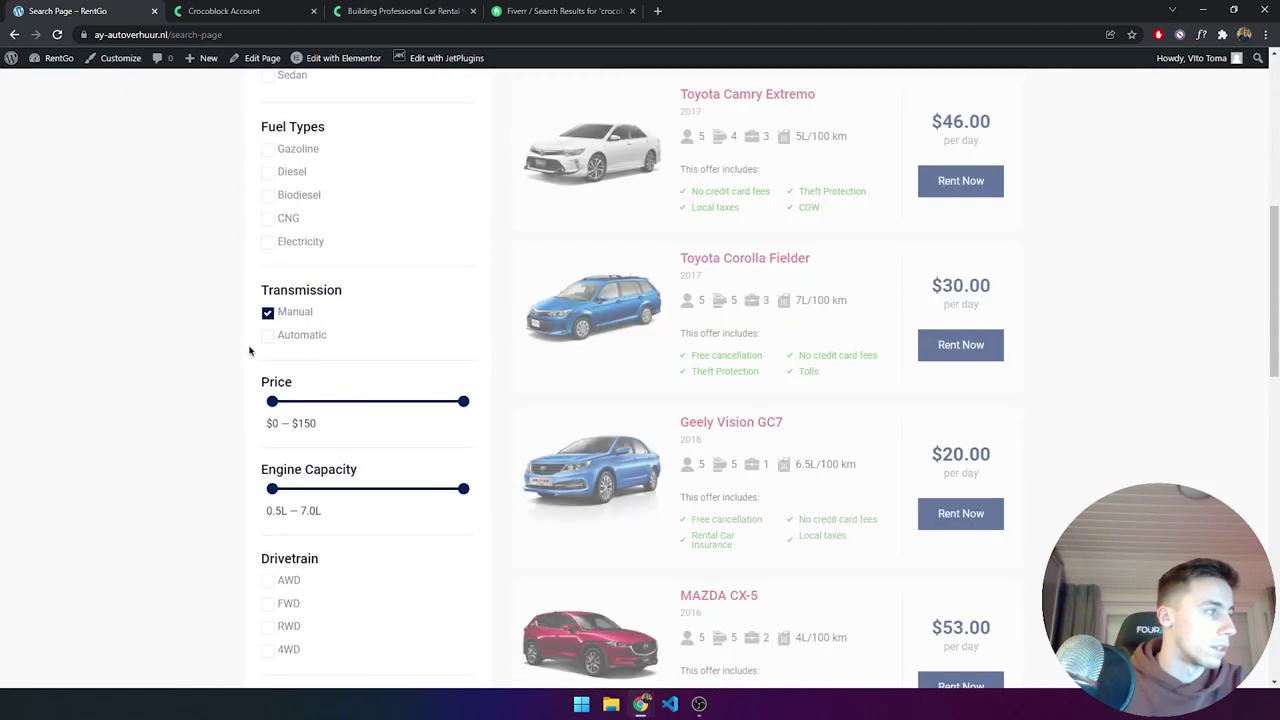
left_click(269, 314)
scroll(280, 350, "down", 2)
left_click(268, 404)
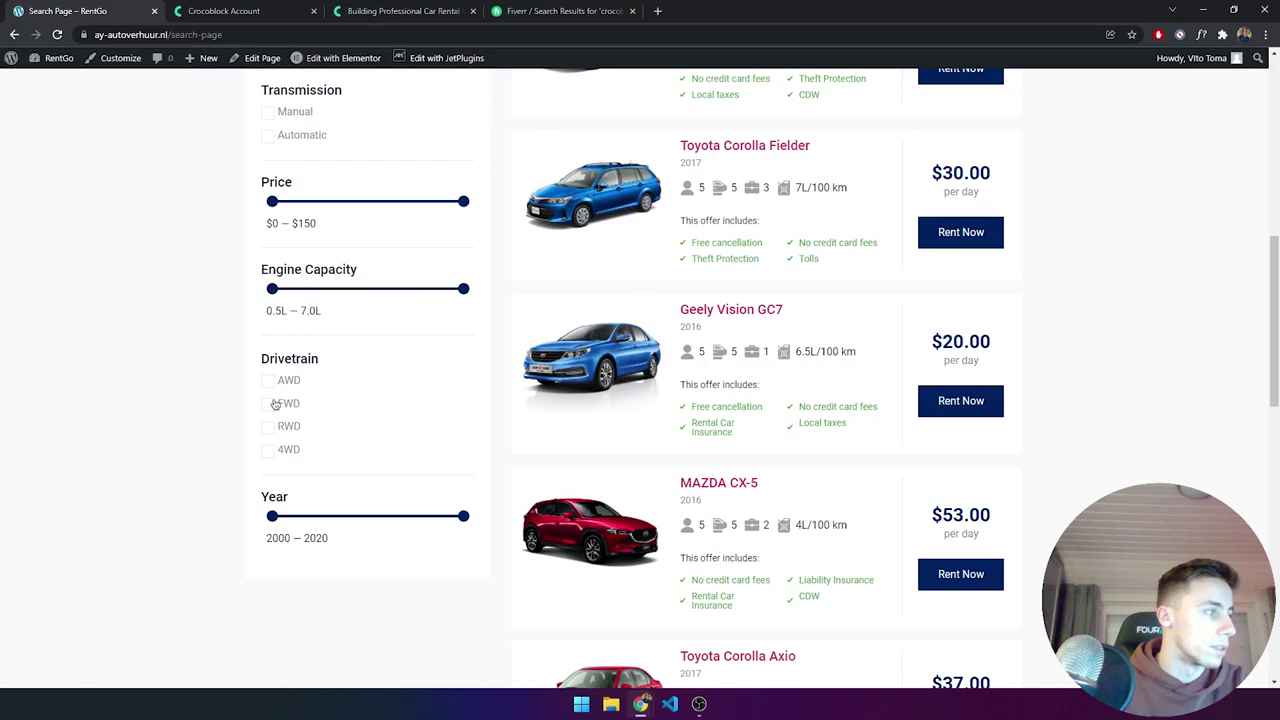
left_click(268, 404)
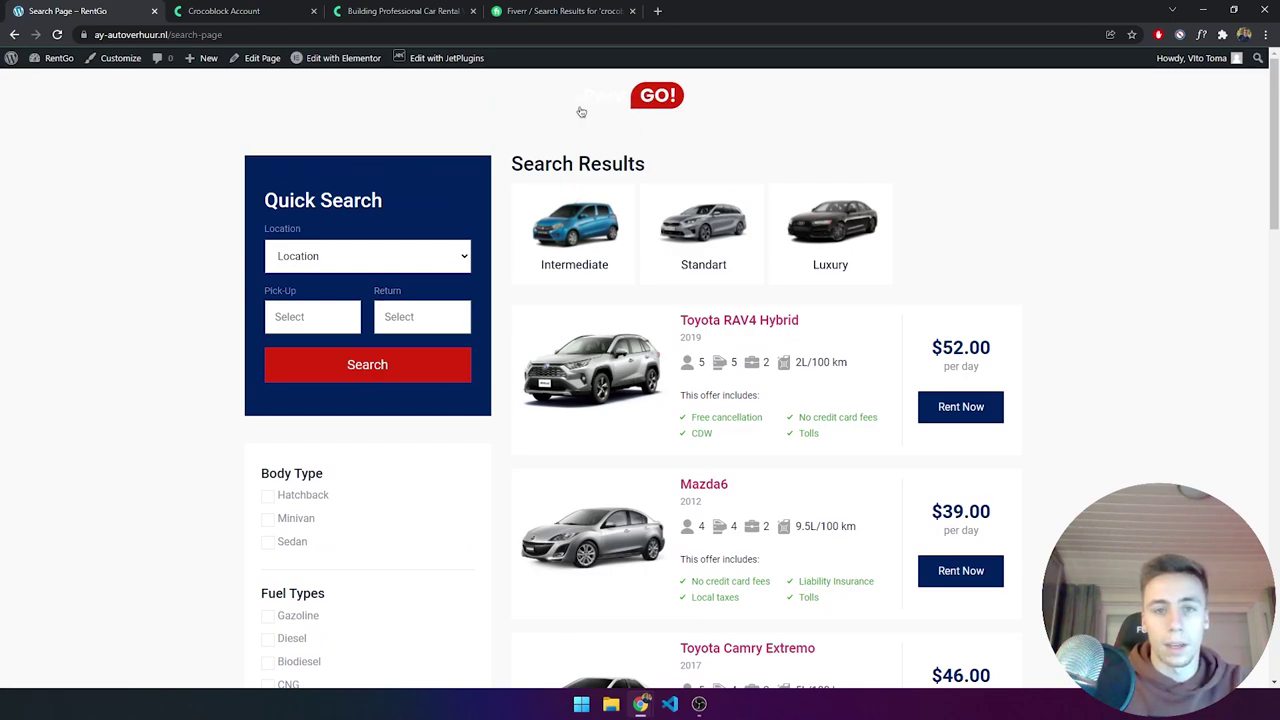
scroll(646, 192, "down", 20)
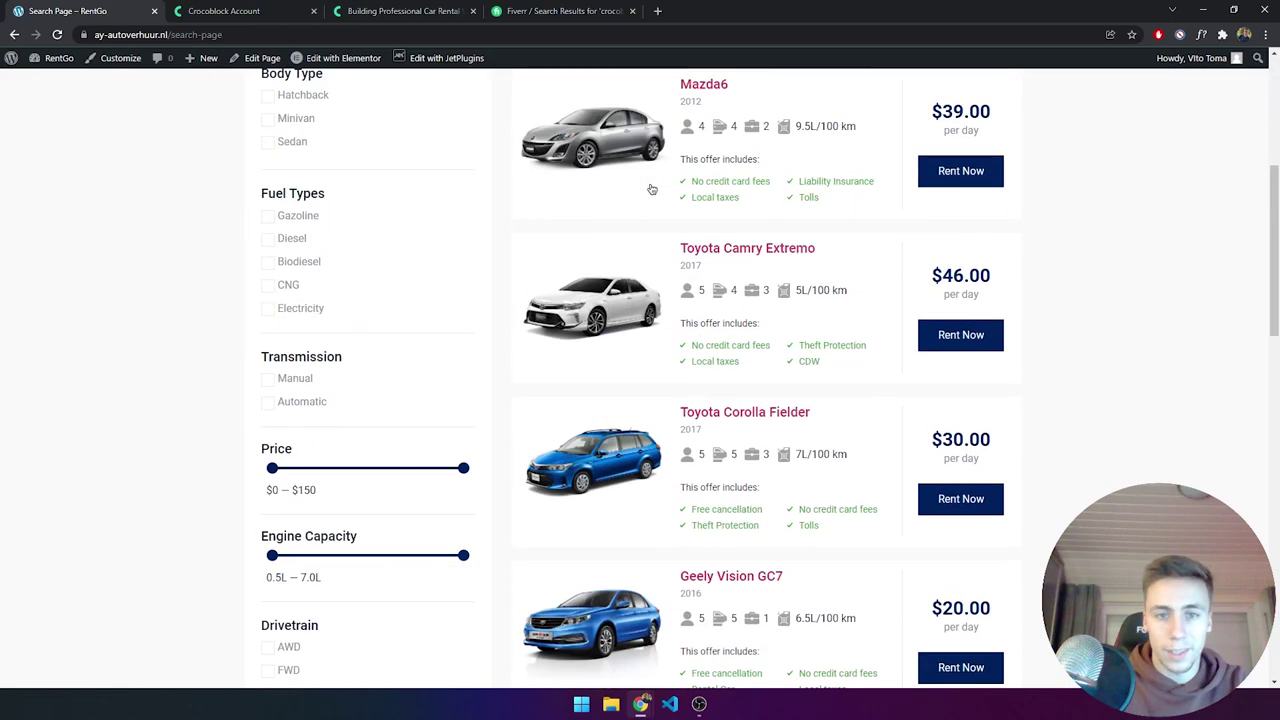
scroll(649, 205, "down", 2)
scroll(640, 220, "up", 20)
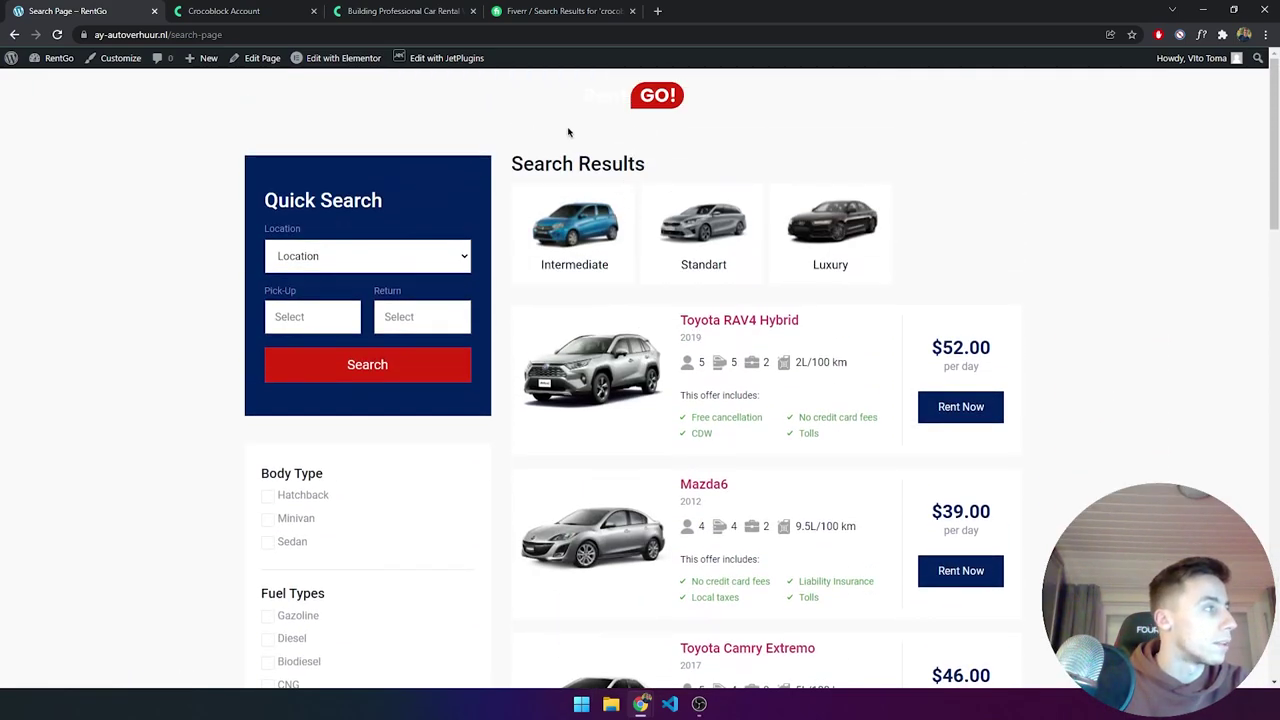
Open the site's Header template in Elementor and bring up its display conditions.
mouse_move(300, 58)
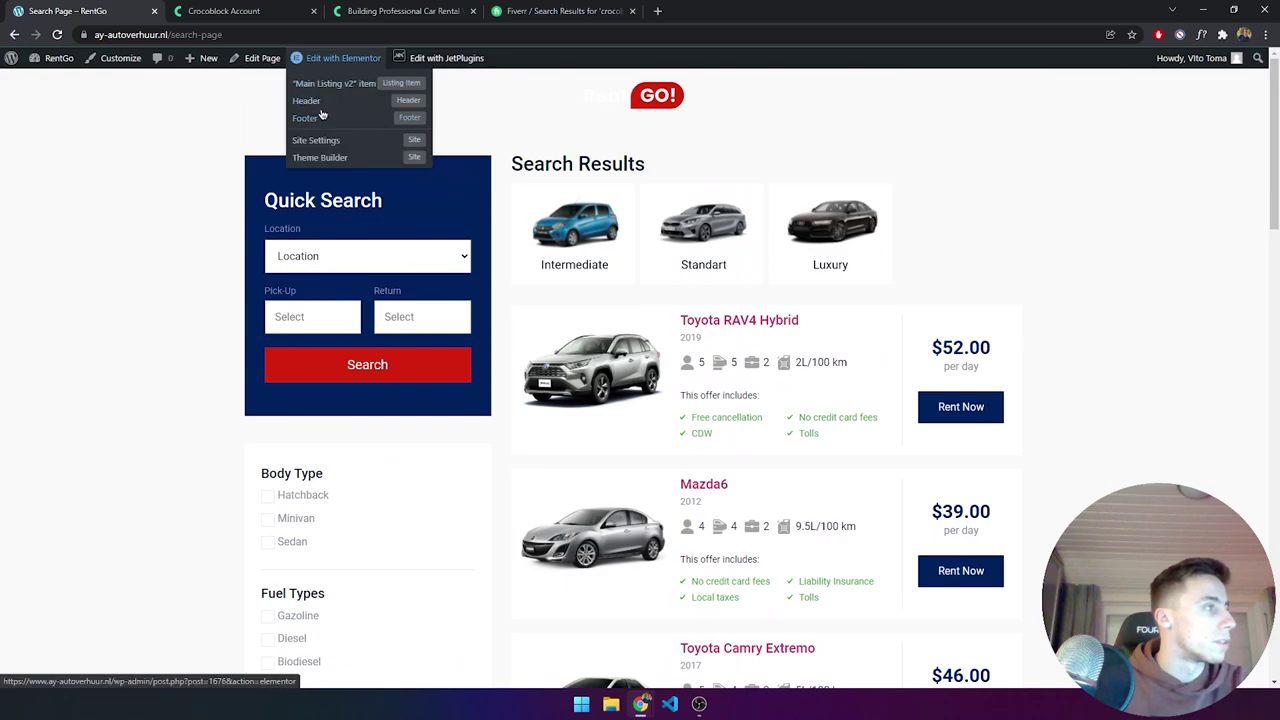
left_click(320, 102)
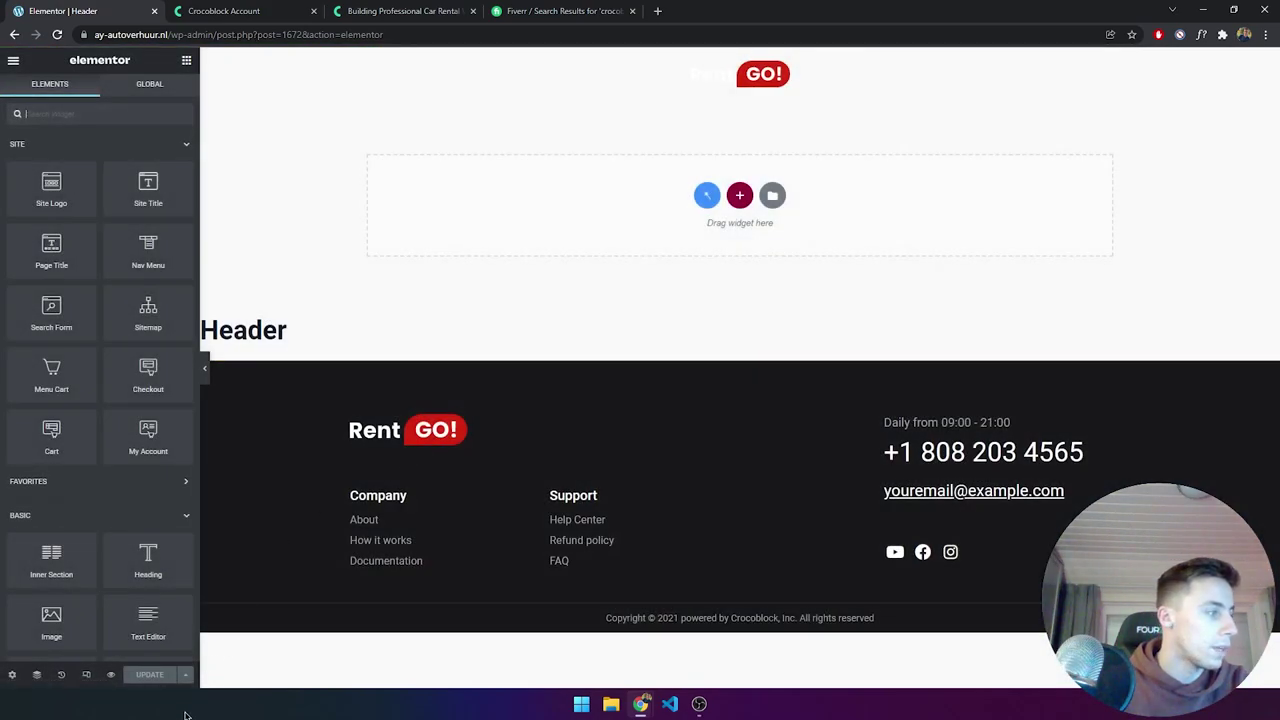
left_click(185, 684)
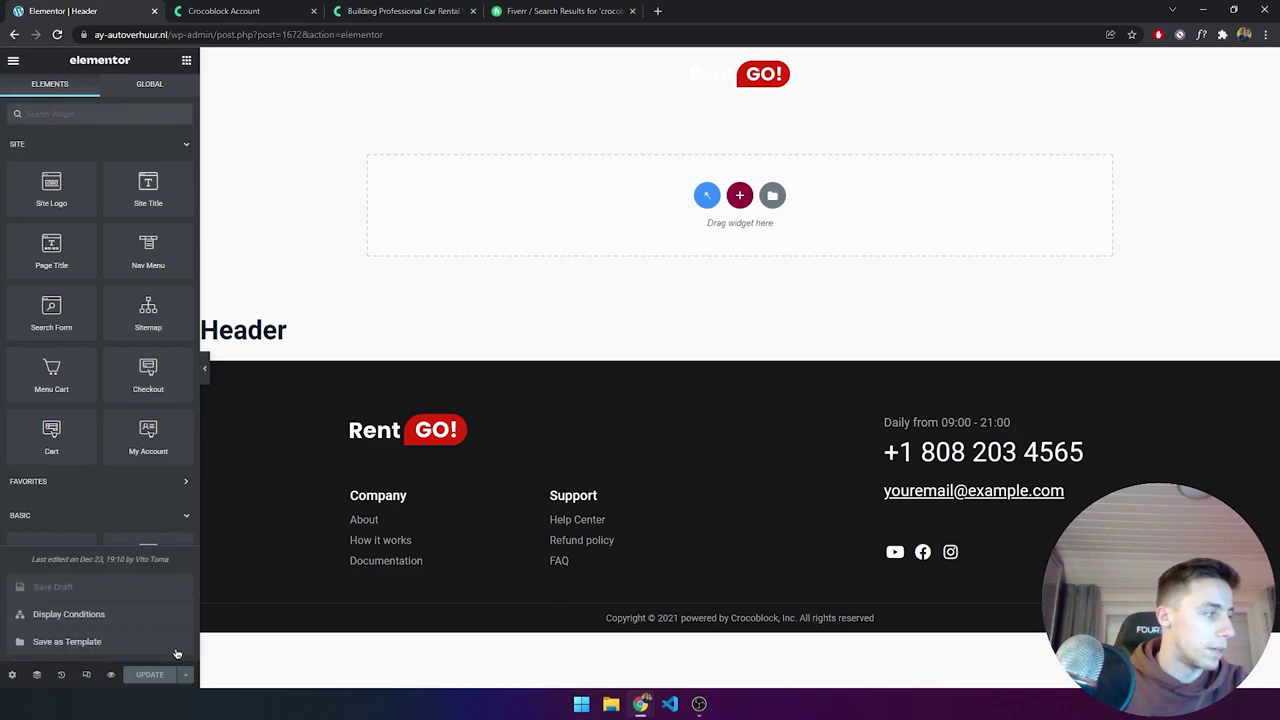
left_click(172, 616)
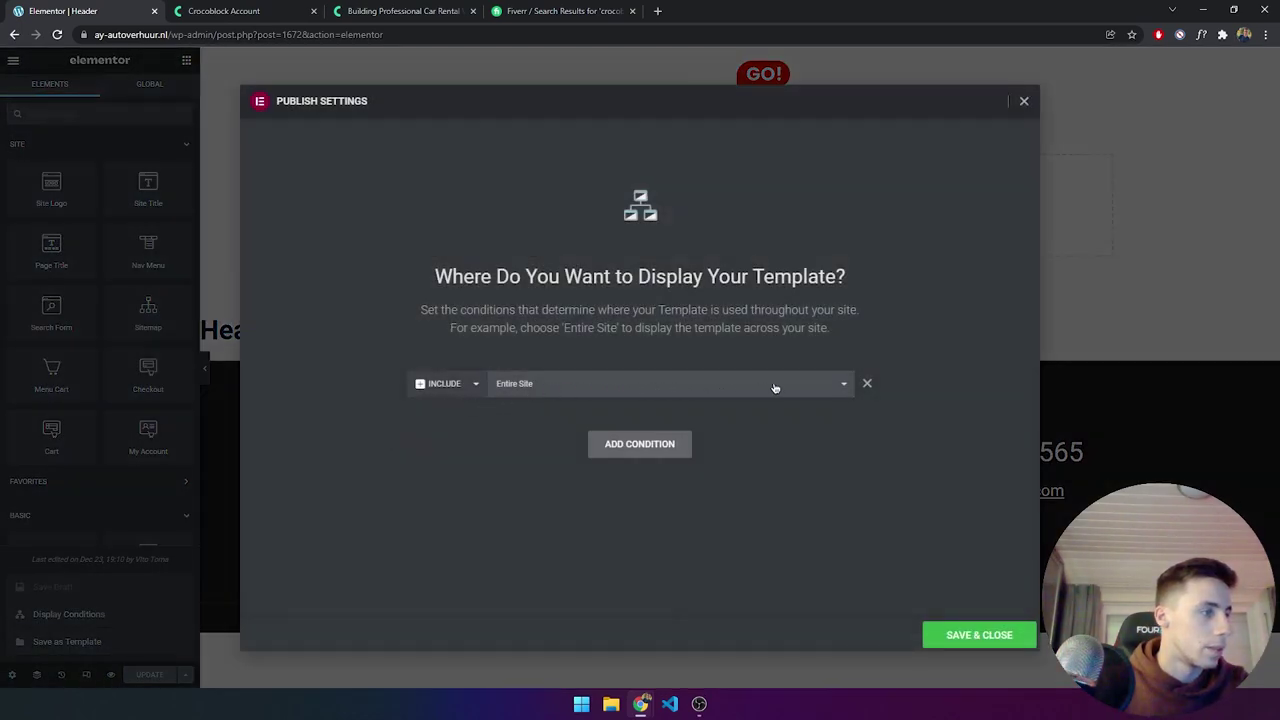
Replace the header's Entire Site condition with Include, Singular, Pages, search for the page "home", and close the settings.
left_click(867, 385)
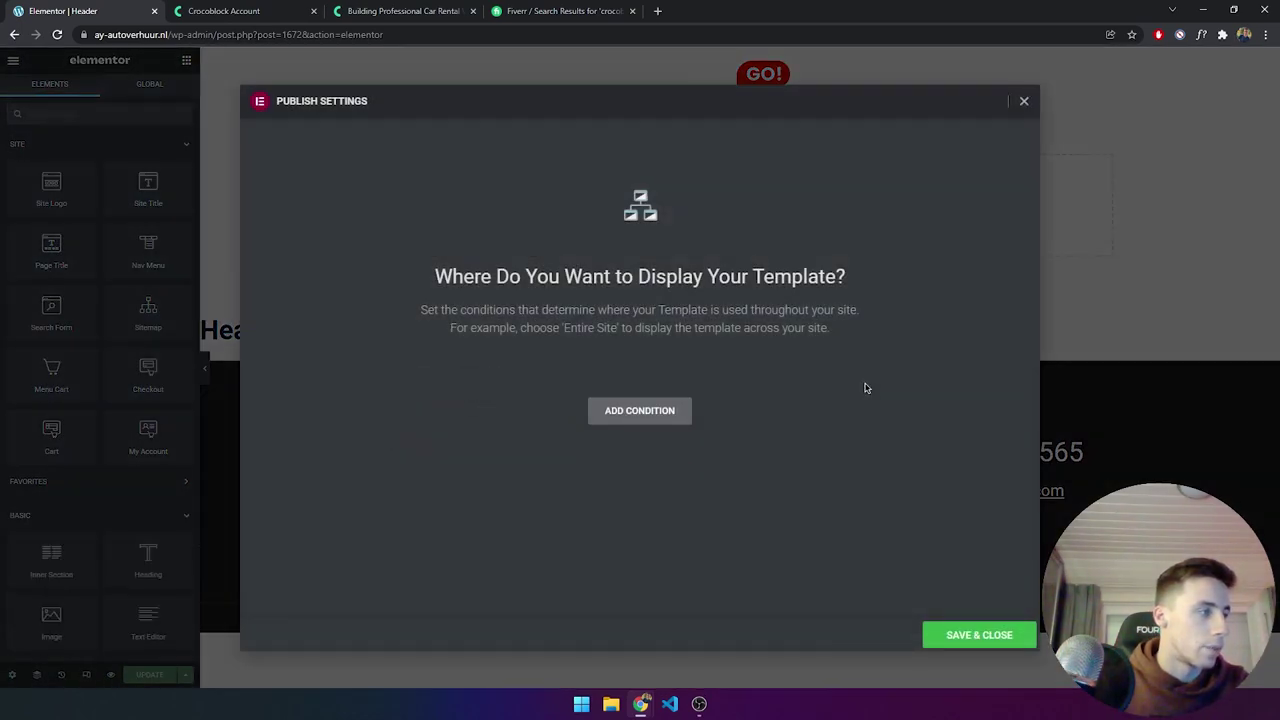
left_click(614, 414)
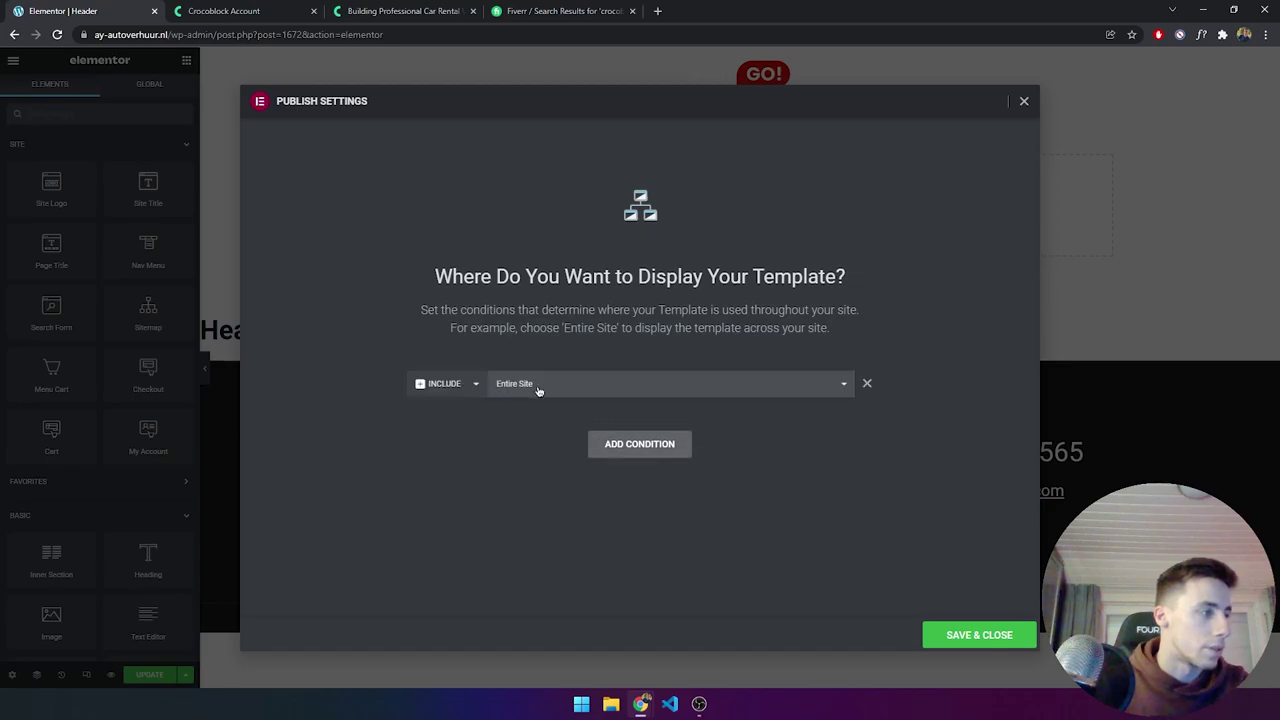
left_click(538, 388)
left_click(537, 434)
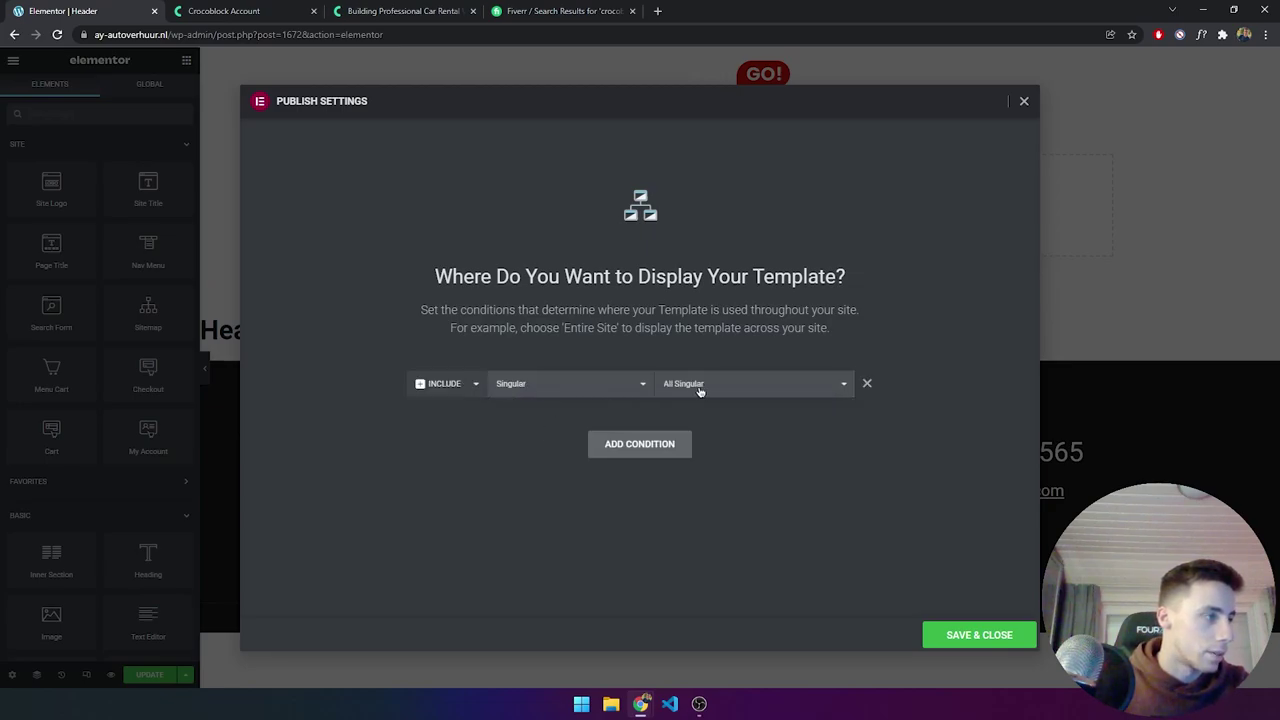
left_click(700, 388)
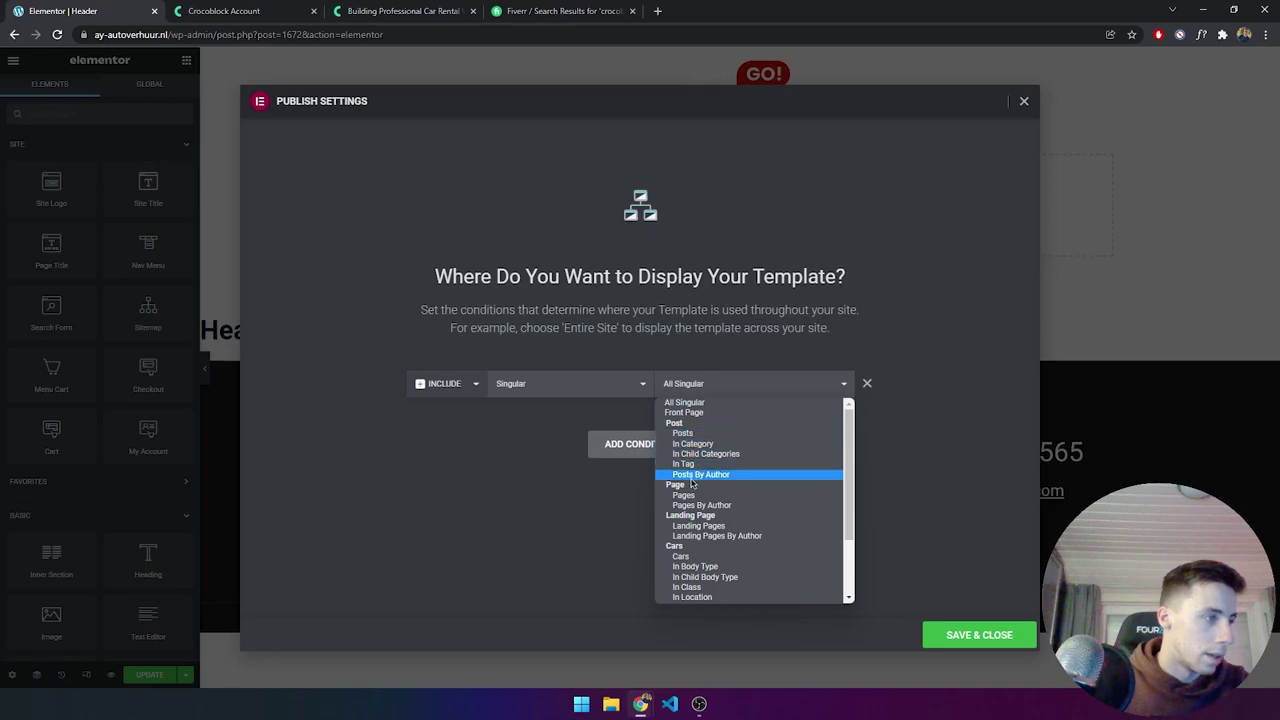
key("Escape")
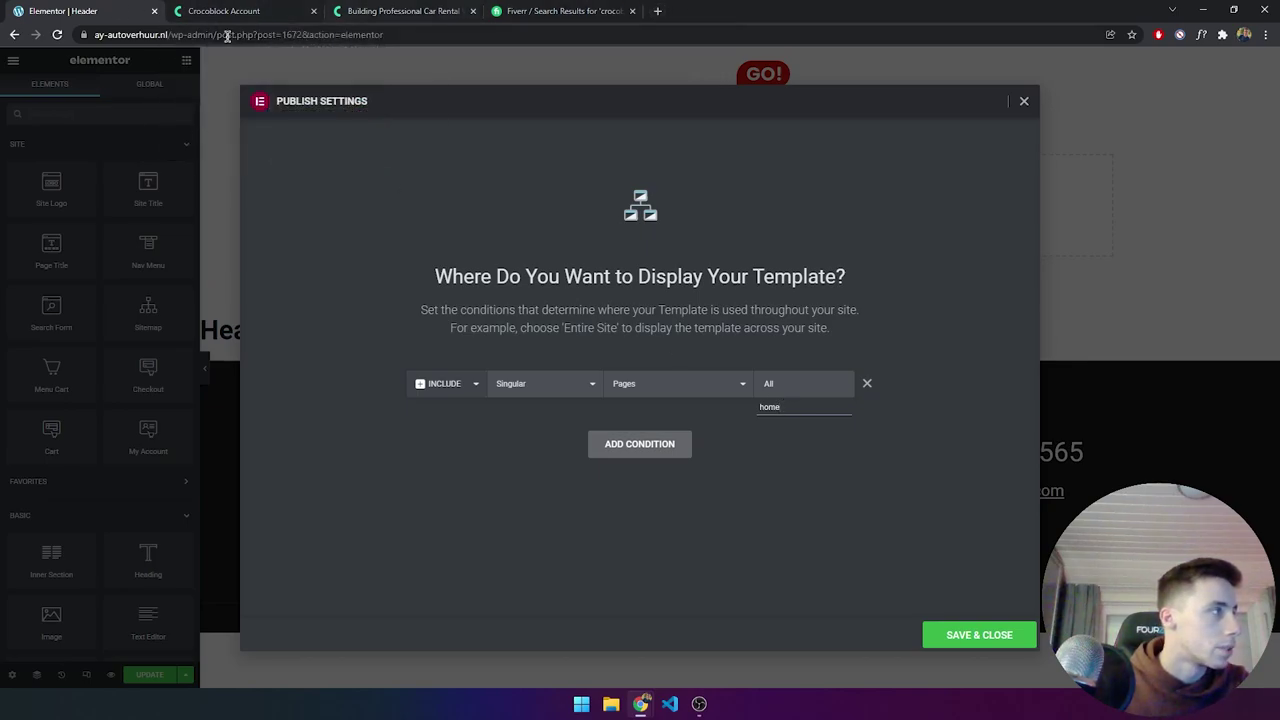
left_click(1025, 102)
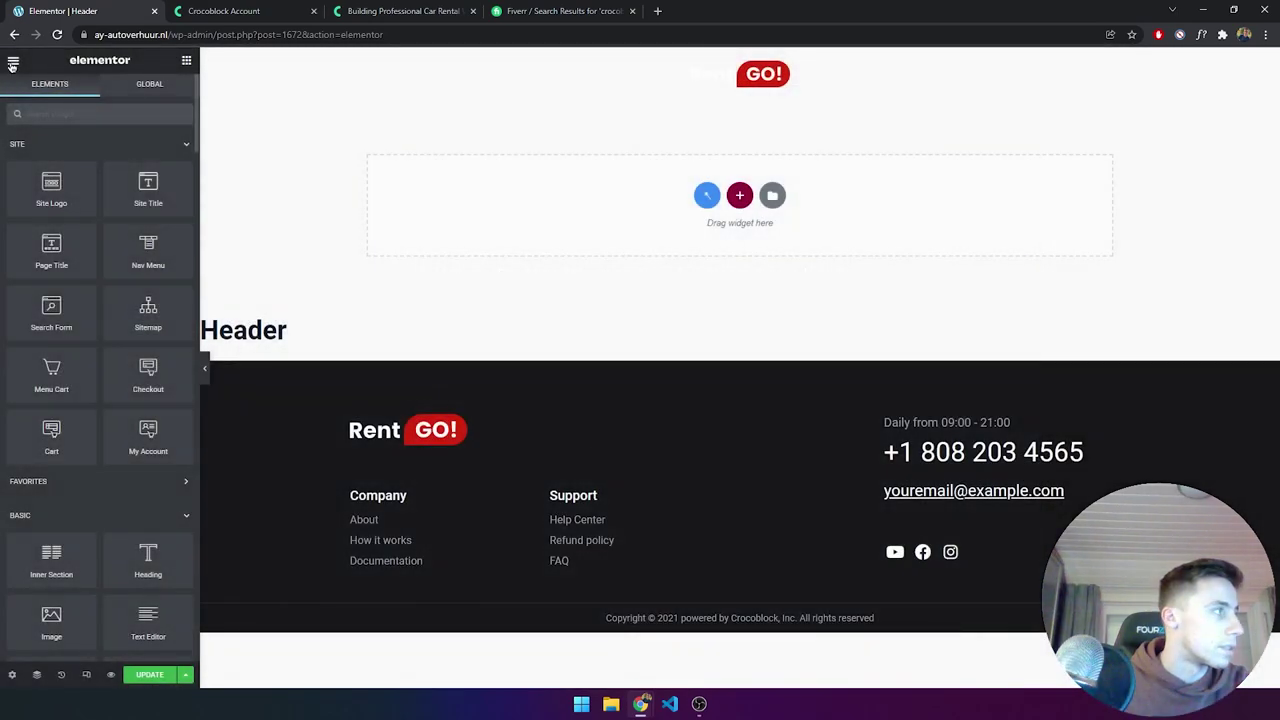
Open the WordPress dashboard in a separate tab and view the Pages list for the homepage's title.
left_click(13, 60)
middle_click(63, 264)
key("ctrl+Tab")
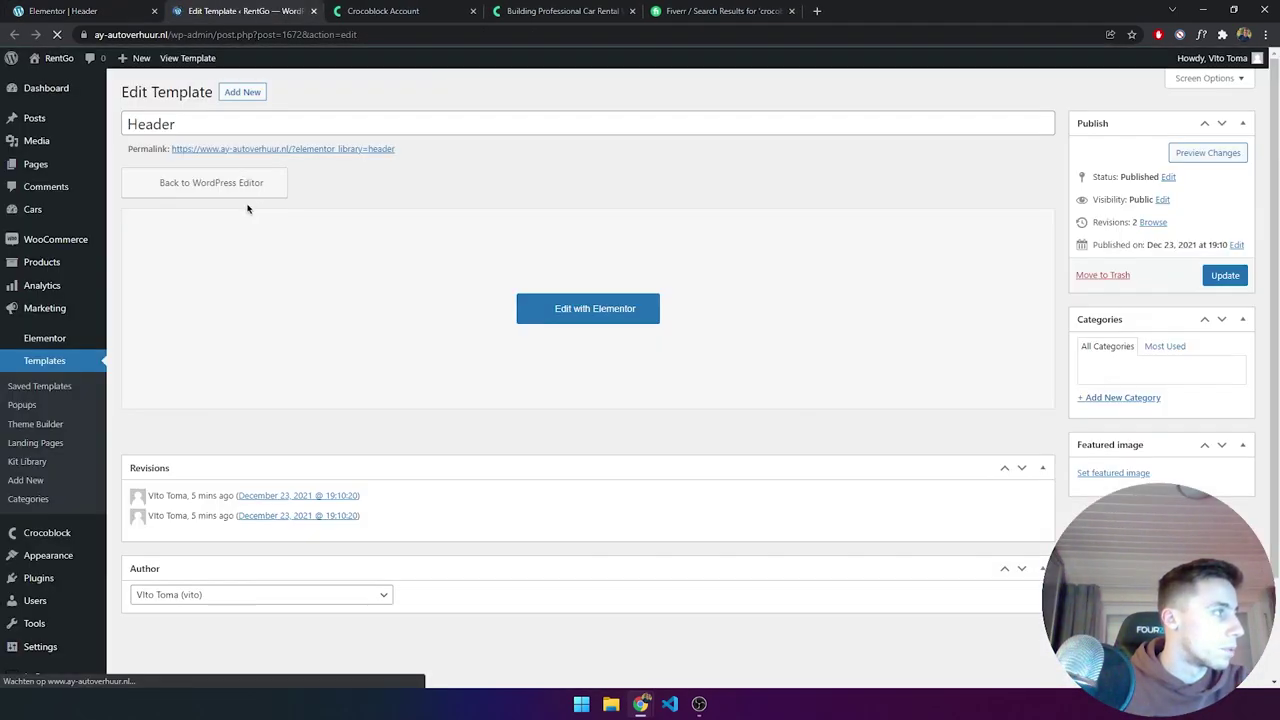
left_click(40, 166)
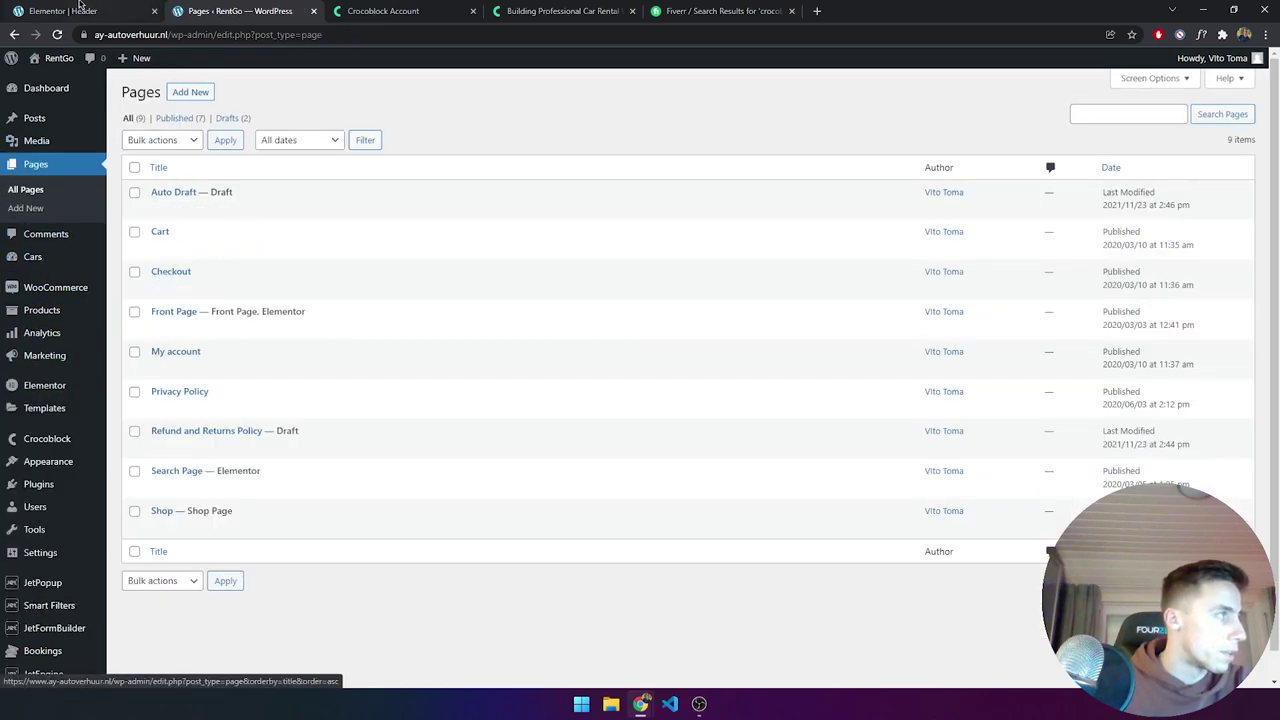
Go back to the Header template's display conditions, search the Pages condition for "front", select the front page and save.
left_click(80, 10)
left_click(188, 672)
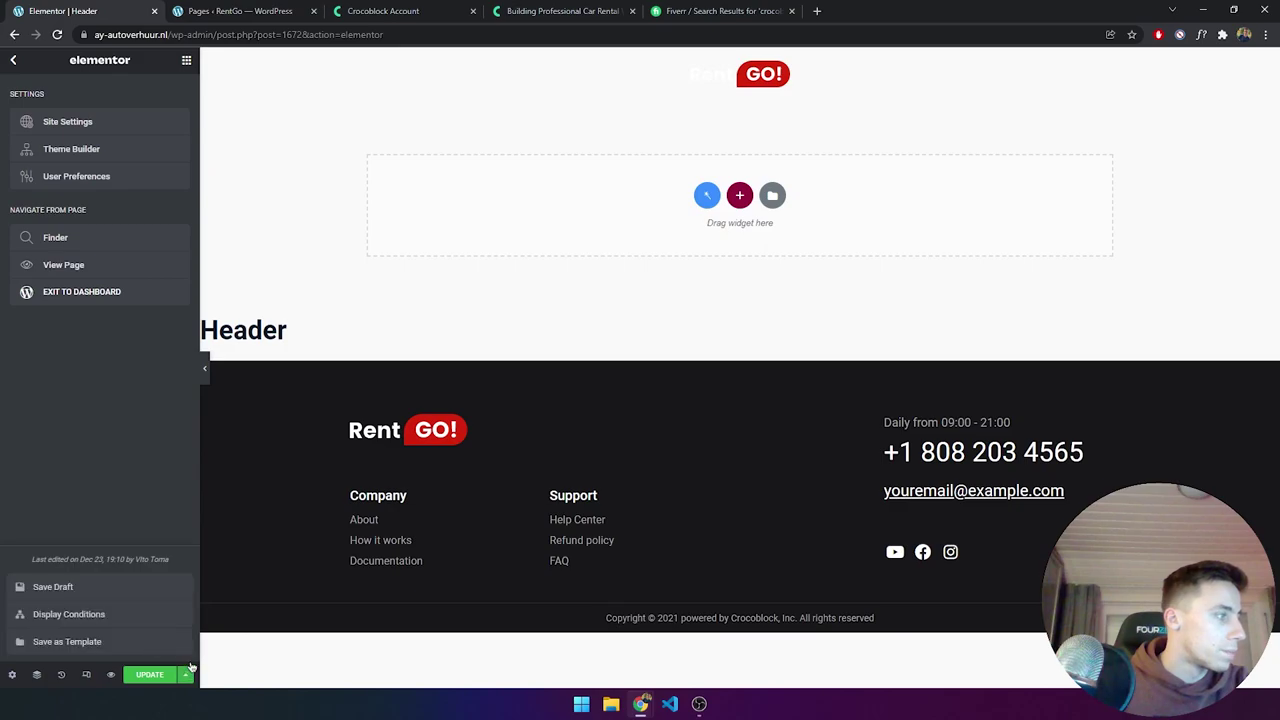
left_click(150, 614)
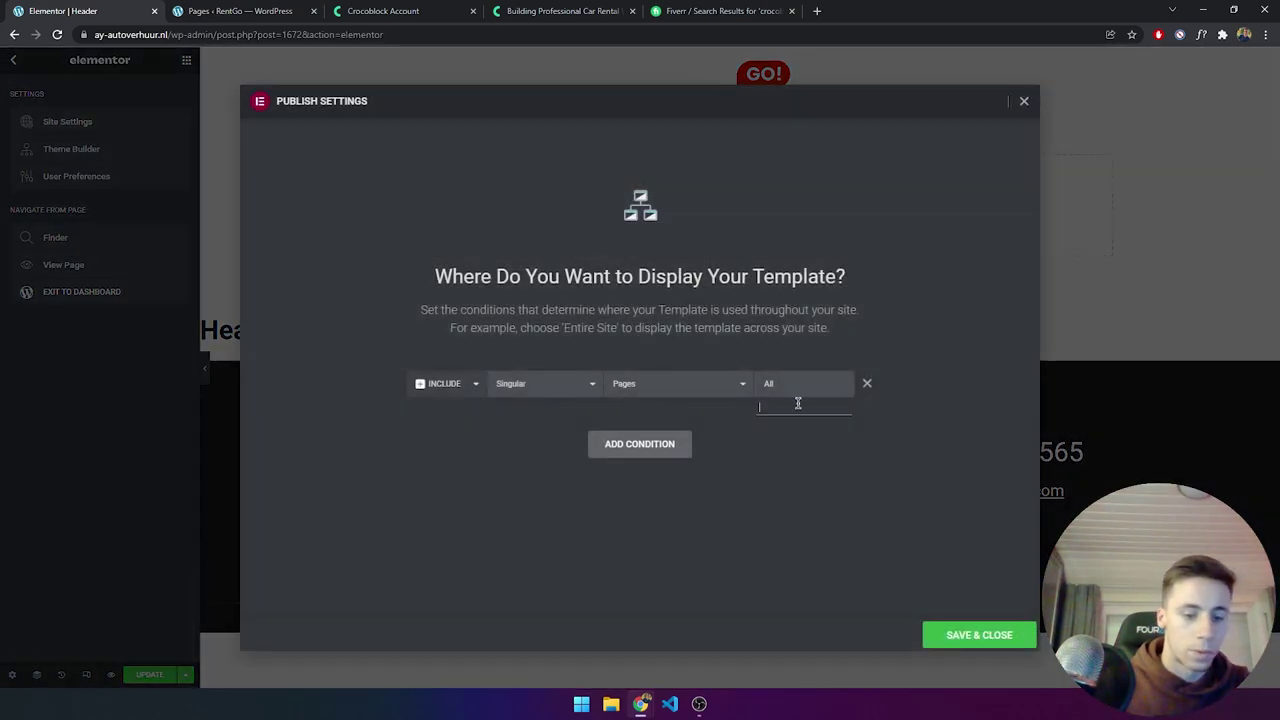
type("front")
left_click(785, 428)
left_click(1000, 634)
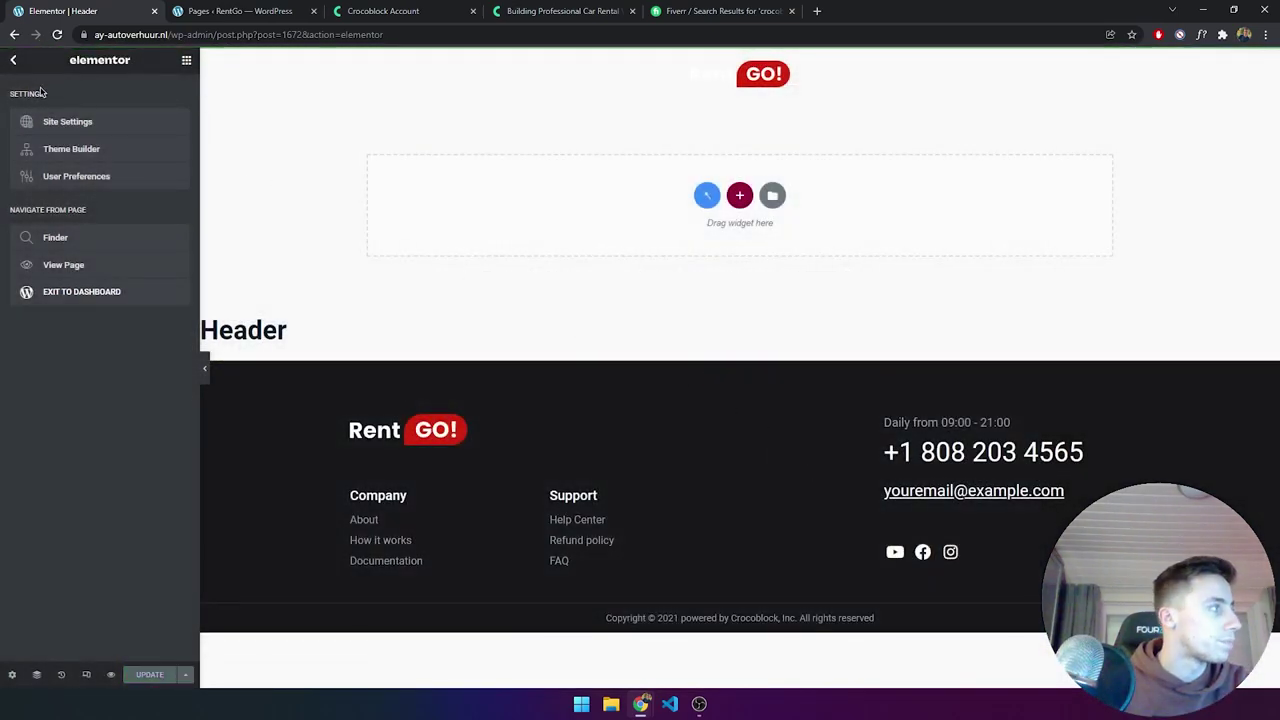
Exit to the dashboard's saved templates and create a new template of type Header named "Subpage Header".
left_click(84, 291)
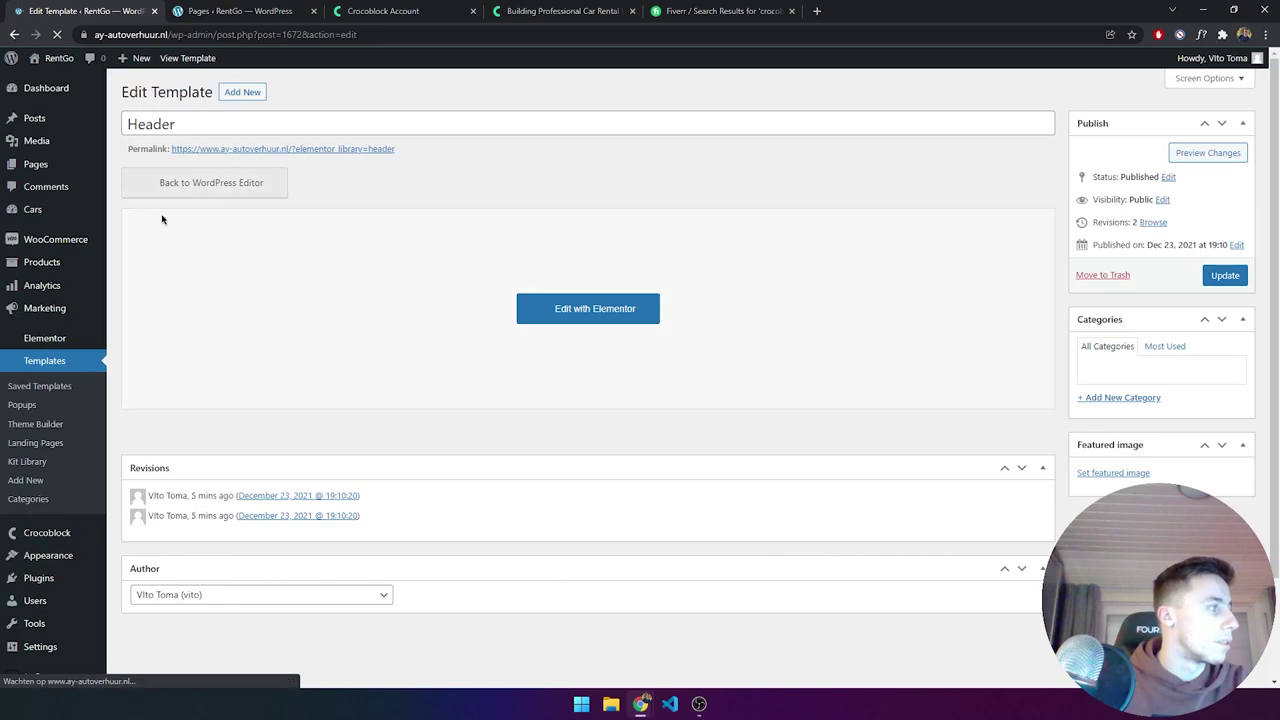
left_click(44, 360)
left_click(292, 86)
left_click(720, 366)
left_click(707, 446)
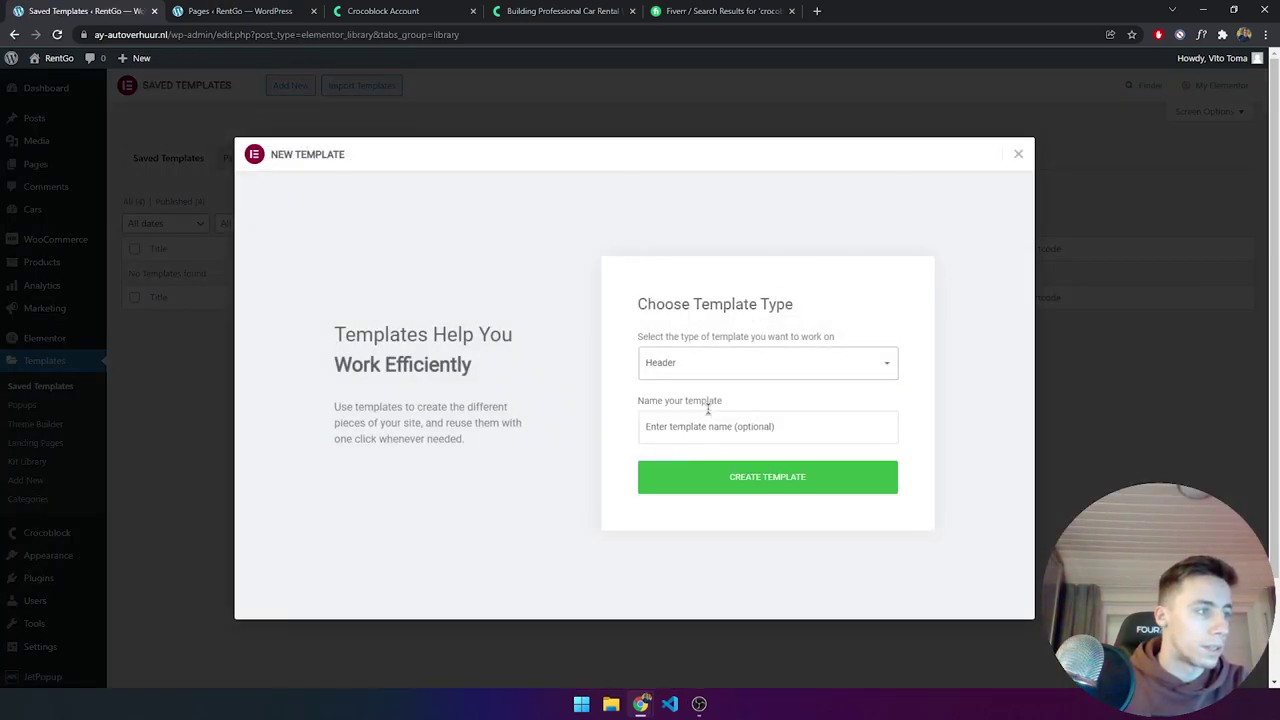
left_click(702, 426)
type("Subpage Header")
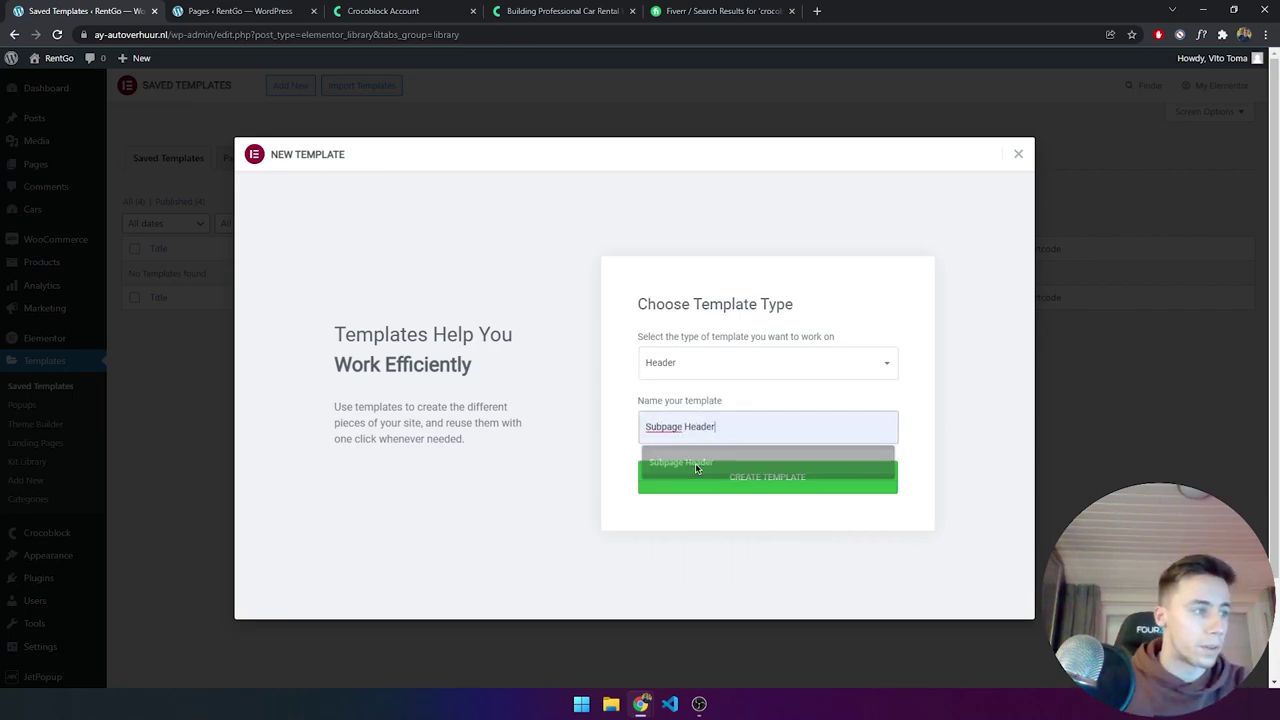
left_click(695, 463)
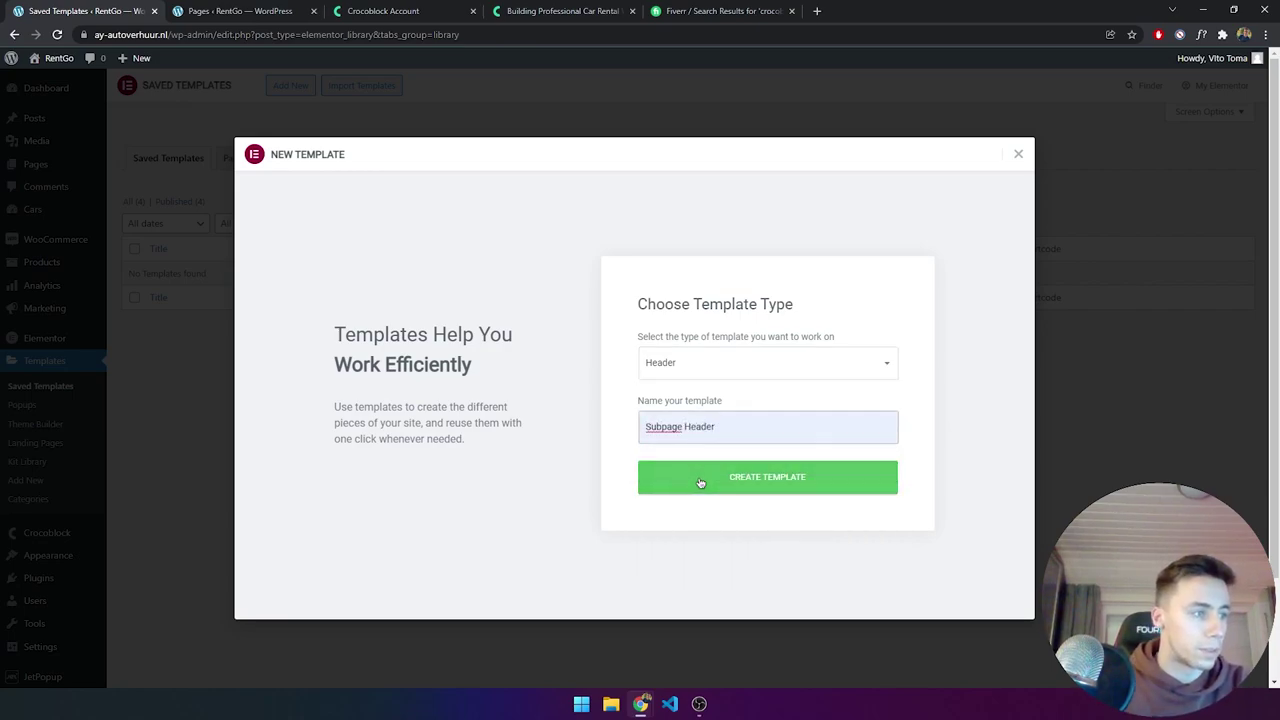
left_click(700, 481)
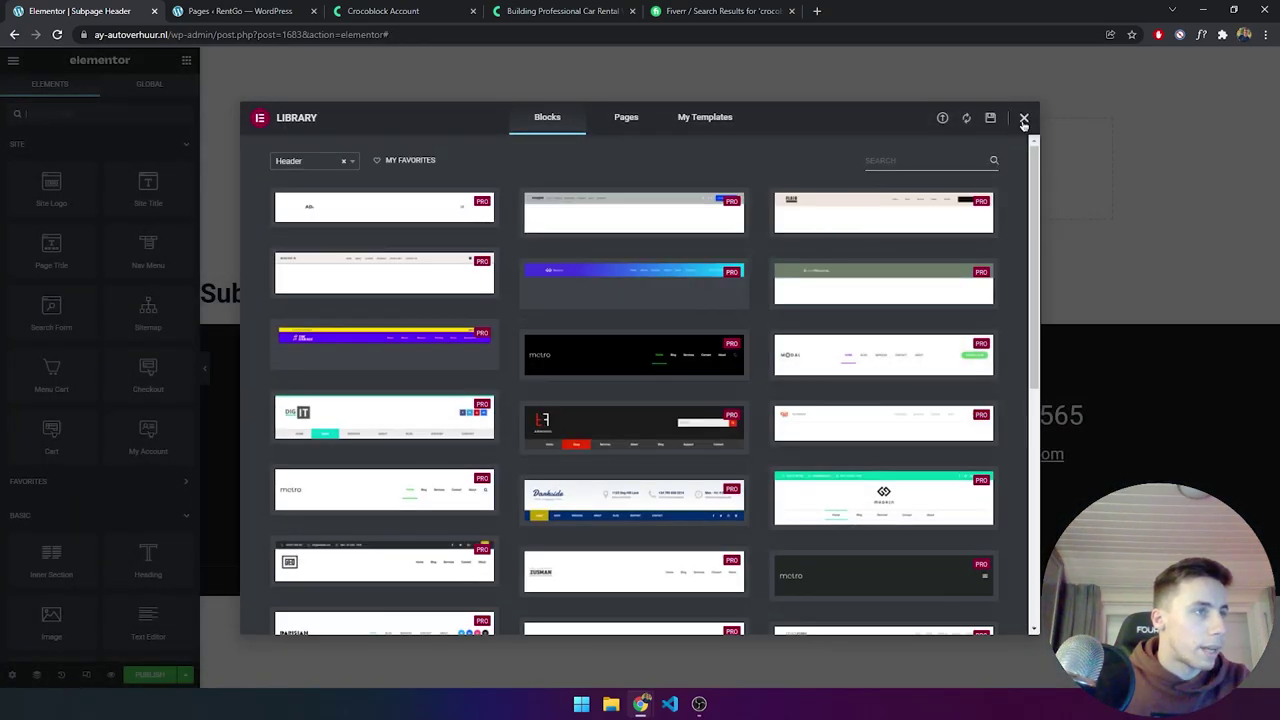
Dismiss the Elementor block library and insert "Header for subpages" from the Crocoblock My Library templates.
left_click(1023, 118)
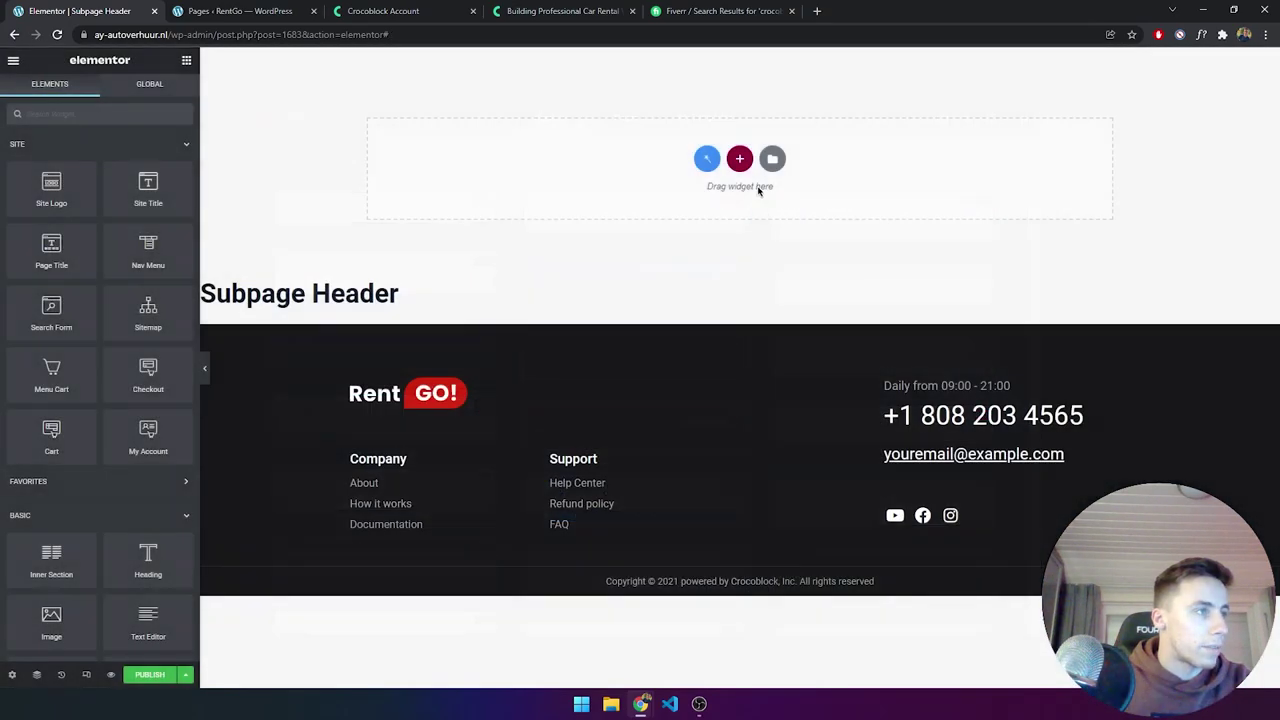
left_click(706, 158)
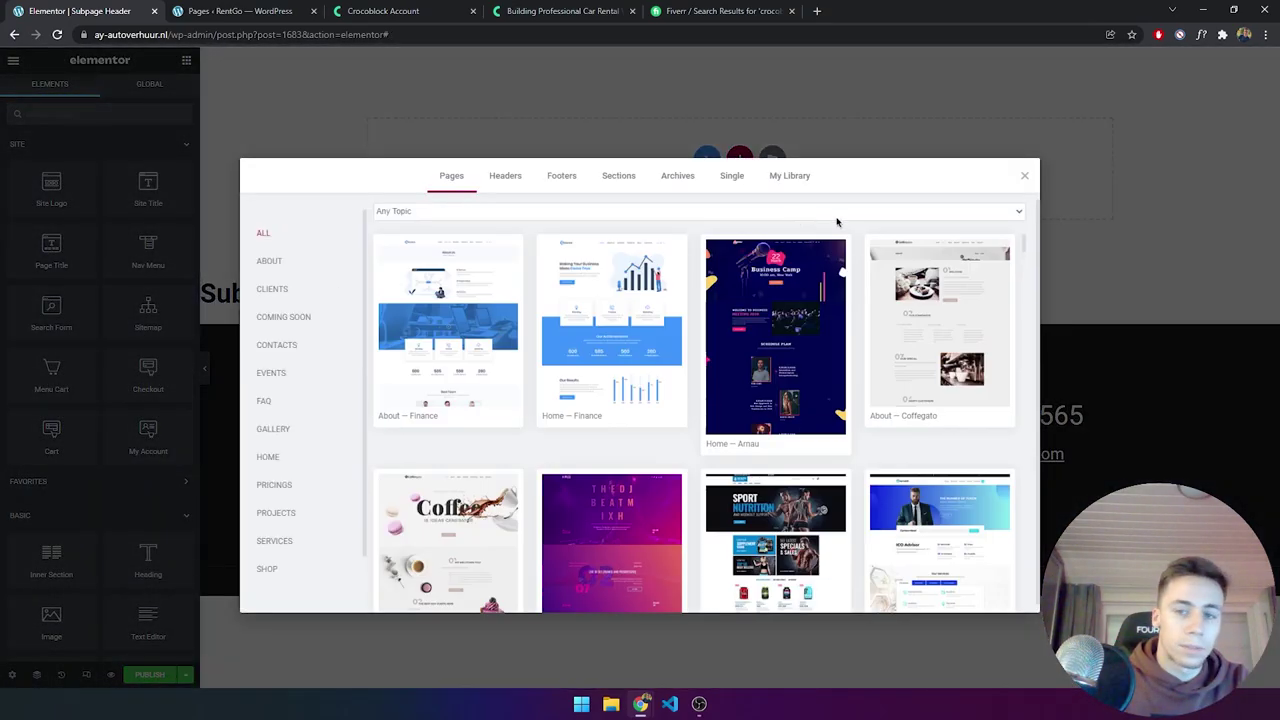
left_click(796, 178)
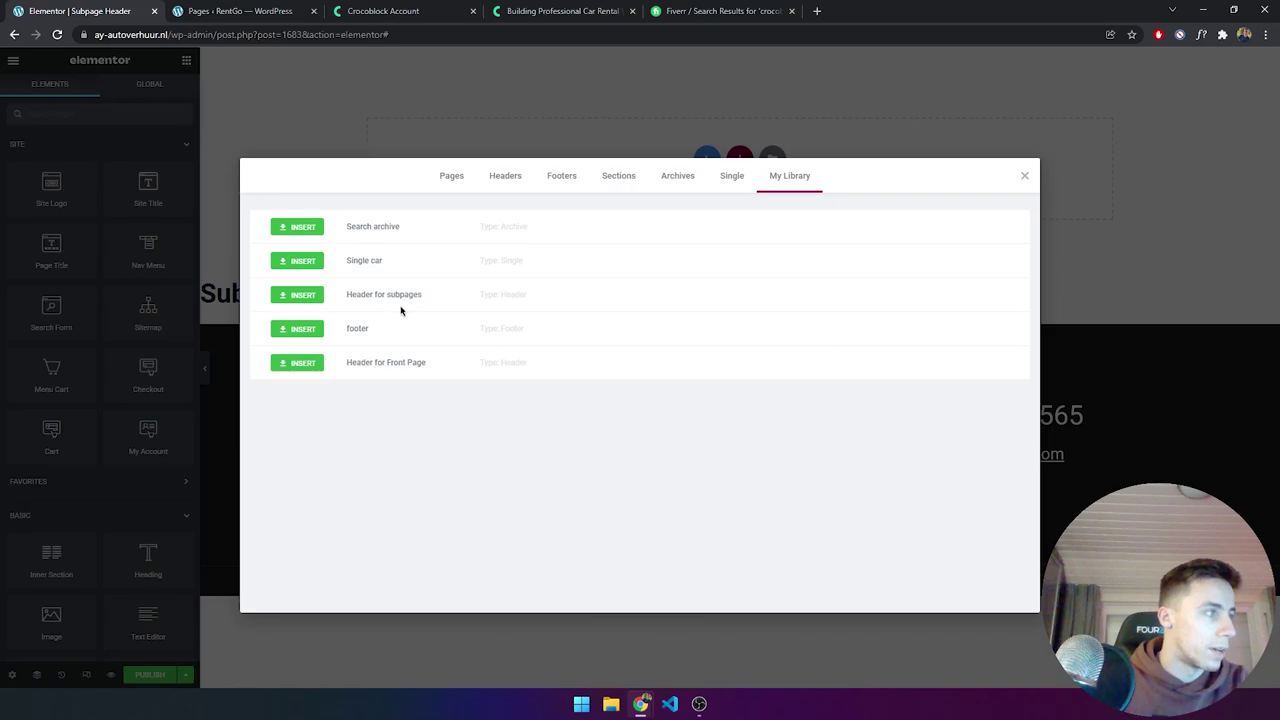
left_click(300, 295)
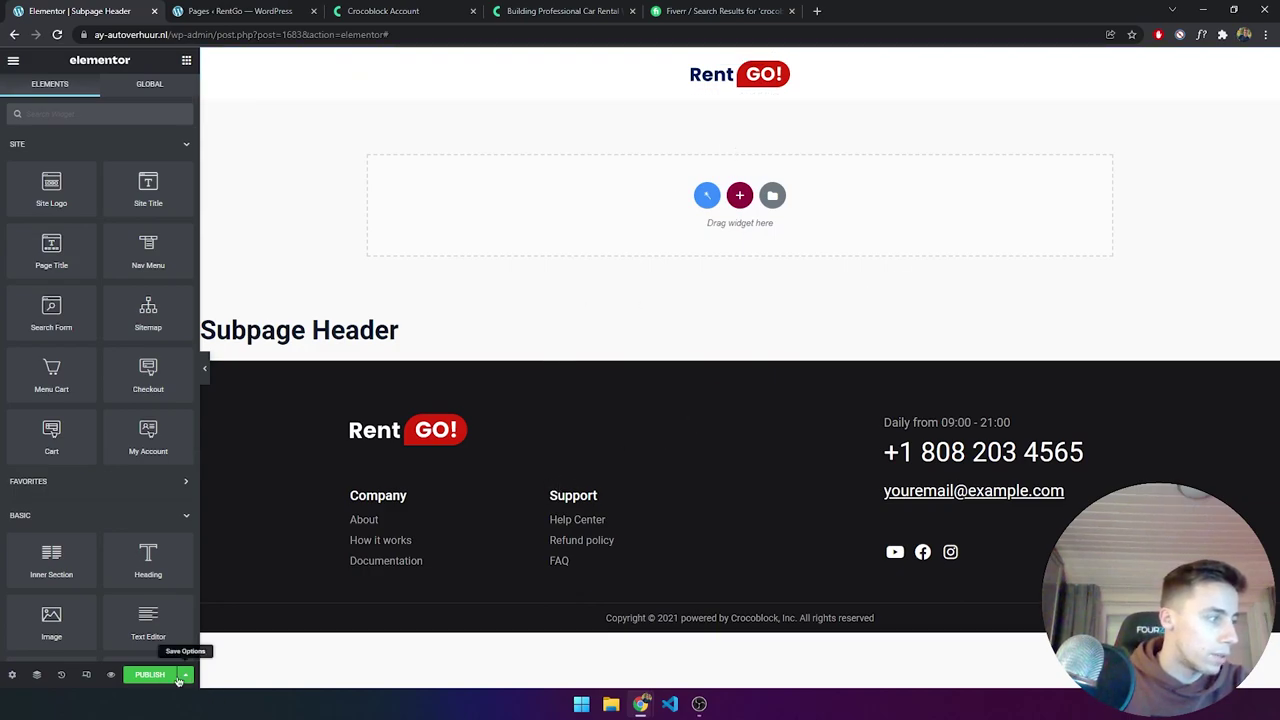
Publish the Subpage Header with conditions including the Entire Site and excluding Singular, Front Page.
left_click(168, 677)
left_click(612, 410)
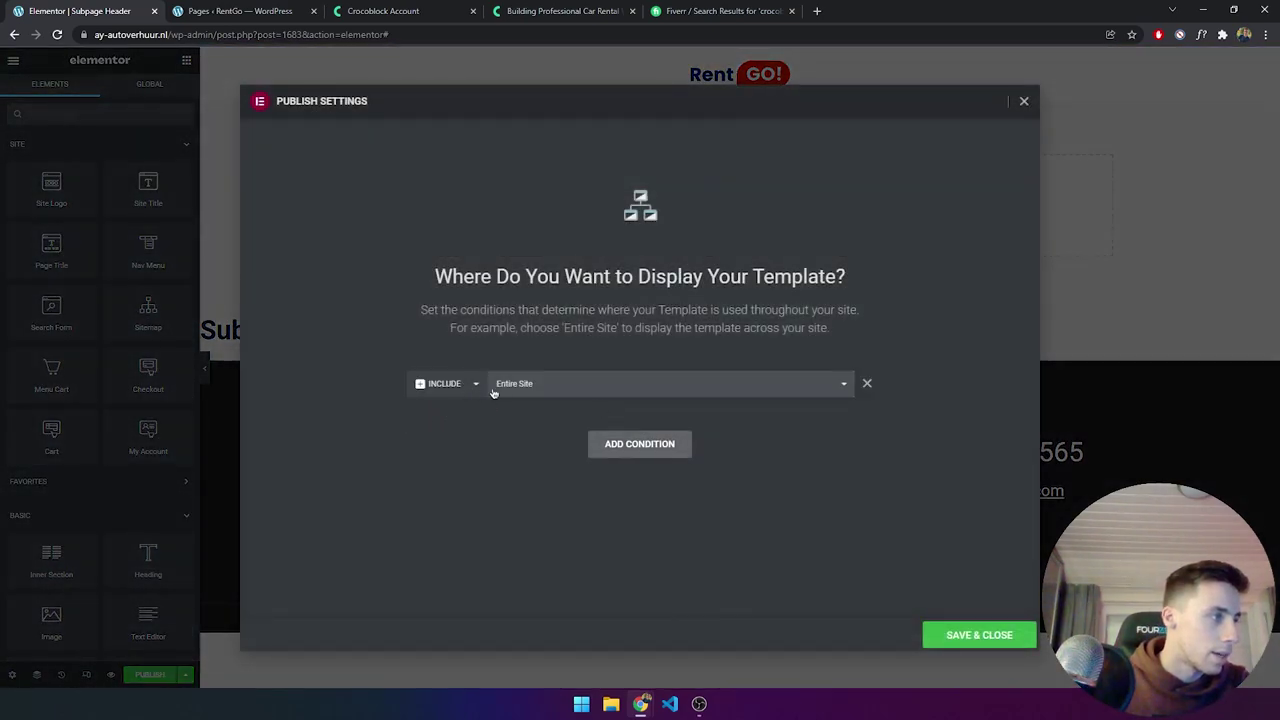
left_click(636, 445)
left_click(451, 420)
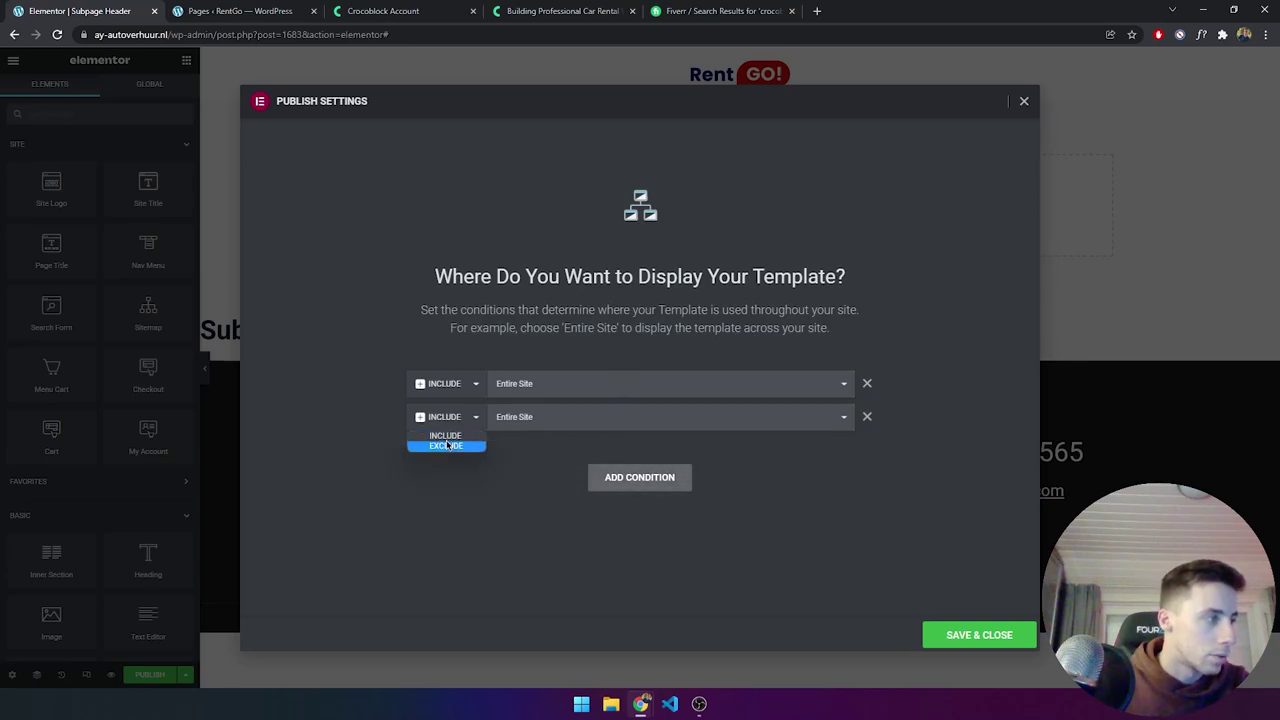
left_click(445, 447)
left_click(545, 416)
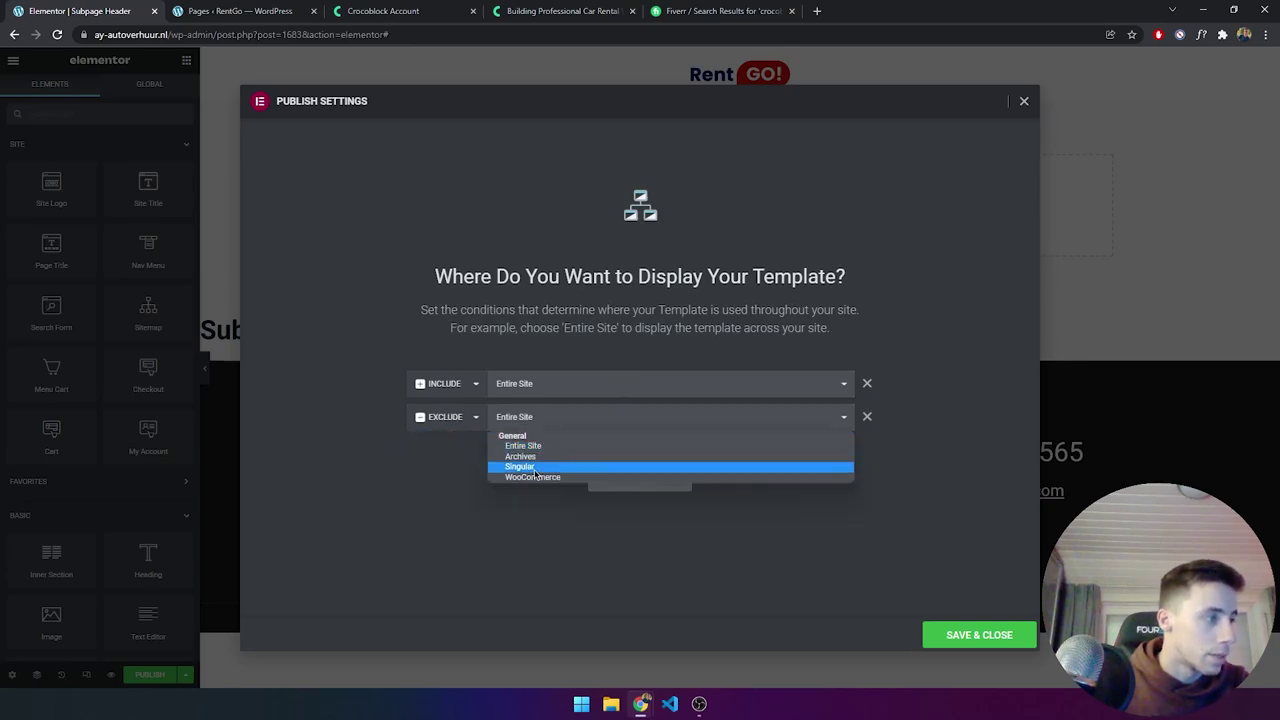
left_click(538, 466)
left_click(713, 414)
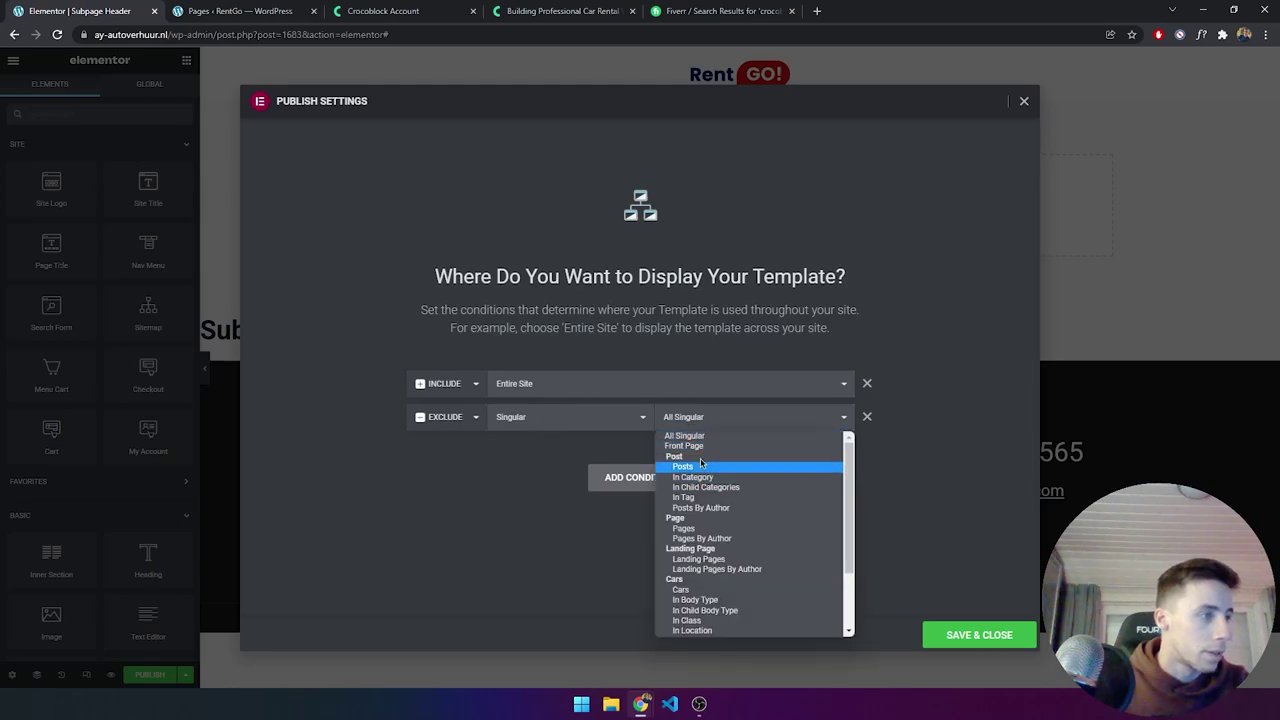
left_click(702, 446)
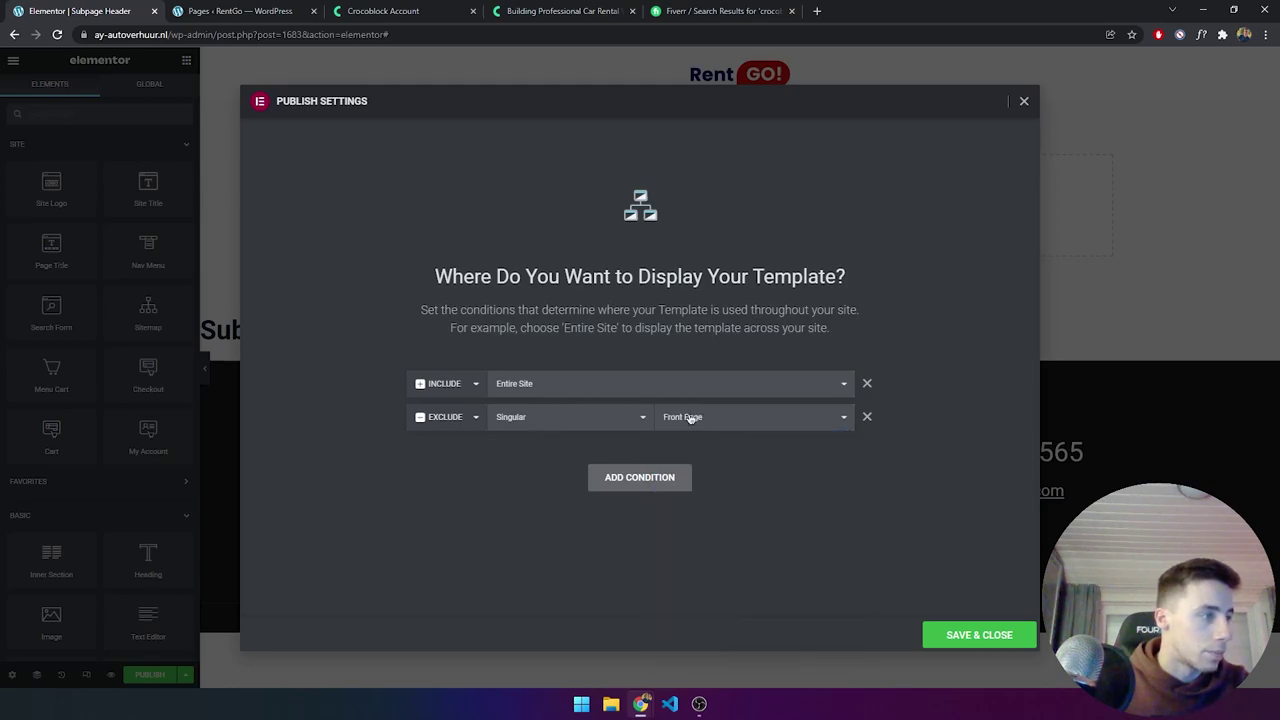
left_click(968, 634)
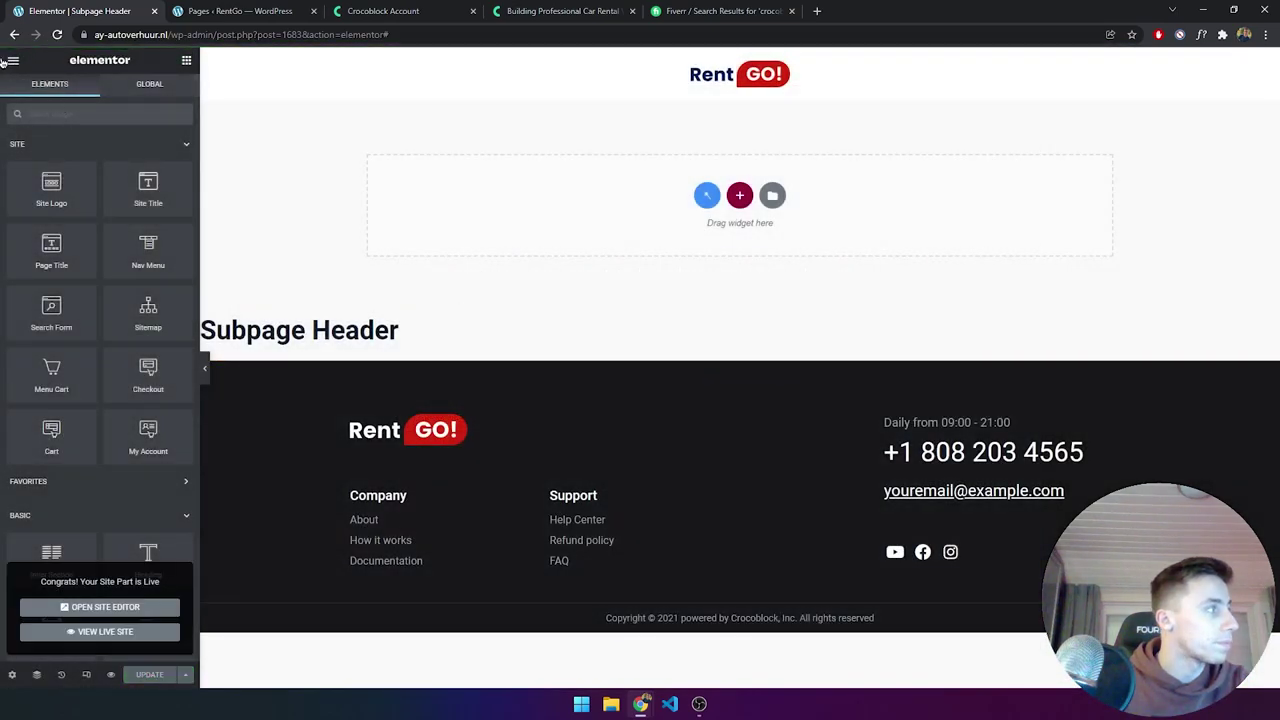
View the Subpage Header template on the live site, go to the homepage and check its header.
left_click(14, 62)
left_click(57, 264)
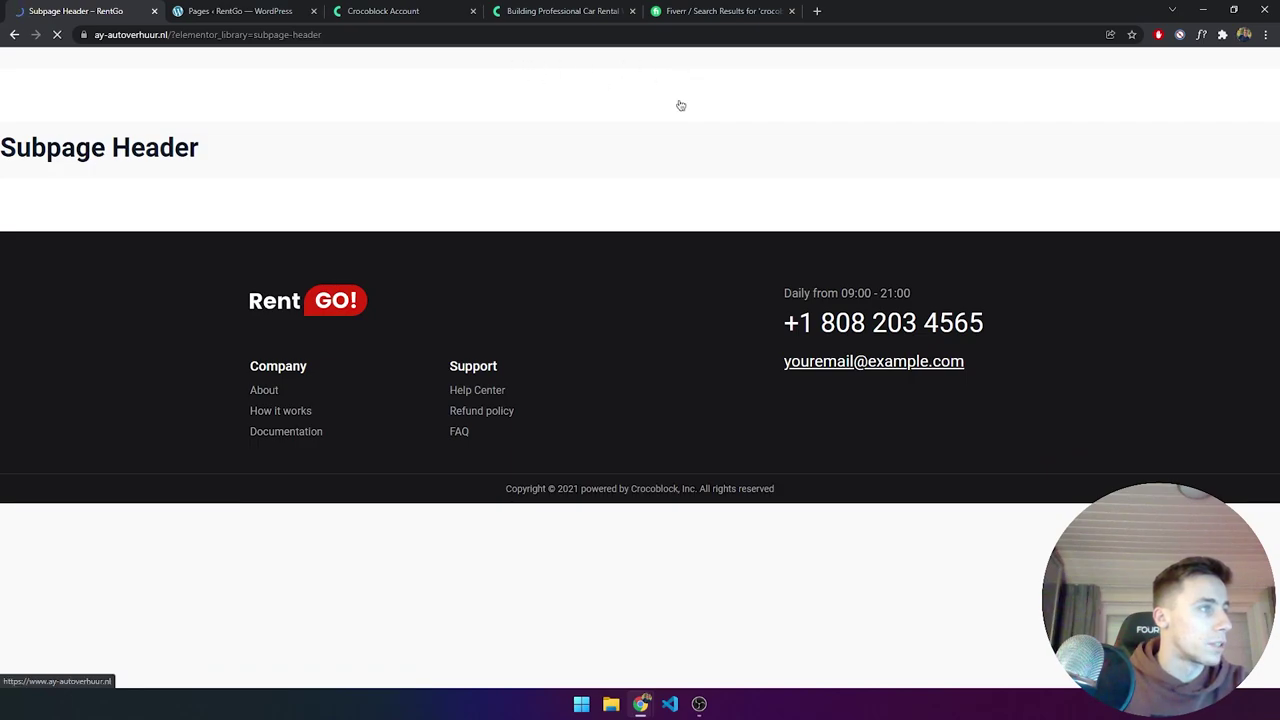
left_click(680, 105)
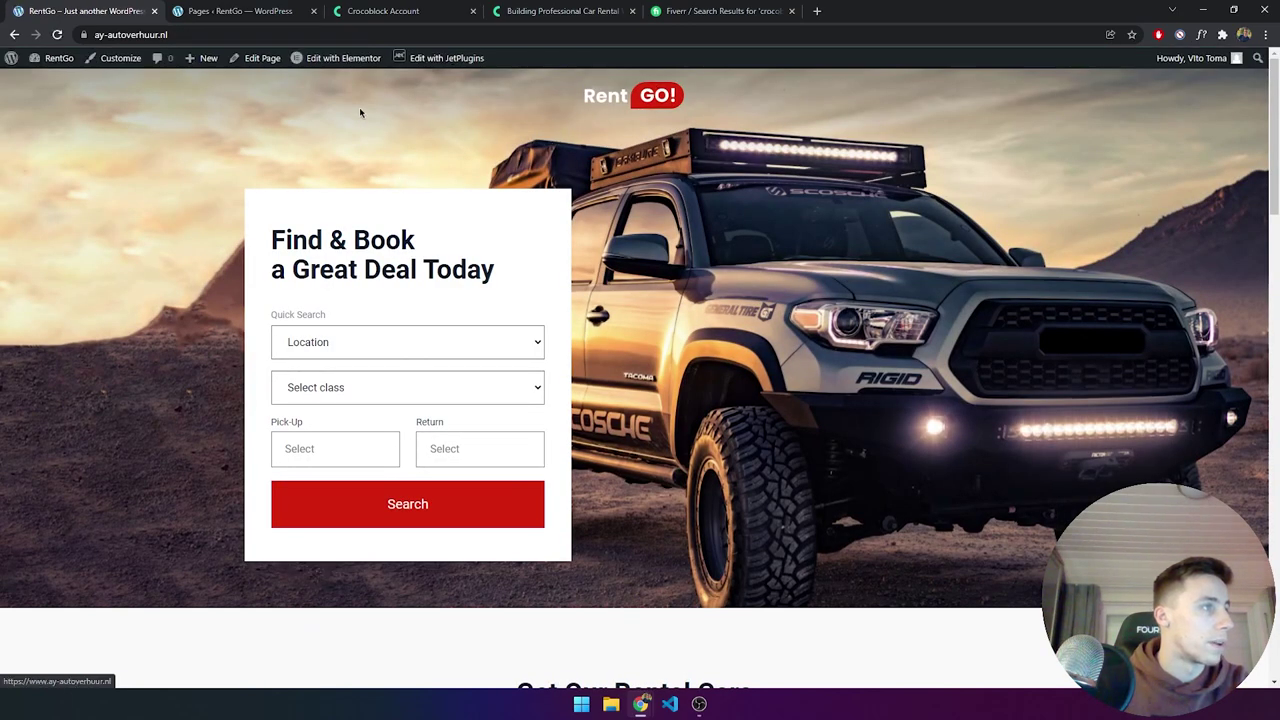
scroll(120, 194, "down", 2)
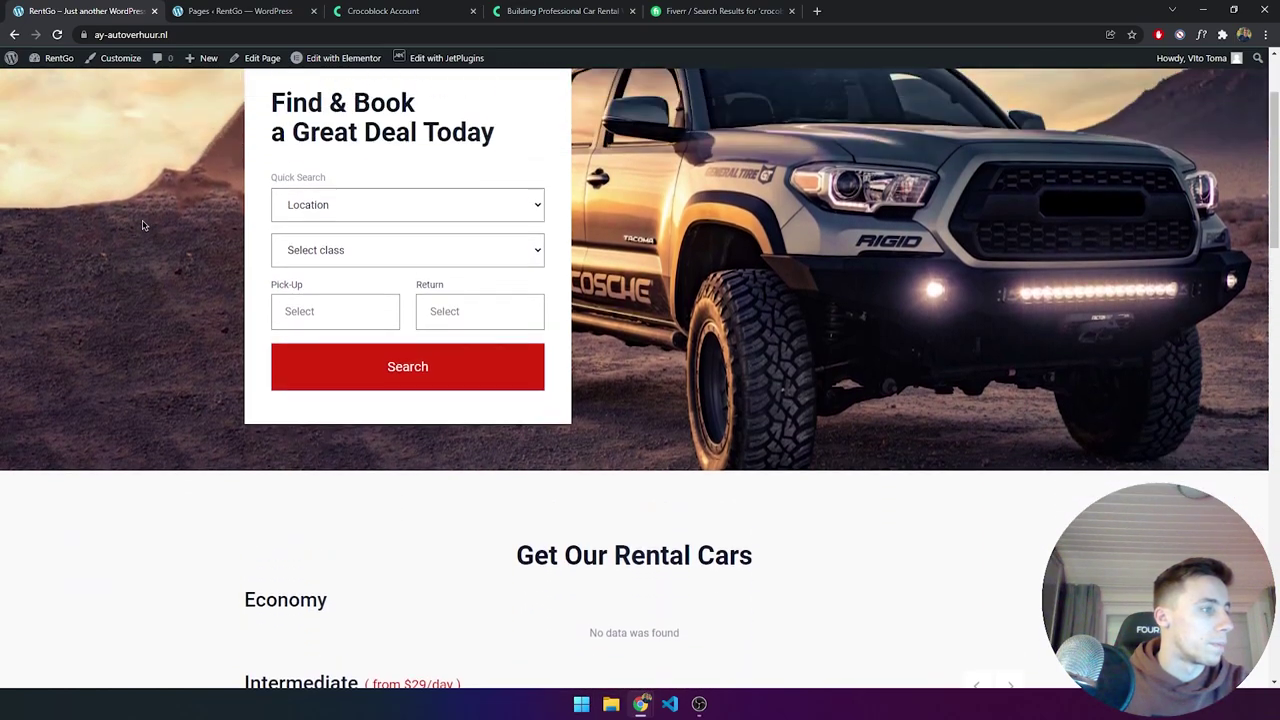
scroll(143, 225, "up", 2)
scroll(143, 225, "down", 6)
Open the Toyota Corolla Fielder page from the homepage and check its header and content.
left_click(330, 245)
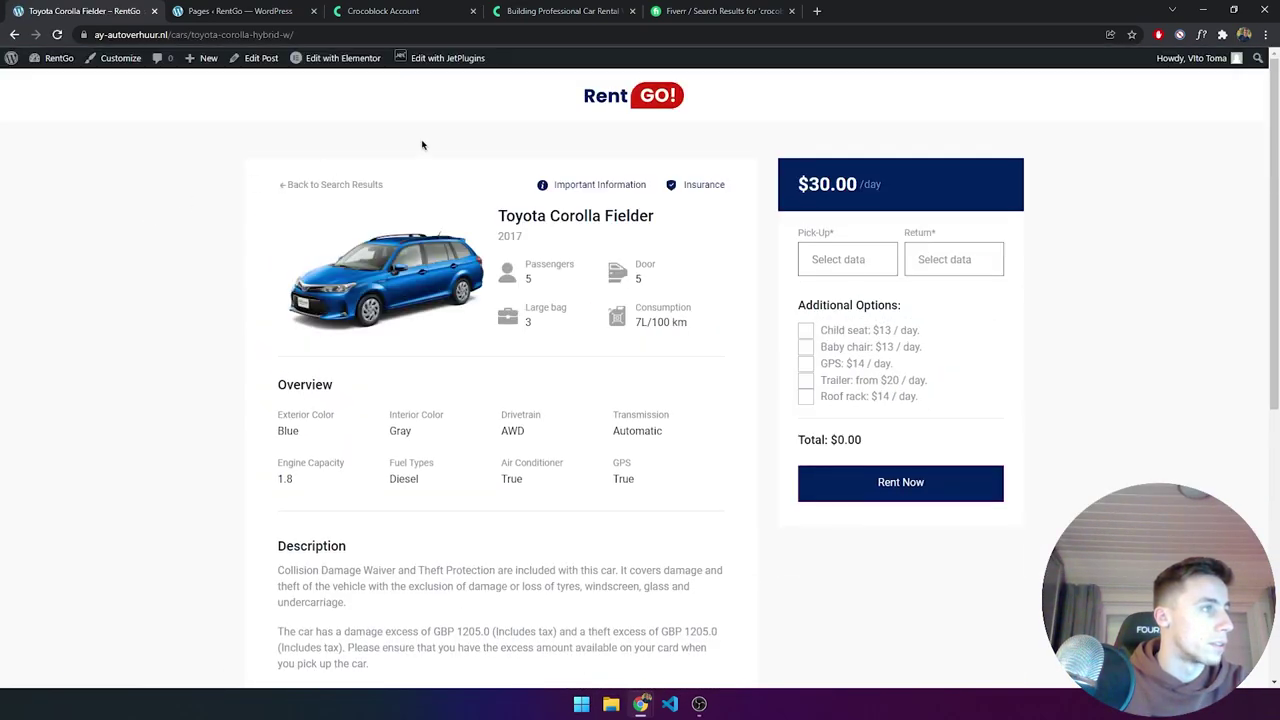
scroll(237, 250, "down", 4)
scroll(239, 271, "down", 1)
scroll(239, 271, "up", 5)
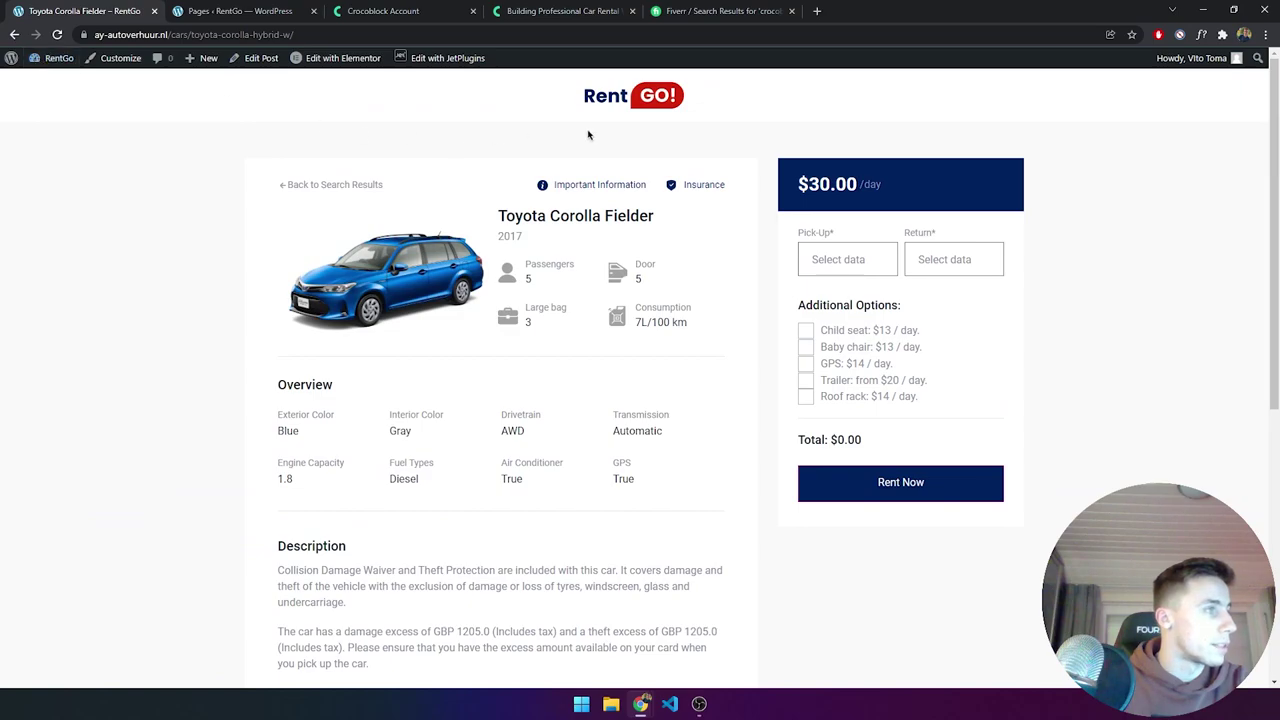
Return to the homepage through the site logo and review its car sections, service highlights and footer.
left_click(601, 104)
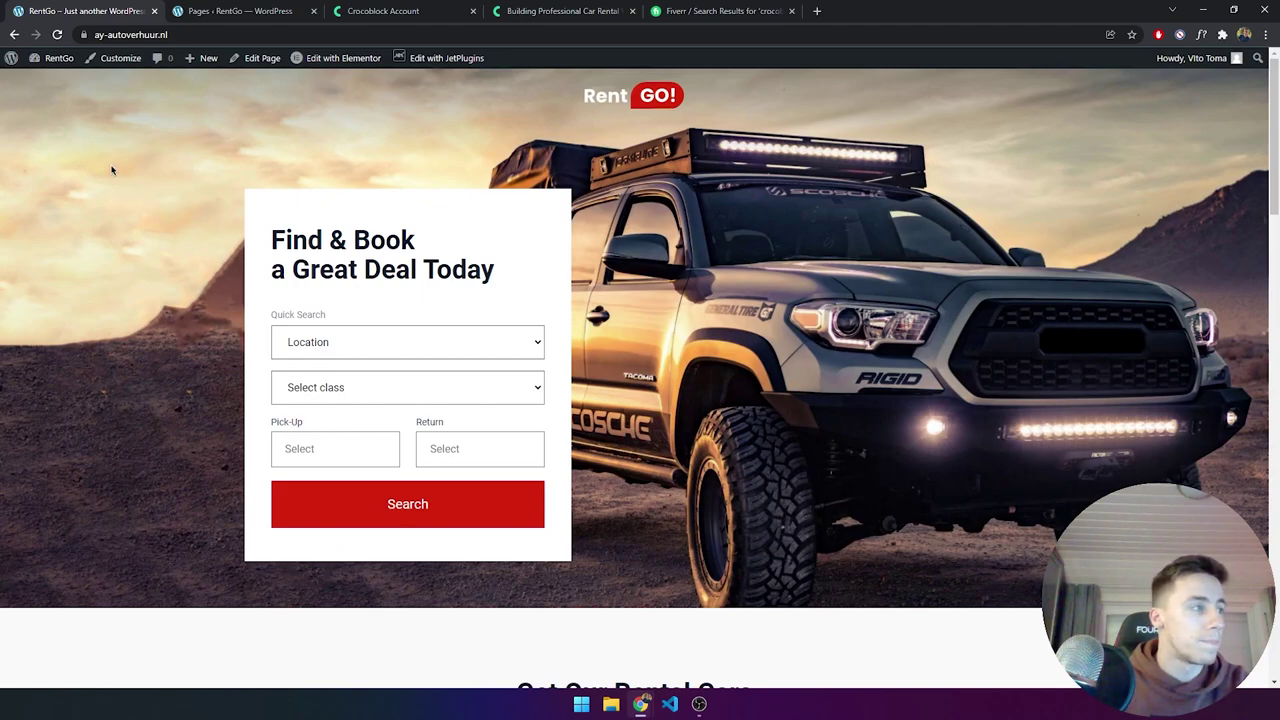
scroll(110, 186, "down", 5)
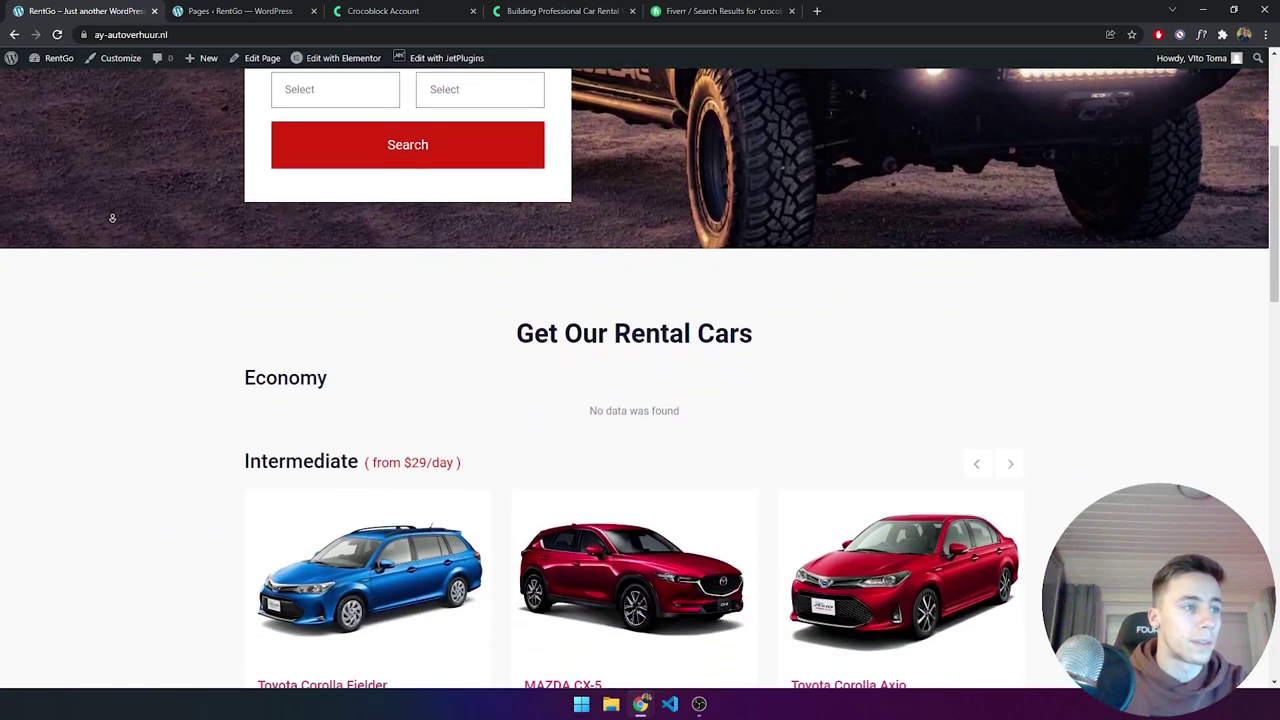
scroll(112, 217, "down", 7)
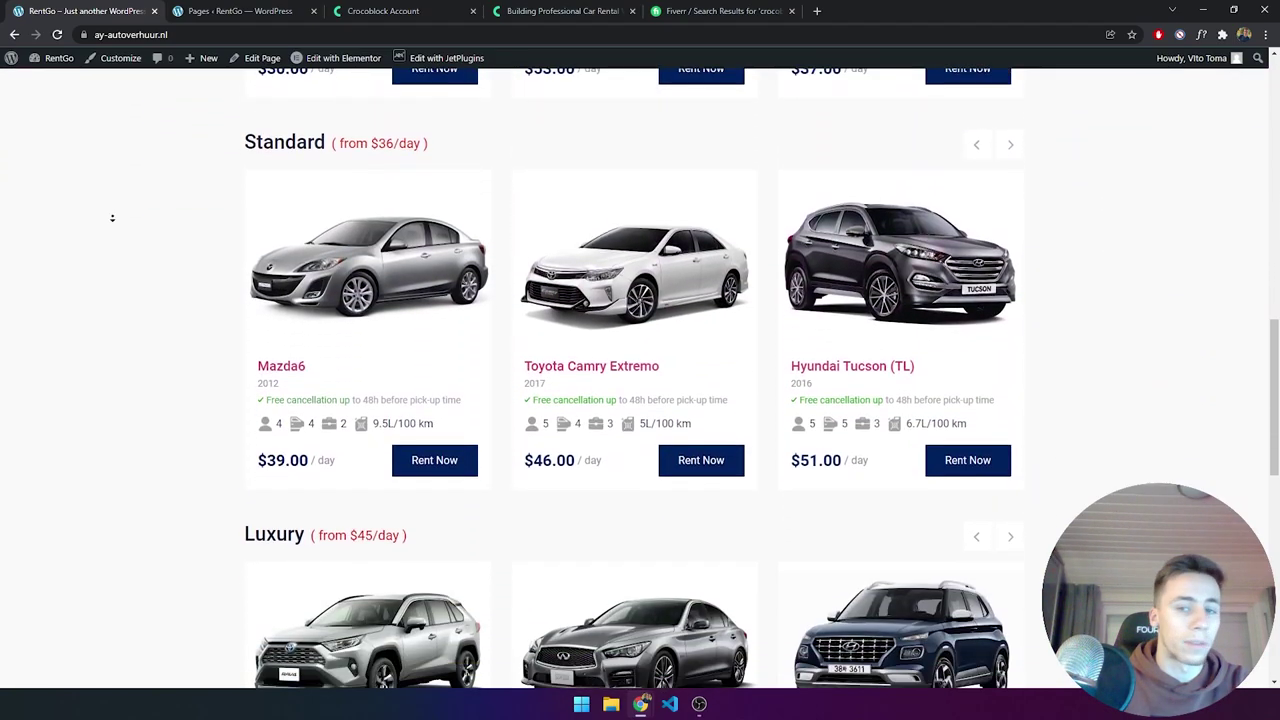
scroll(112, 217, "down", 6)
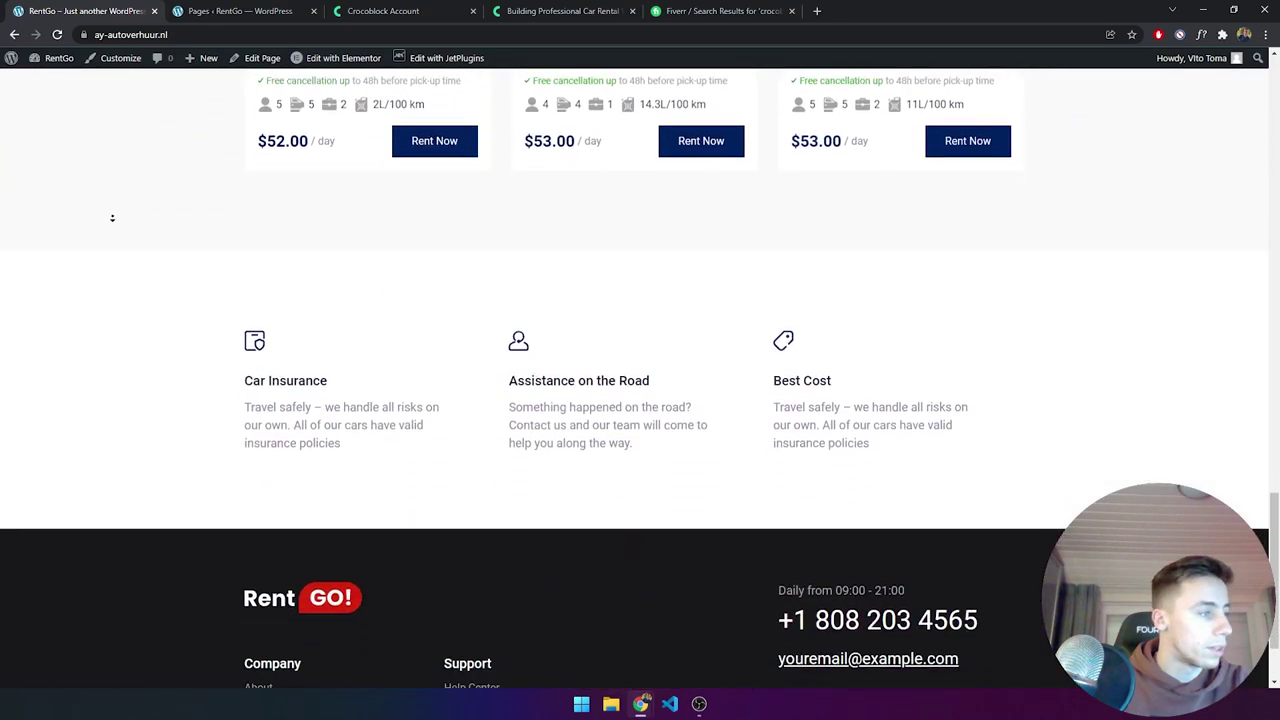
scroll(114, 160, "up", 6)
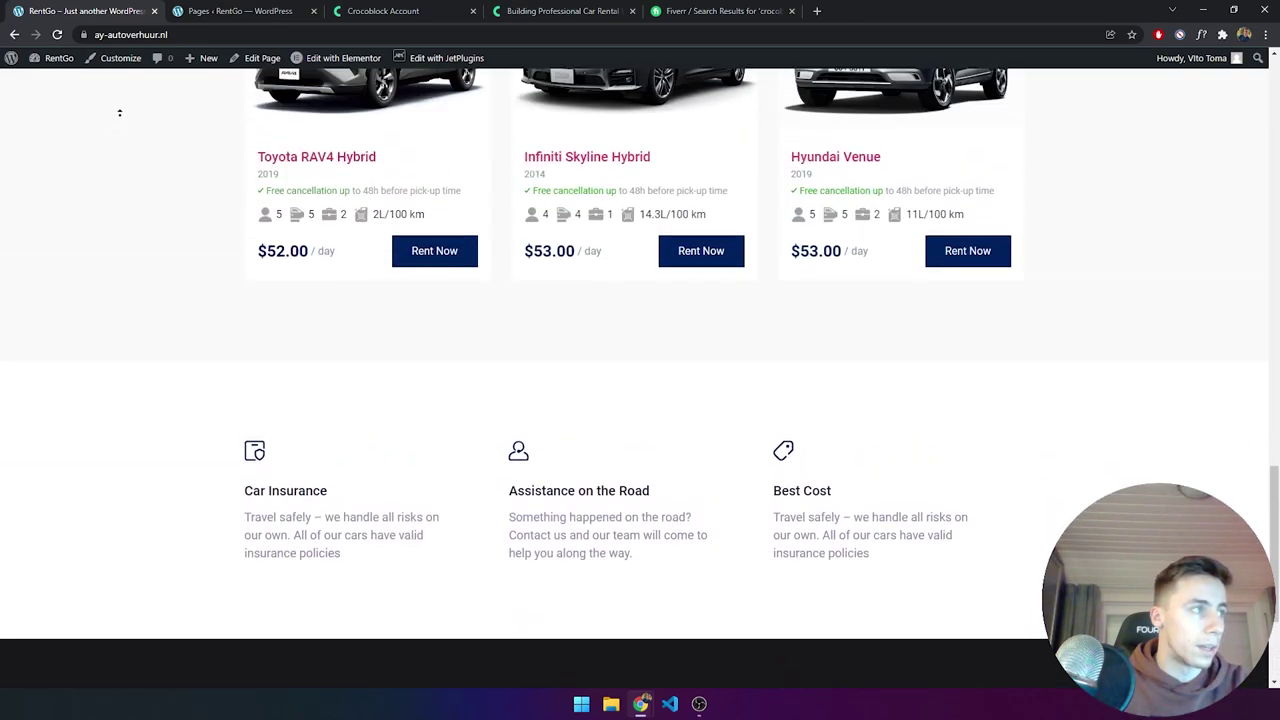
scroll(119, 112, "up", 7)
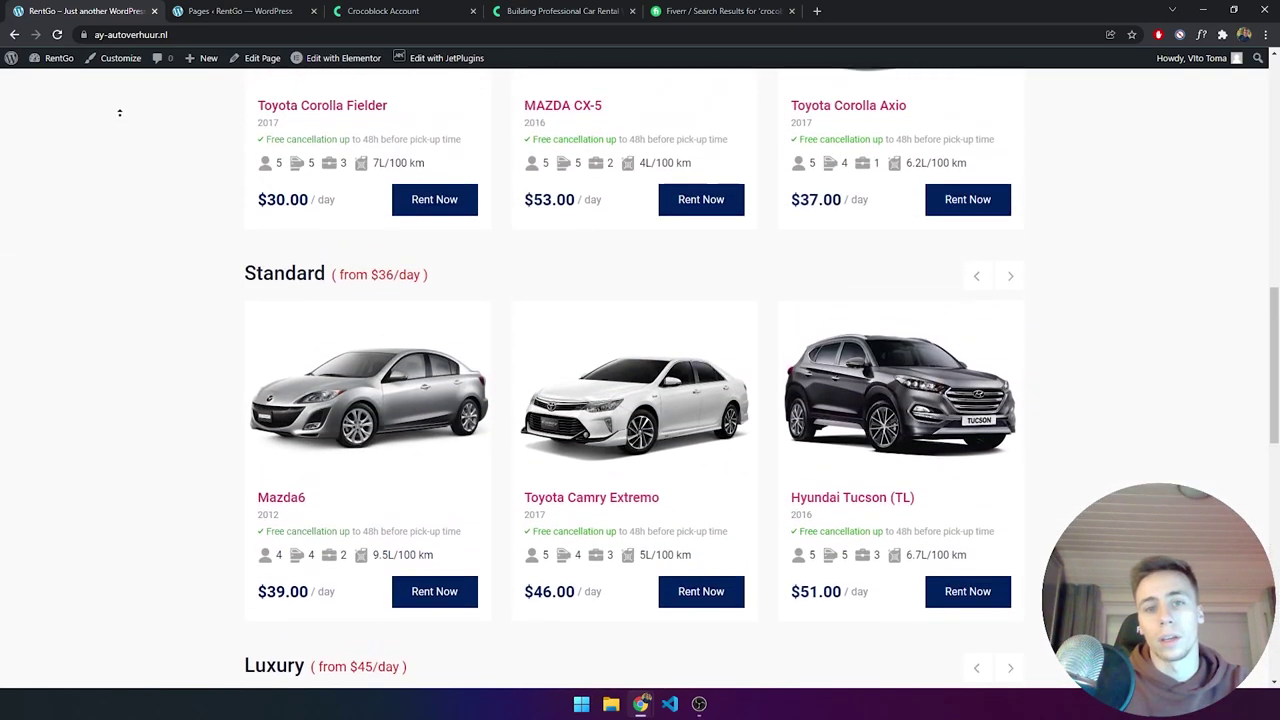
scroll(119, 113, "up", 6)
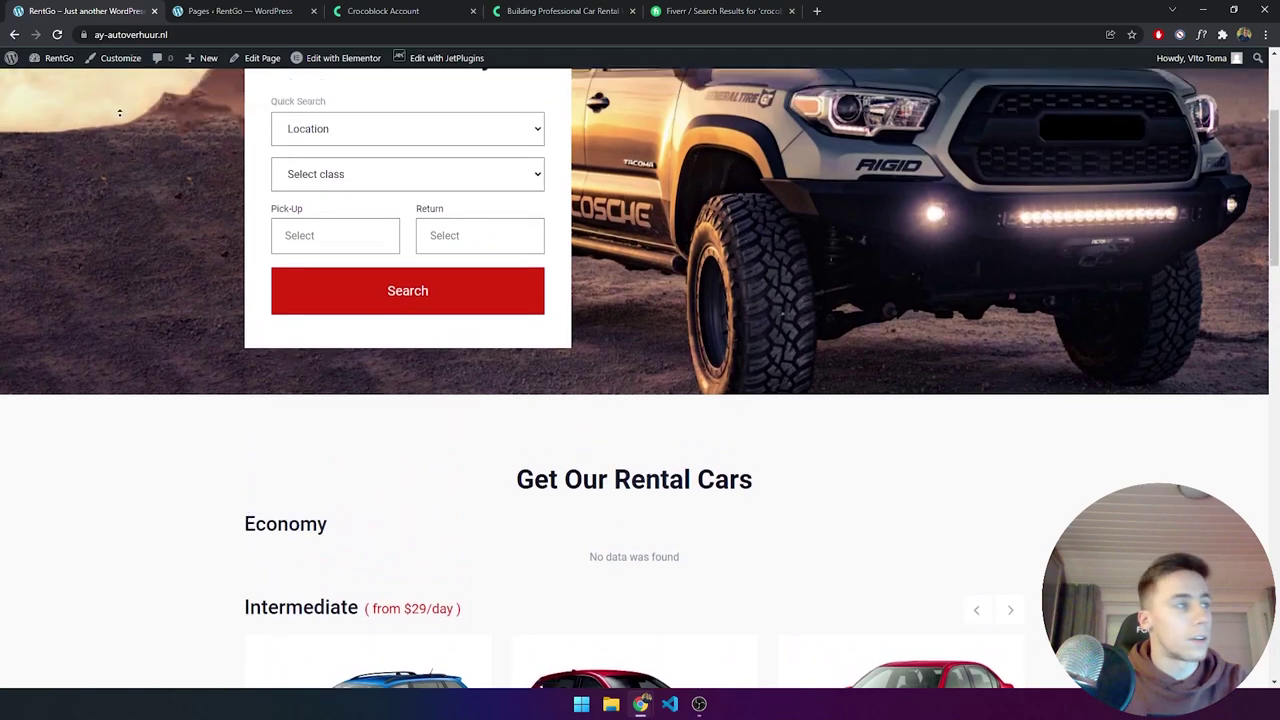